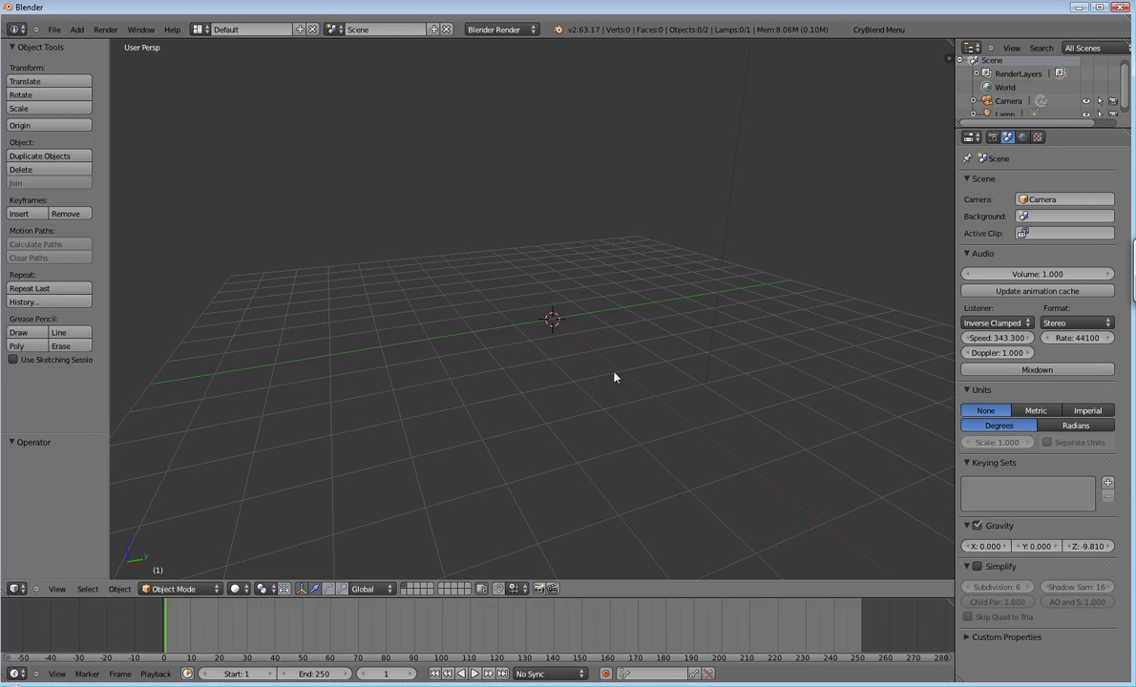
# Step: Move the camera and the lamp together to layer 11
pyautogui.moveTo(482, 401); pyautogui.dragTo(569, 357, button='middle')
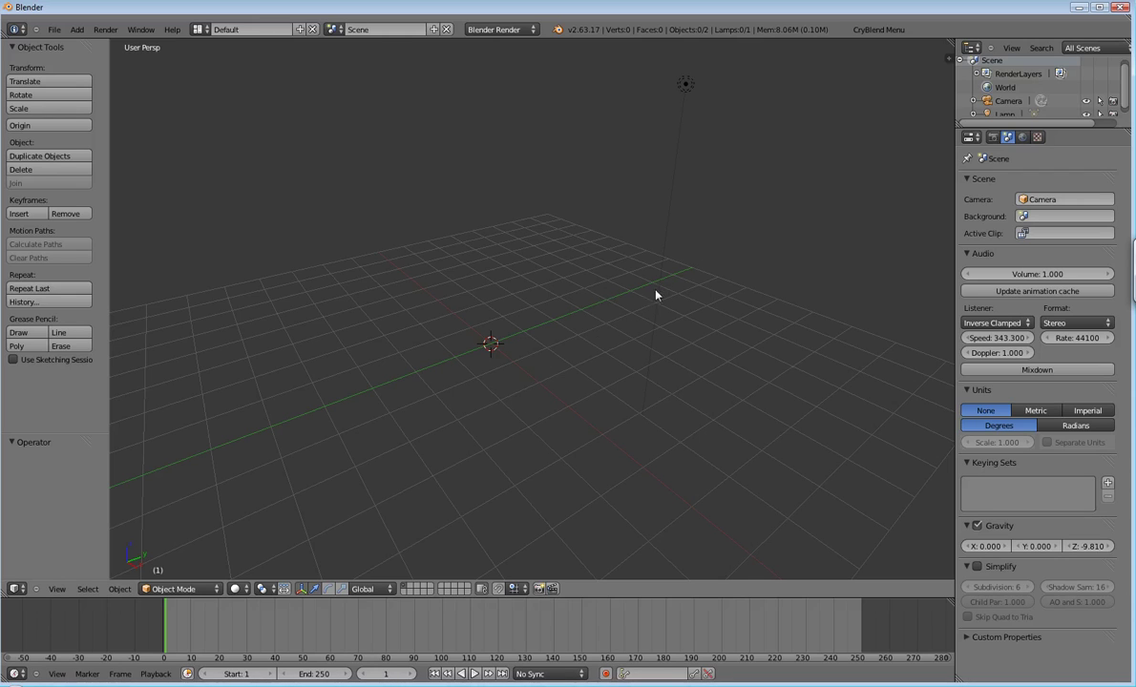
pyautogui.press('KP_1')
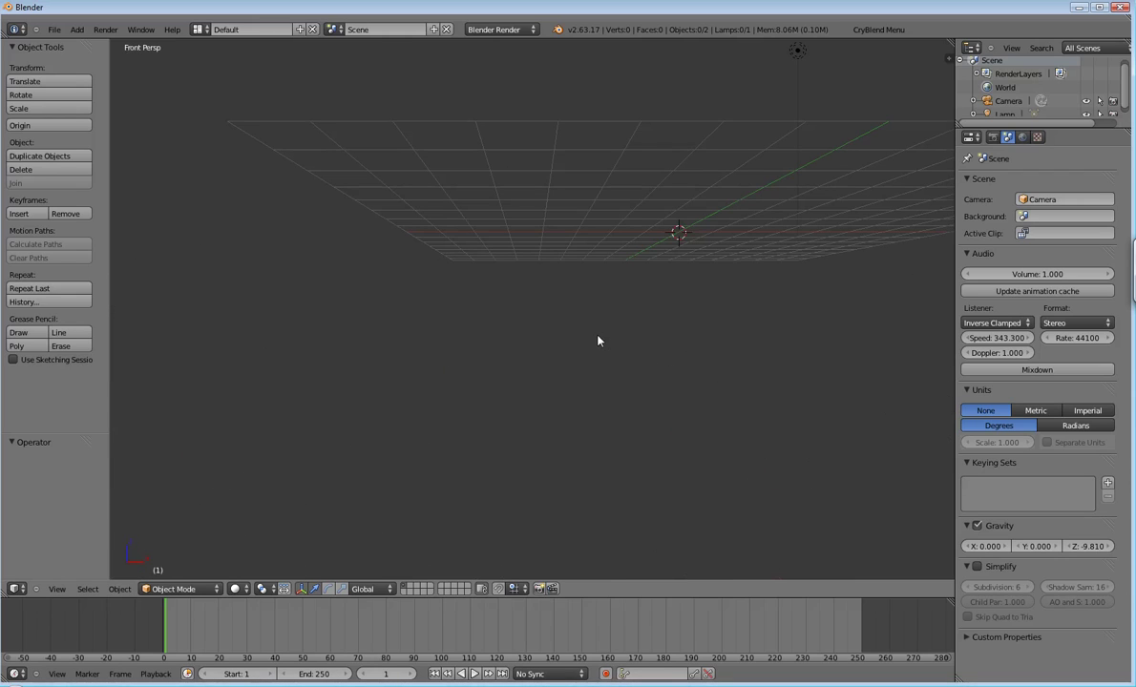
pyautogui.keyDown('shift'); pyautogui.moveTo(629, 319); pyautogui.dragTo(514, 446, button='middle'); pyautogui.keyUp('shift')
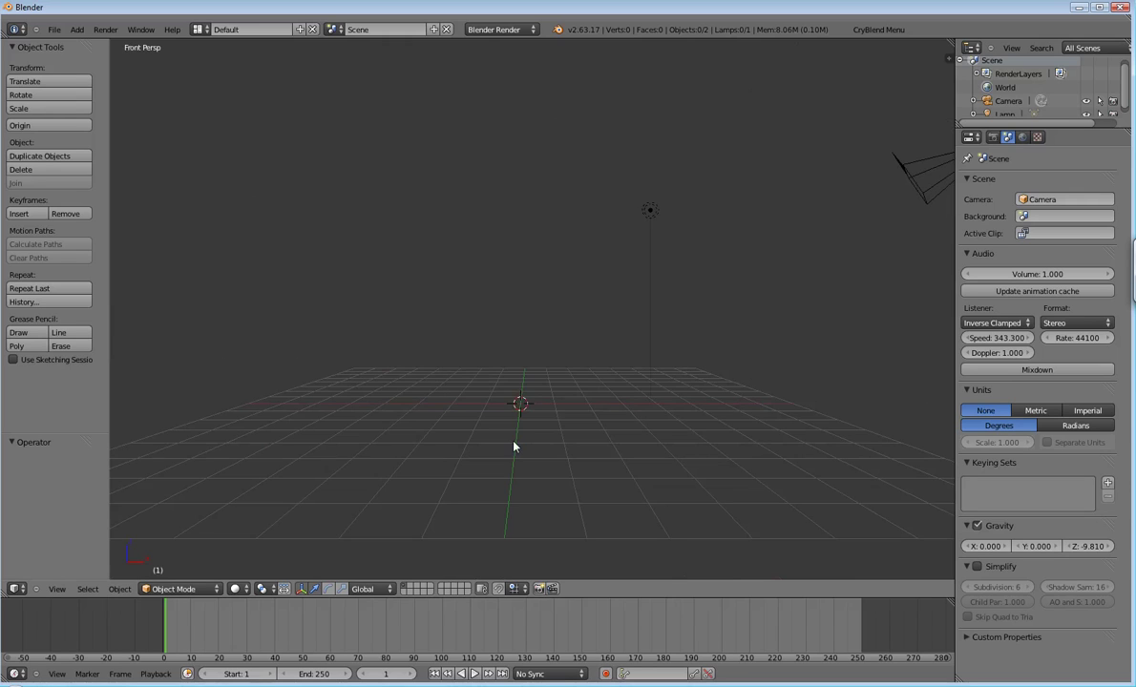
pyautogui.moveTo(513, 446); pyautogui.dragTo(471, 443, button='middle')
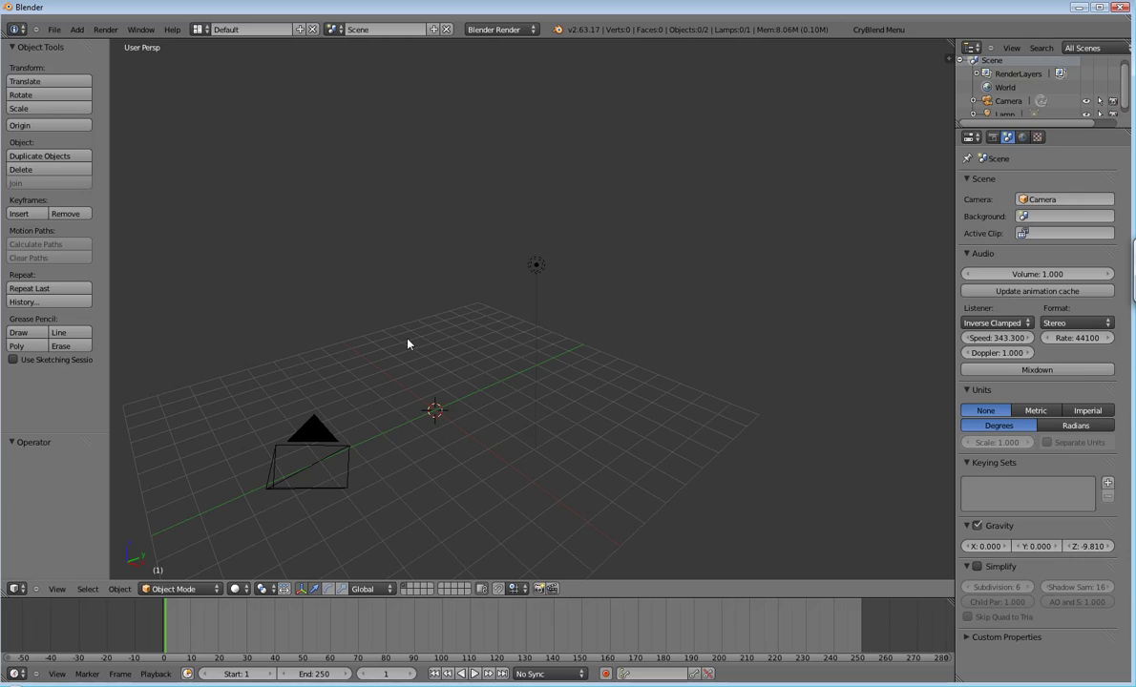
pyautogui.rightClick(348, 458)
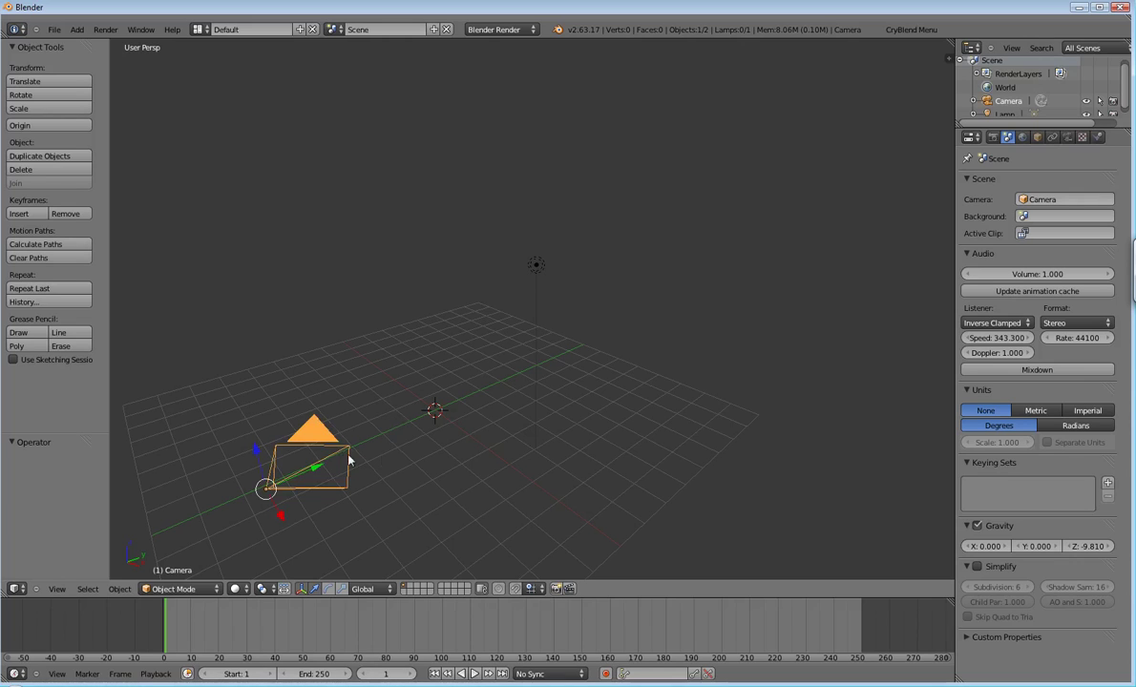
pyautogui.keyDown('shift'); pyautogui.rightClick(536, 265); pyautogui.keyUp('shift')
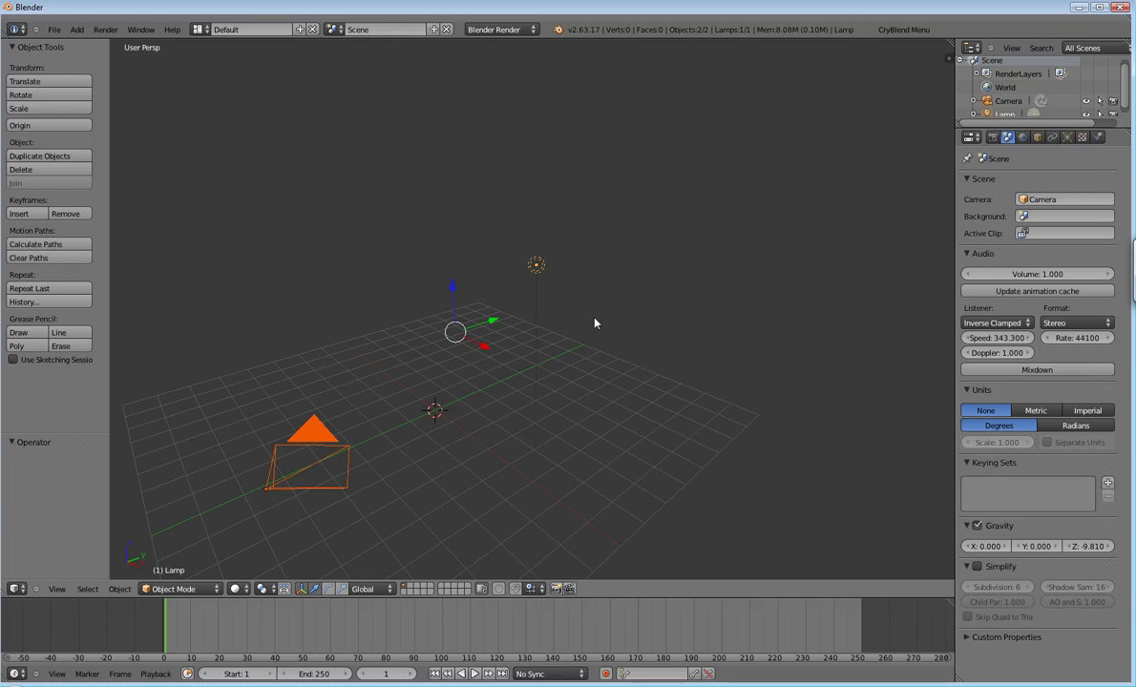
pyautogui.press('m')
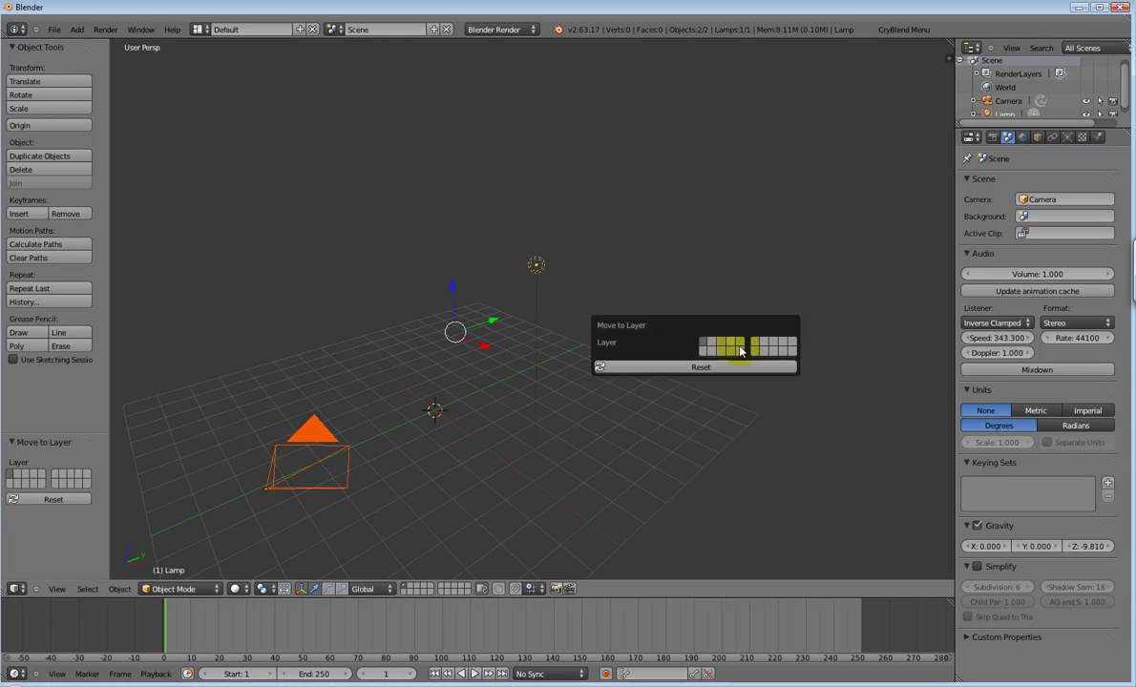
pyautogui.click(750, 343)
# Step: Add a mesh plane at the scene origin and scale it uniformly by about 0.117
pyautogui.press('KP_6')
pyautogui.moveTo(457, 487); pyautogui.dragTo(494, 421, button='middle')
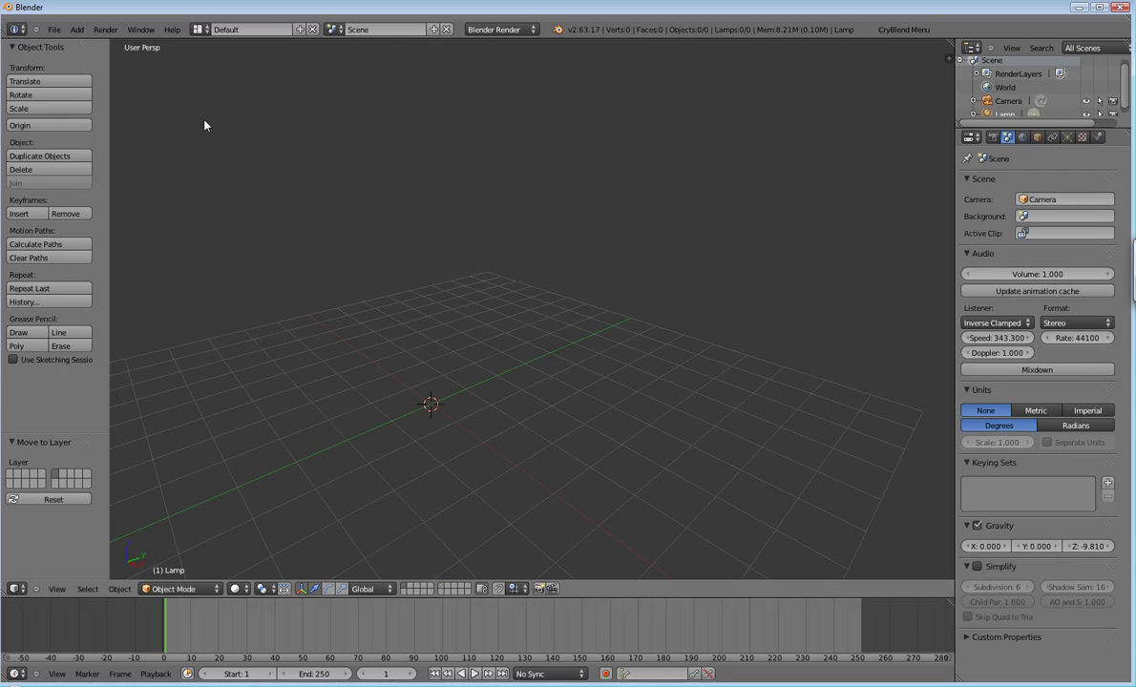
pyautogui.click(77, 29)
pyautogui.moveTo(119, 48)
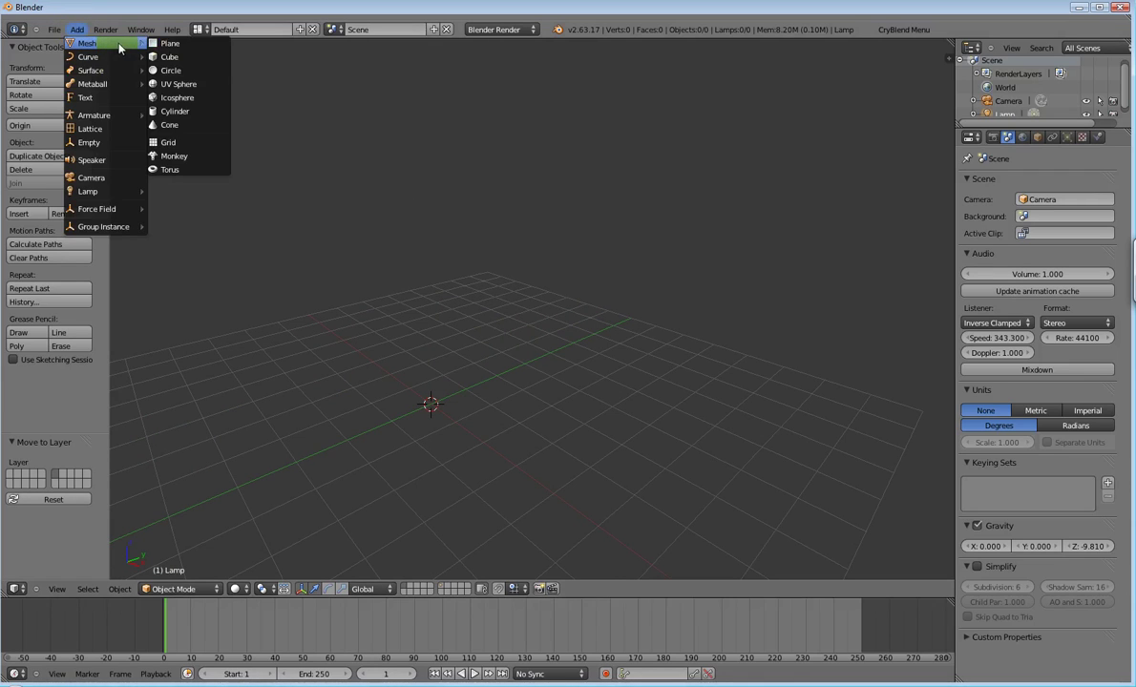
pyautogui.click(169, 43)
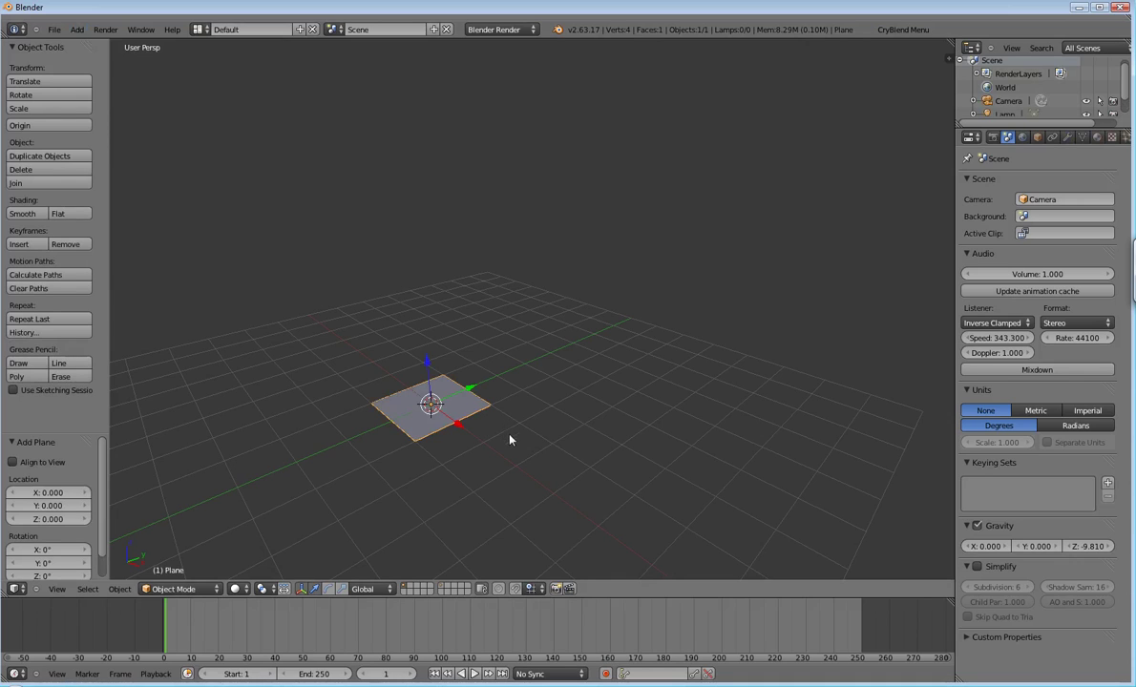
pyautogui.press('s')
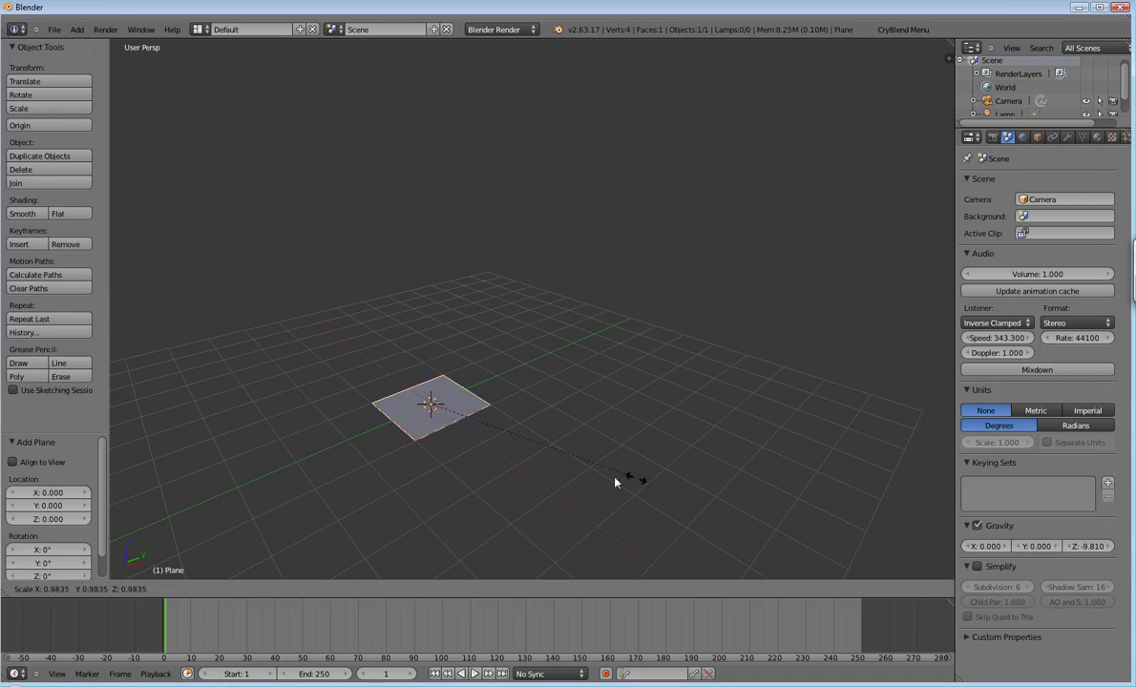
pyautogui.click(448, 430)
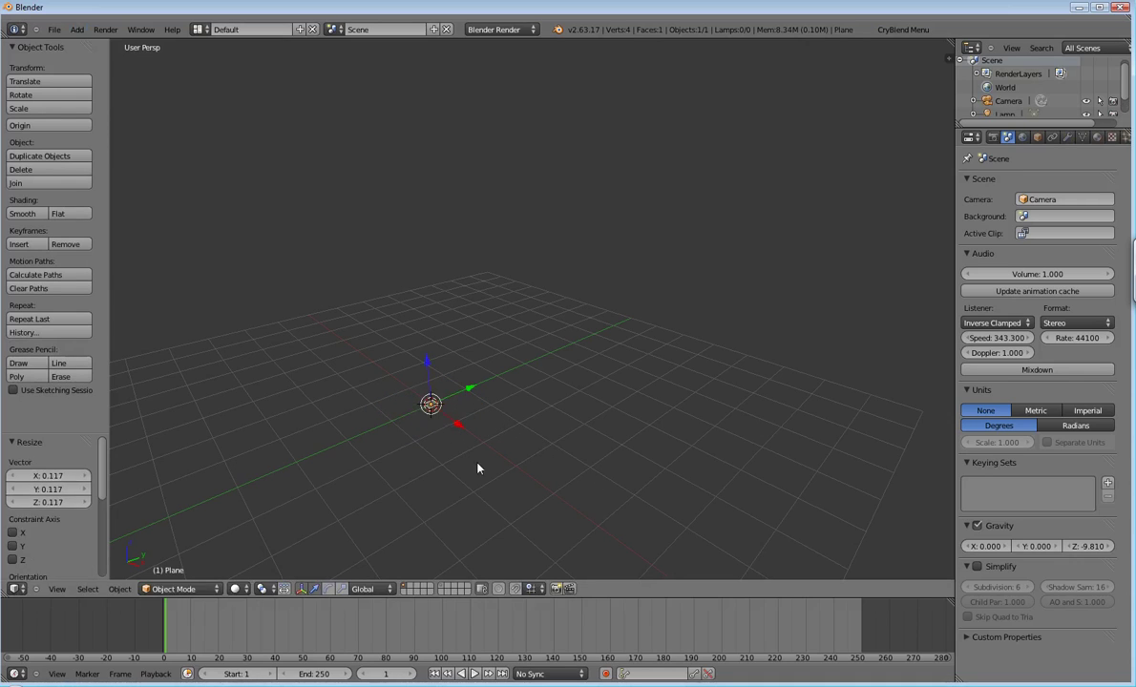
# Step: Apply the plane's scale so the reduced size becomes its base size
pyautogui.scroll(5, 475, 466)
pyautogui.scroll(-4, 401, 482)
pyautogui.scroll(6, 463, 405)
pyautogui.scroll(-3, 449, 458)
pyautogui.scroll(2, 487, 444)
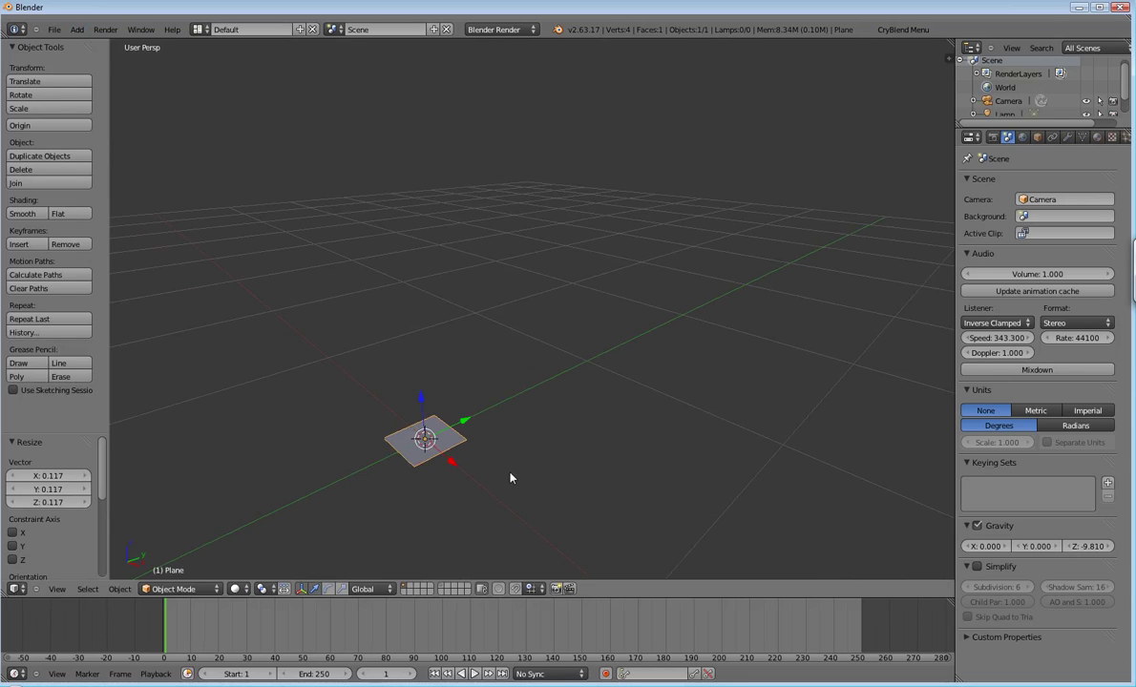
pyautogui.click(122, 589)
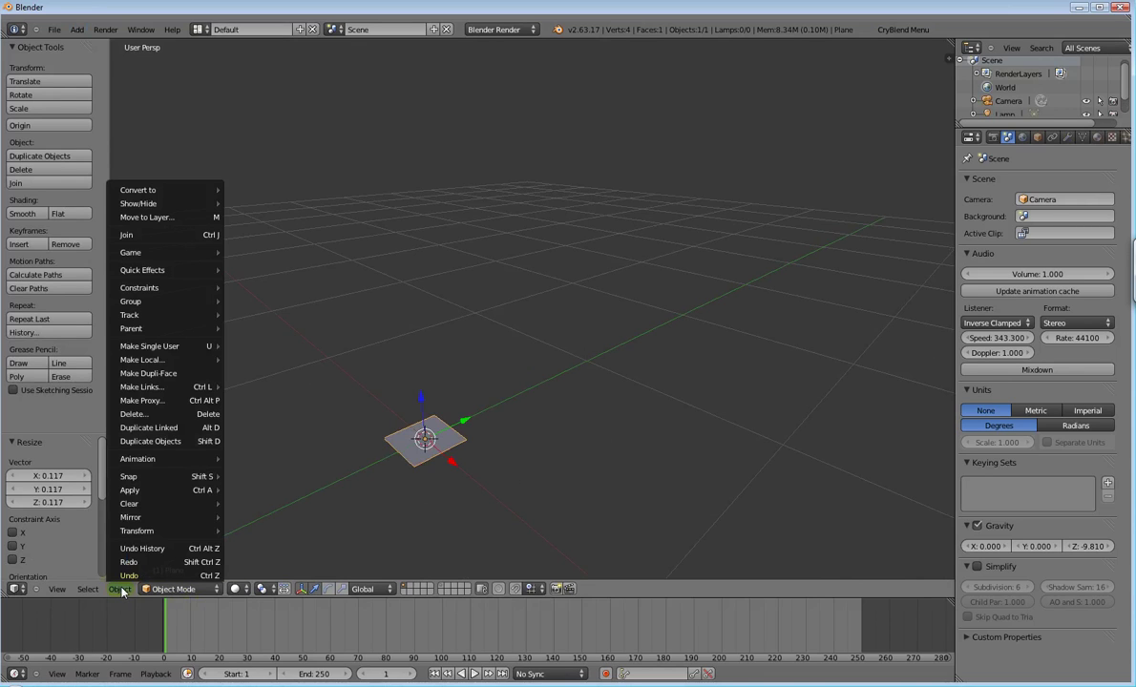
pyautogui.moveTo(158, 489)
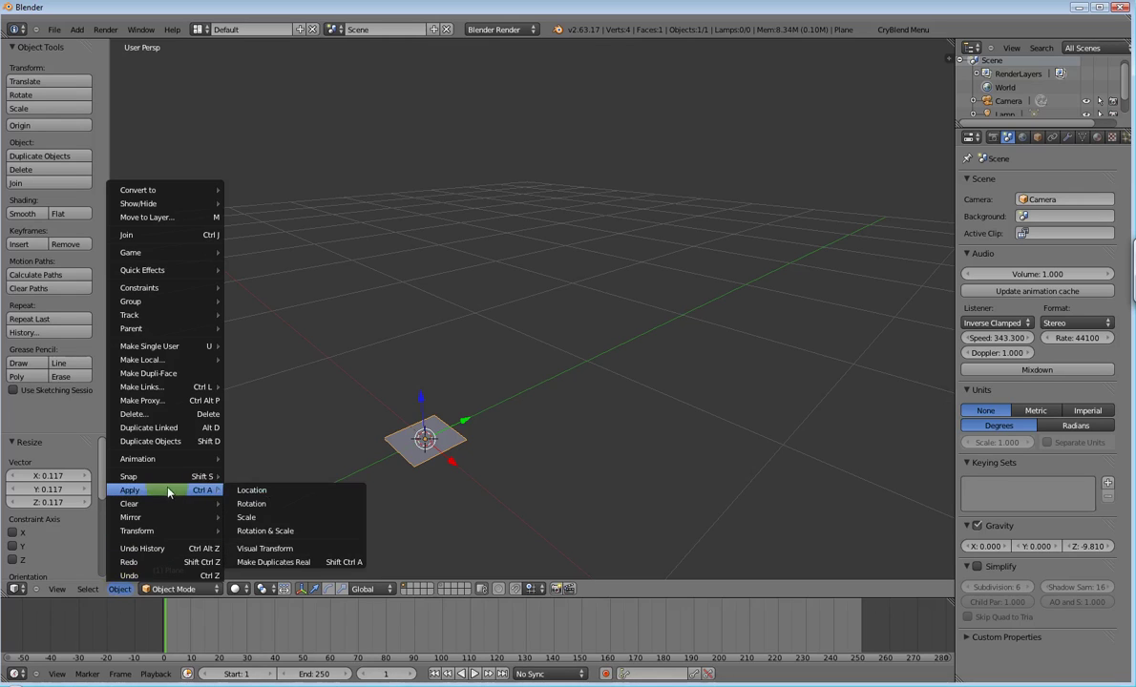
pyautogui.click(270, 518)
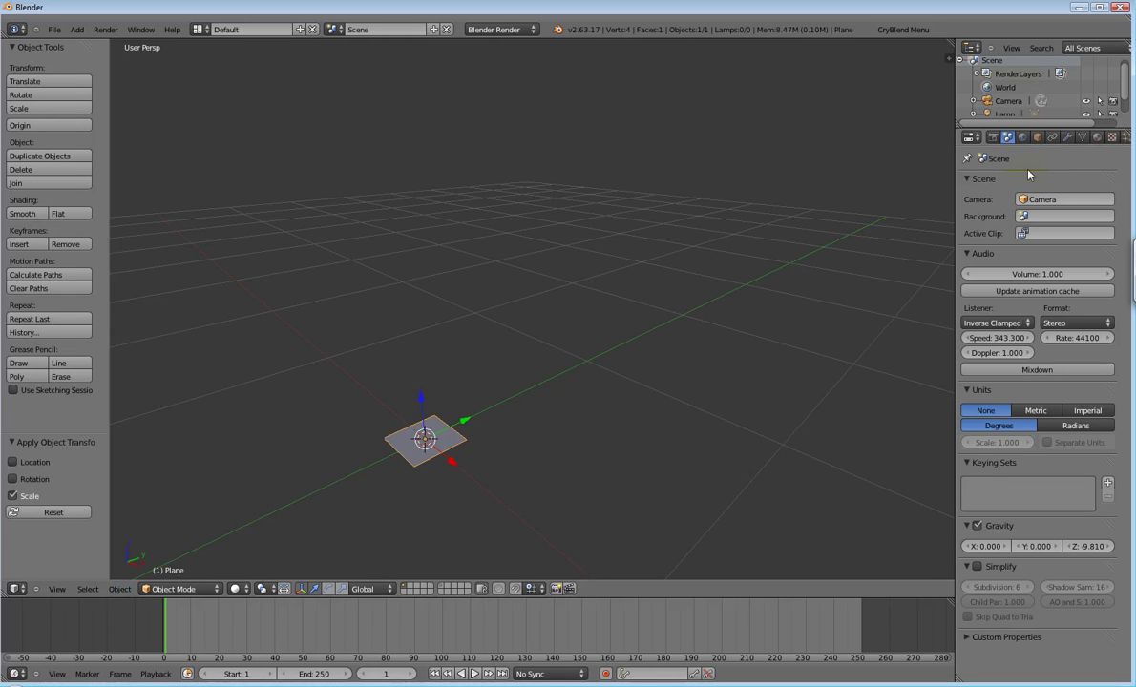
# Step: Add a UV map to the plane and assign it a new material
pyautogui.click(1082, 138)
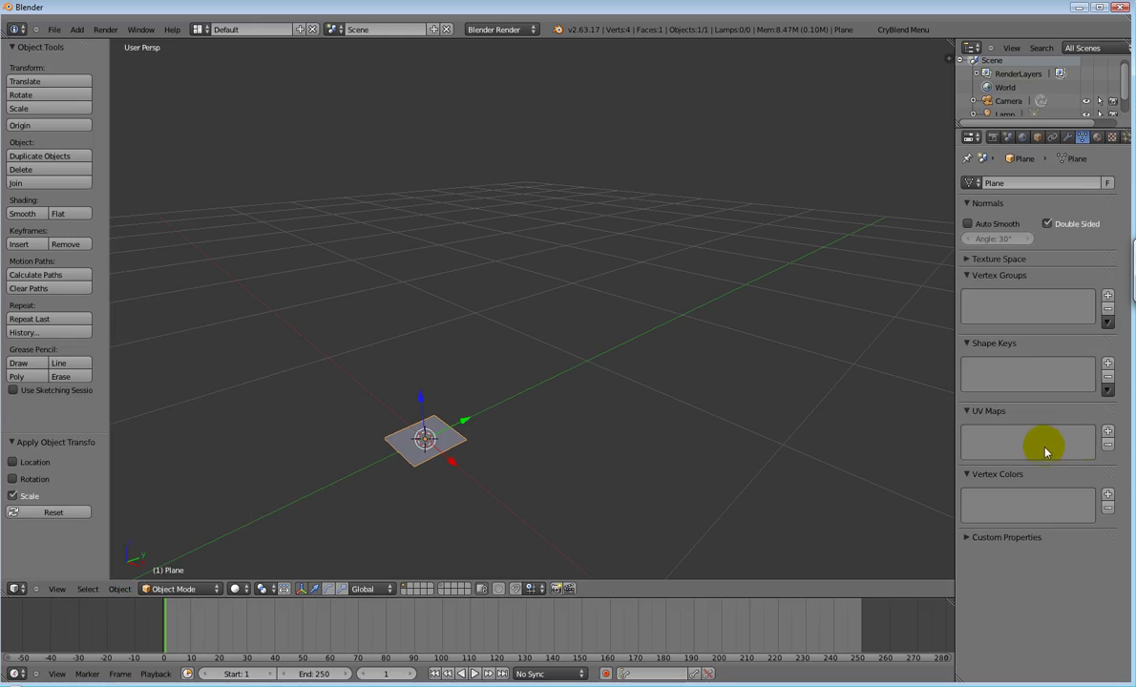
pyautogui.click(1107, 430)
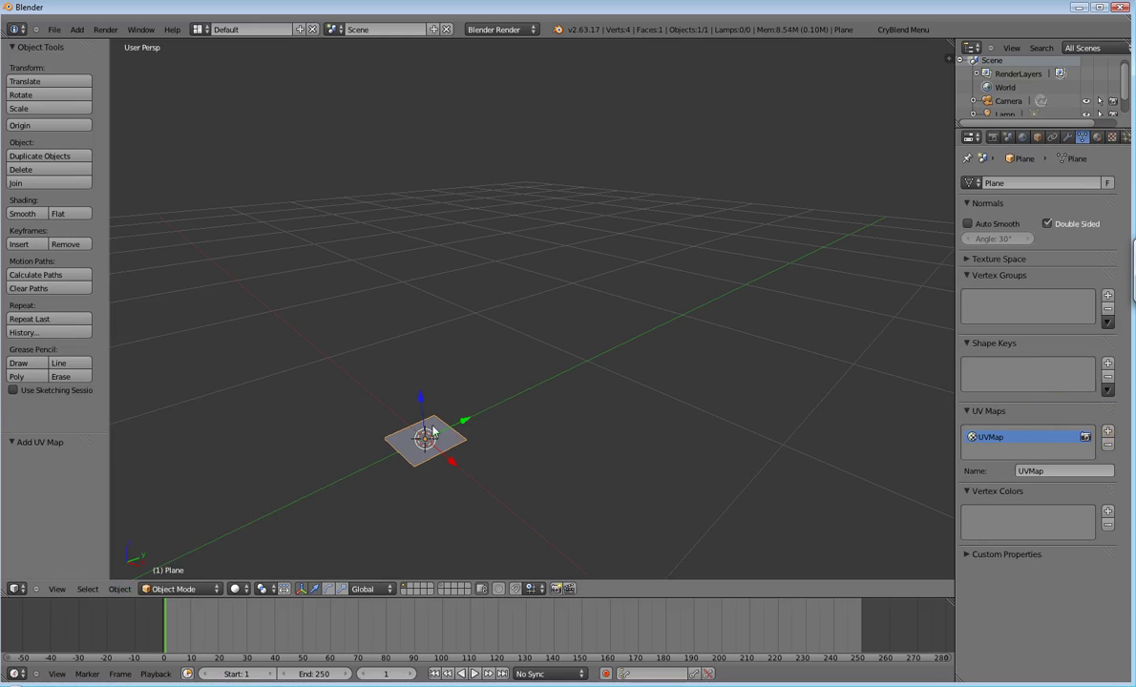
pyautogui.click(1096, 139)
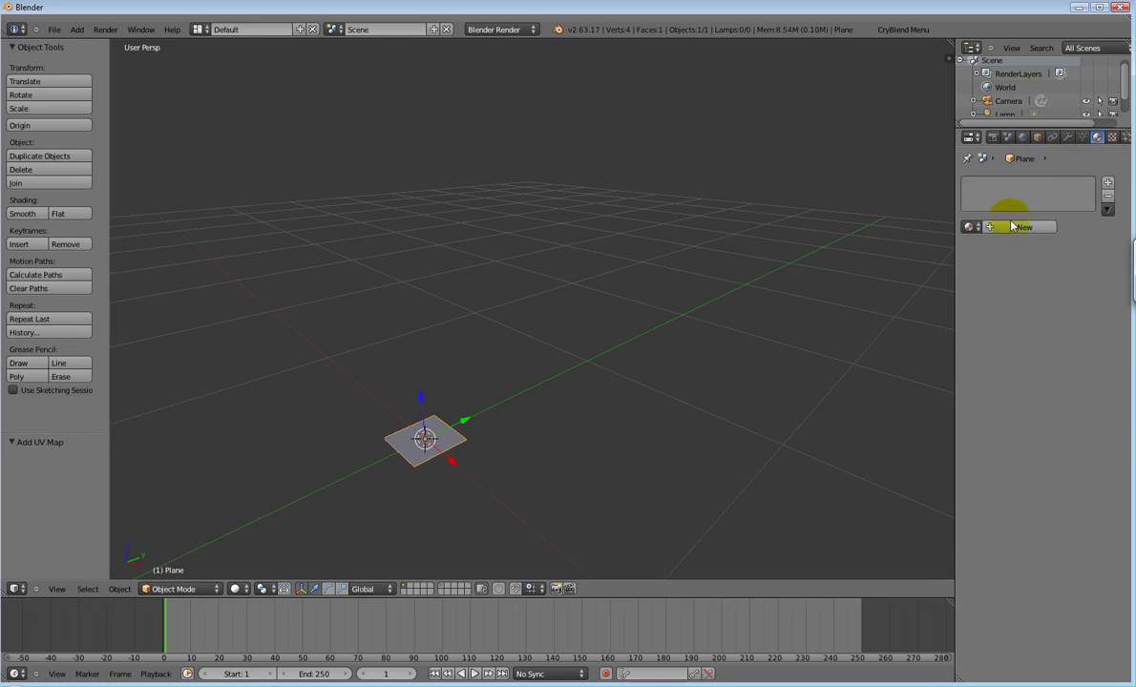
pyautogui.click(1009, 225)
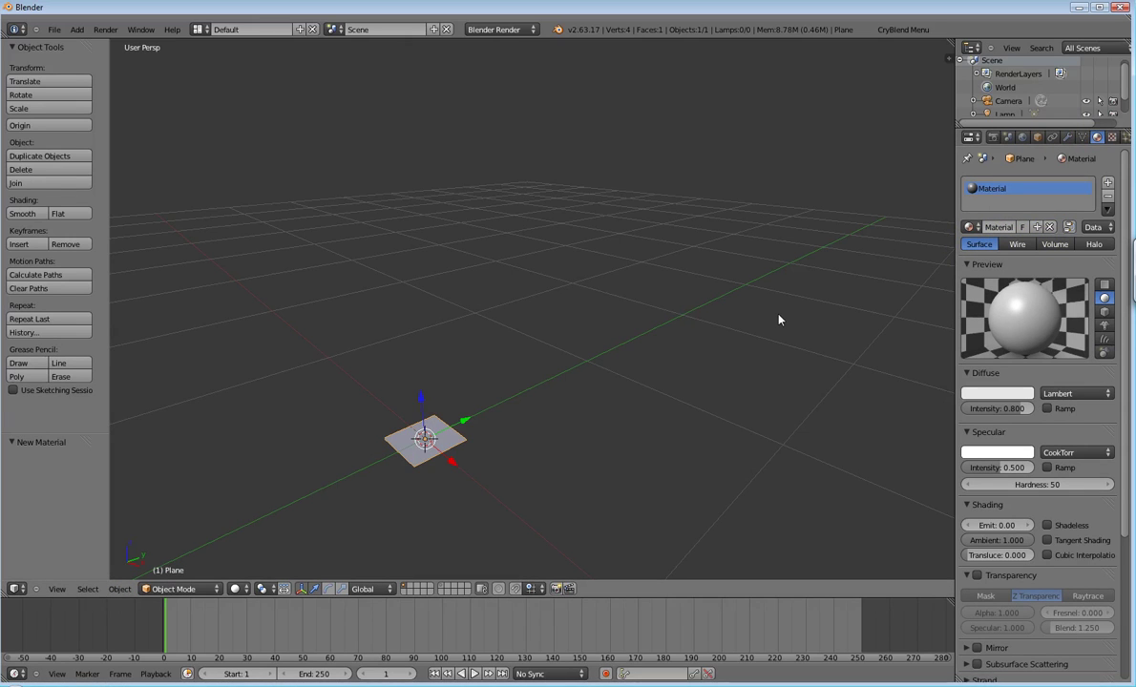
pyautogui.scroll(-3, 605, 420)
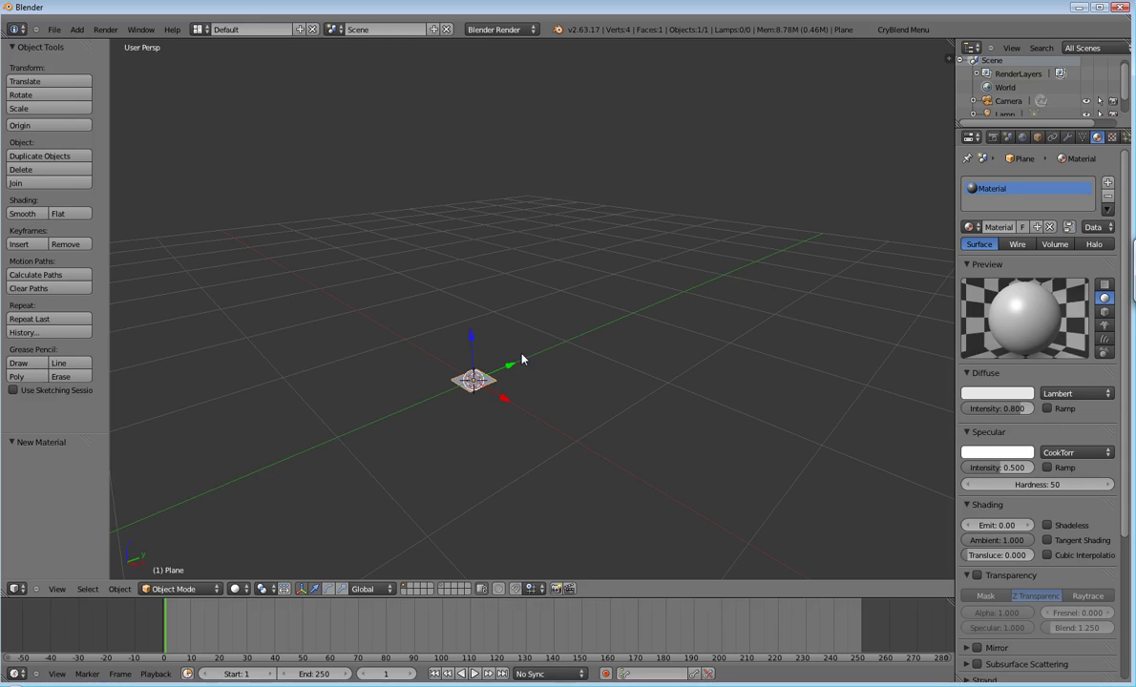
# Step: Bring up the console window from the CryBlend menu, enlarge it, and examine the export log from end to start
pyautogui.click(836, 29)
pyautogui.click(882, 246)
pyautogui.click(905, 29)
pyautogui.click(908, 107)
pyautogui.click(904, 29)
pyautogui.click(907, 246)
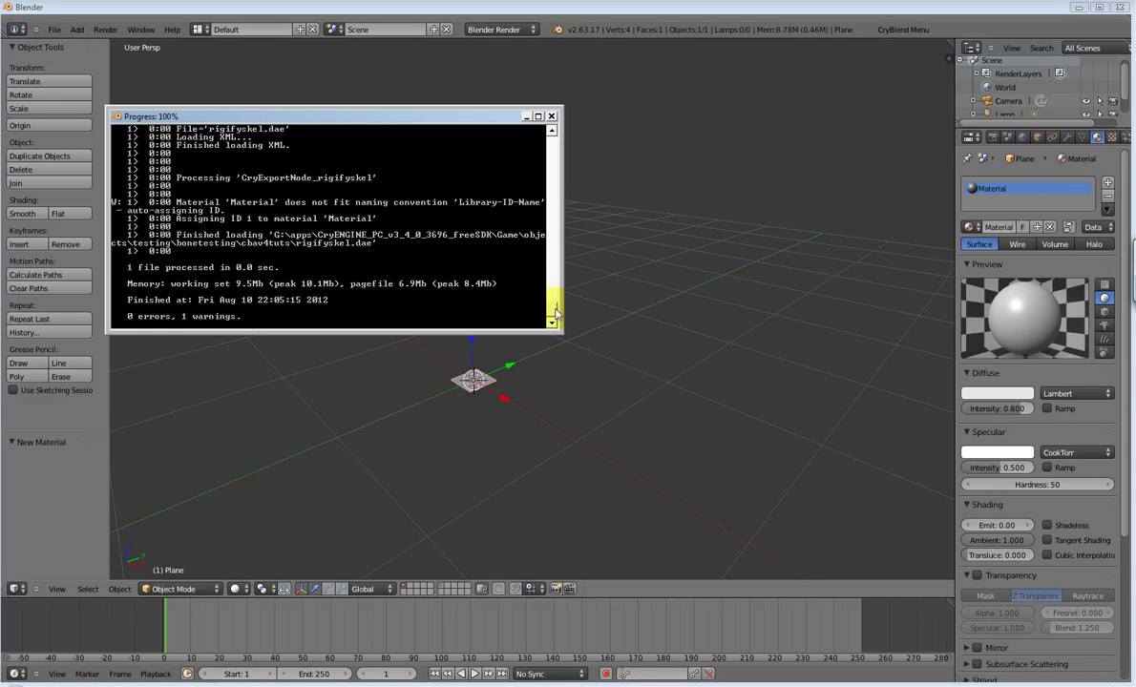
pyautogui.moveTo(551, 315); pyautogui.dragTo(555, 296)
pyautogui.moveTo(427, 329); pyautogui.dragTo(386, 578)
pyautogui.moveTo(367, 112); pyautogui.dragTo(349, 50)
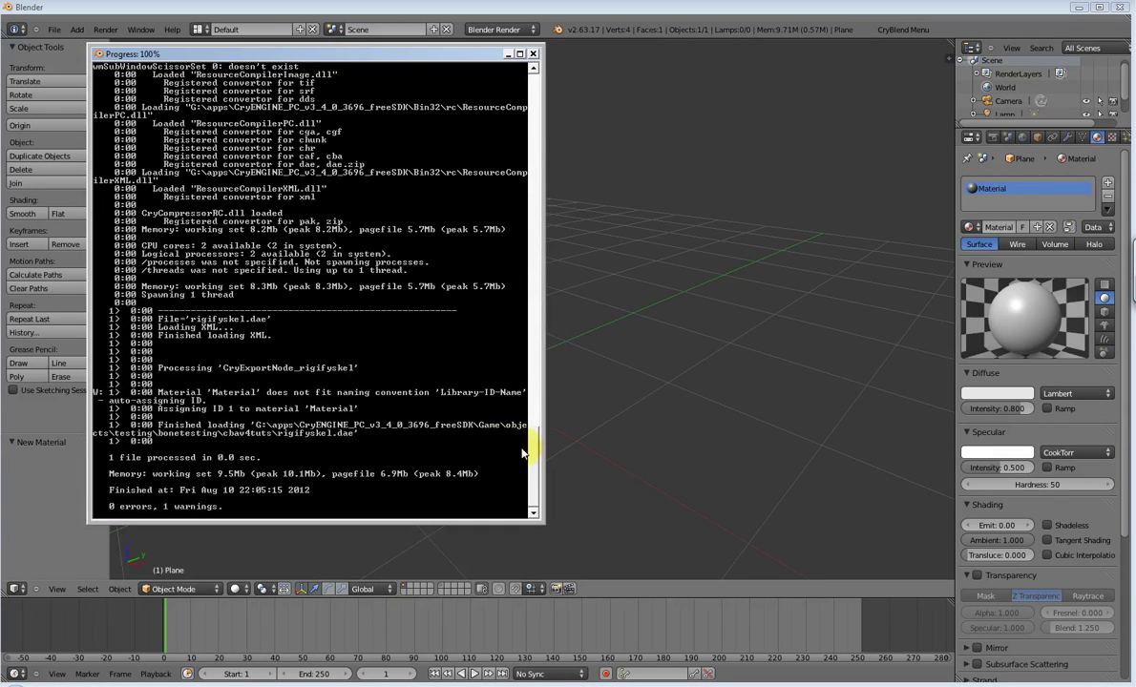
pyautogui.moveTo(534, 448); pyautogui.dragTo(497, 77)
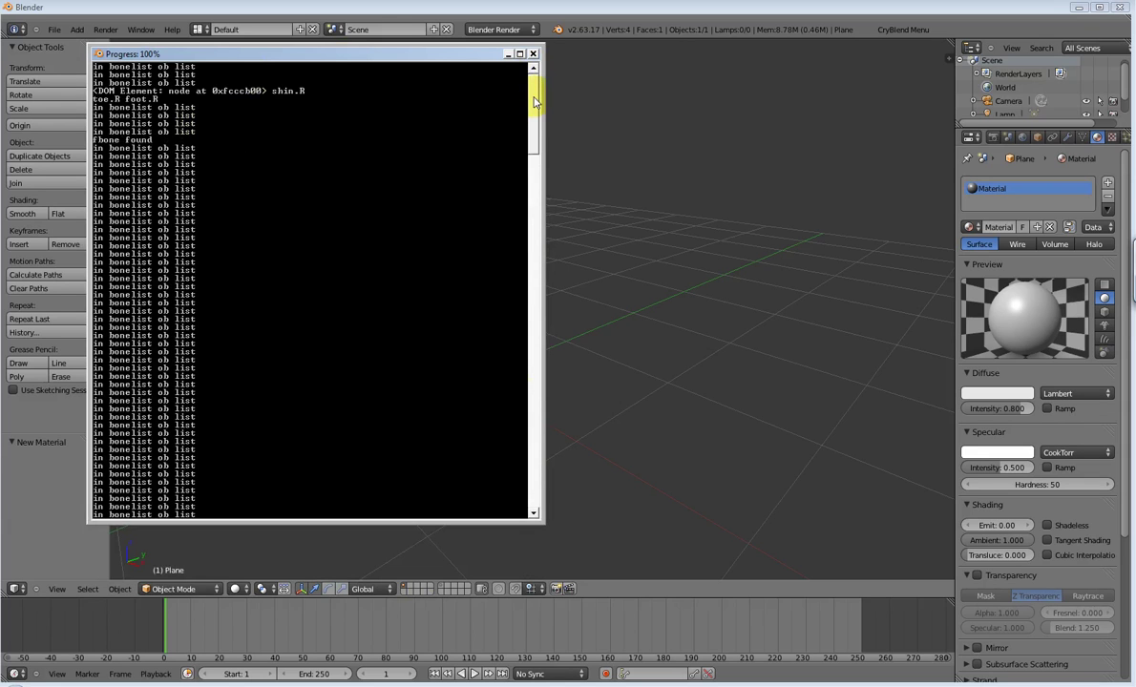
pyautogui.moveTo(535, 101); pyautogui.dragTo(565, 464)
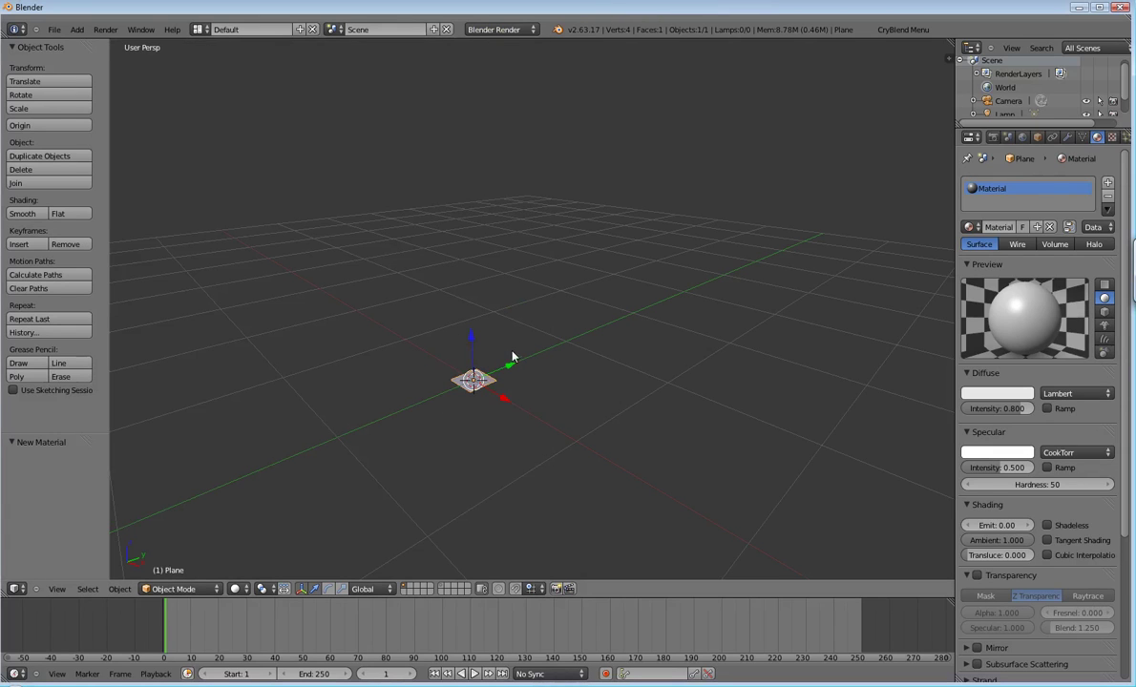
# Step: Add a Human (Meta-Rig) armature at the origin and check which way it faces
pyautogui.click(76, 29)
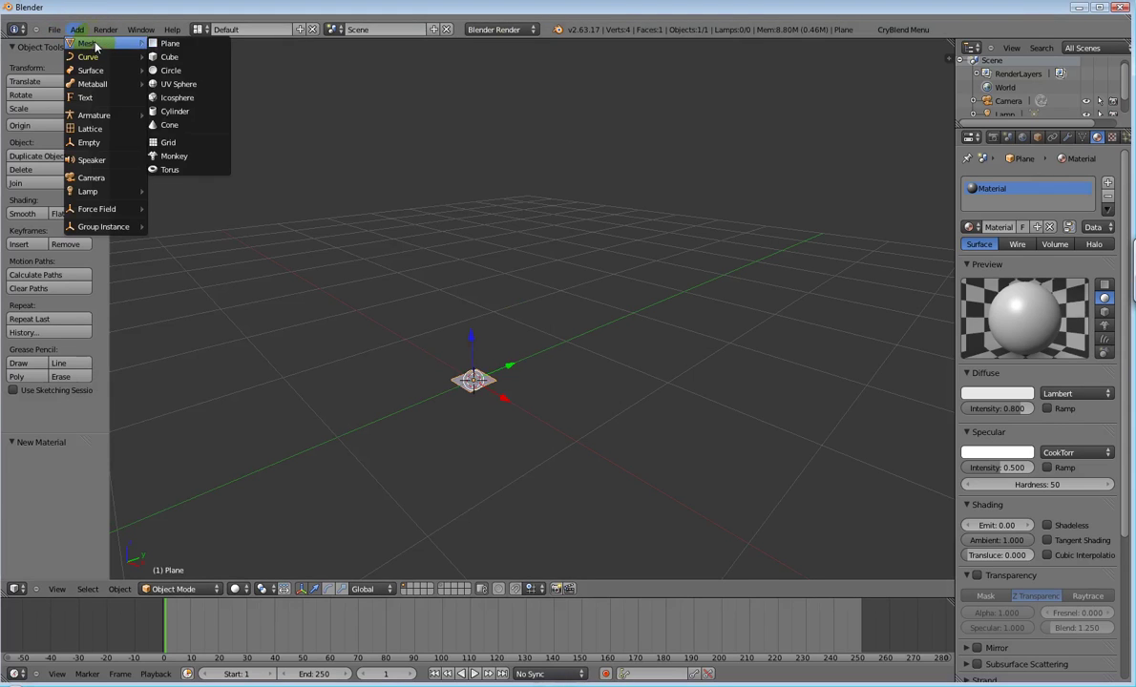
pyautogui.moveTo(96, 114)
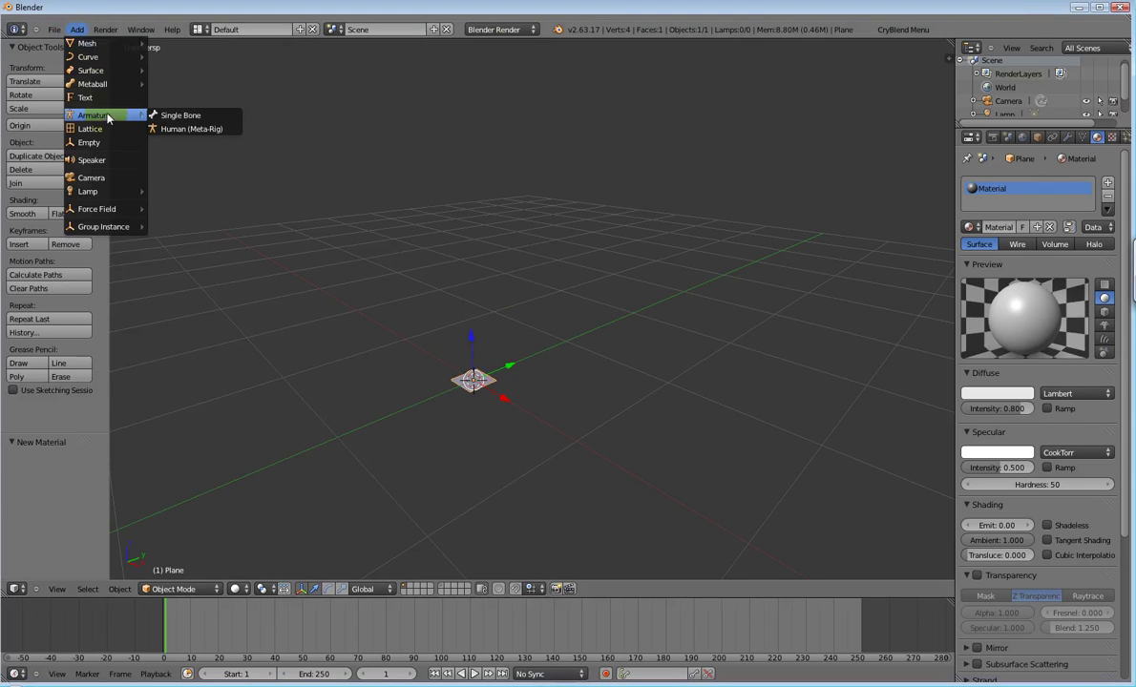
pyautogui.click(196, 130)
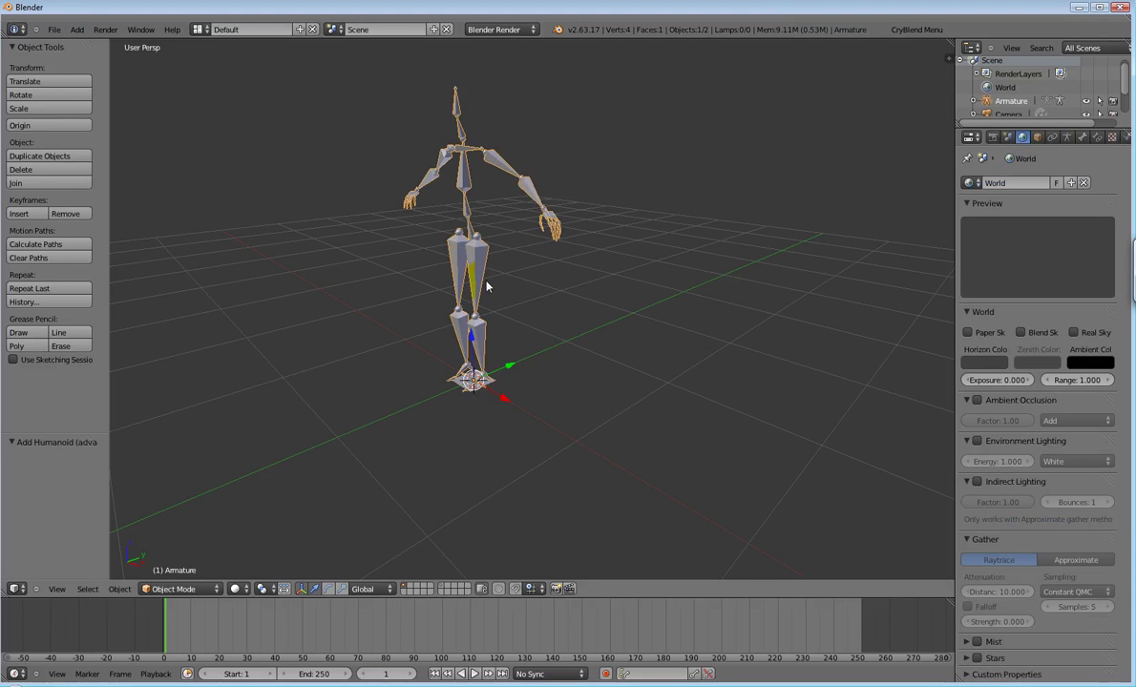
pyautogui.moveTo(499, 255); pyautogui.dragTo(464, 281, button='middle')
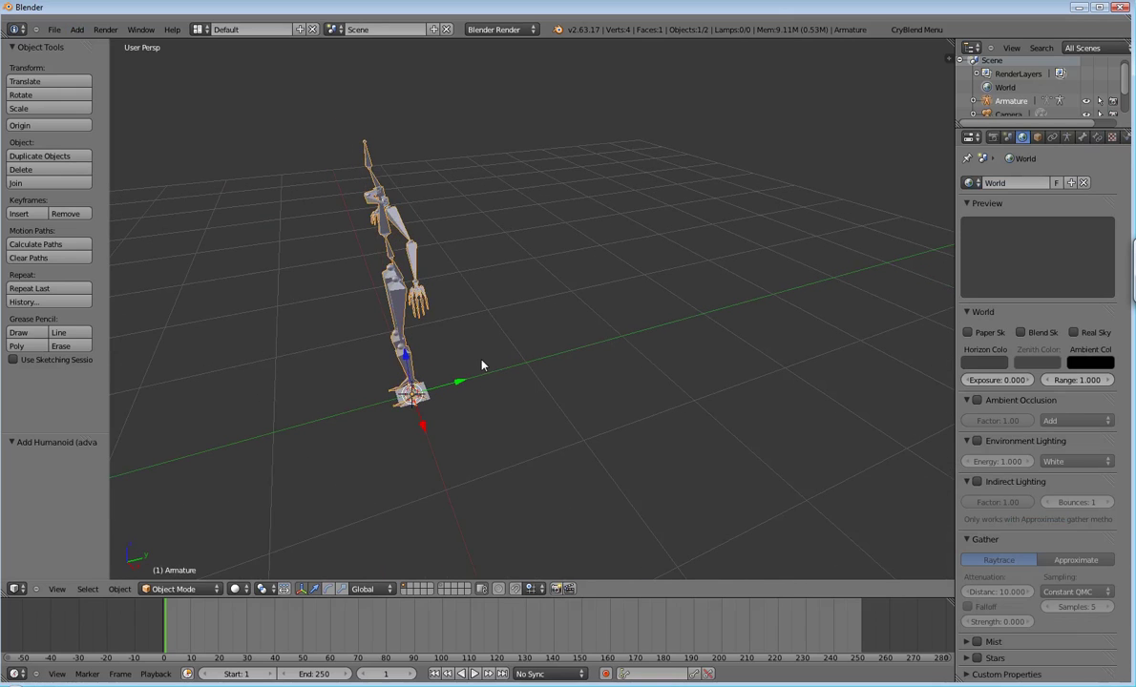
pyautogui.moveTo(476, 370); pyautogui.dragTo(494, 370, button='middle')
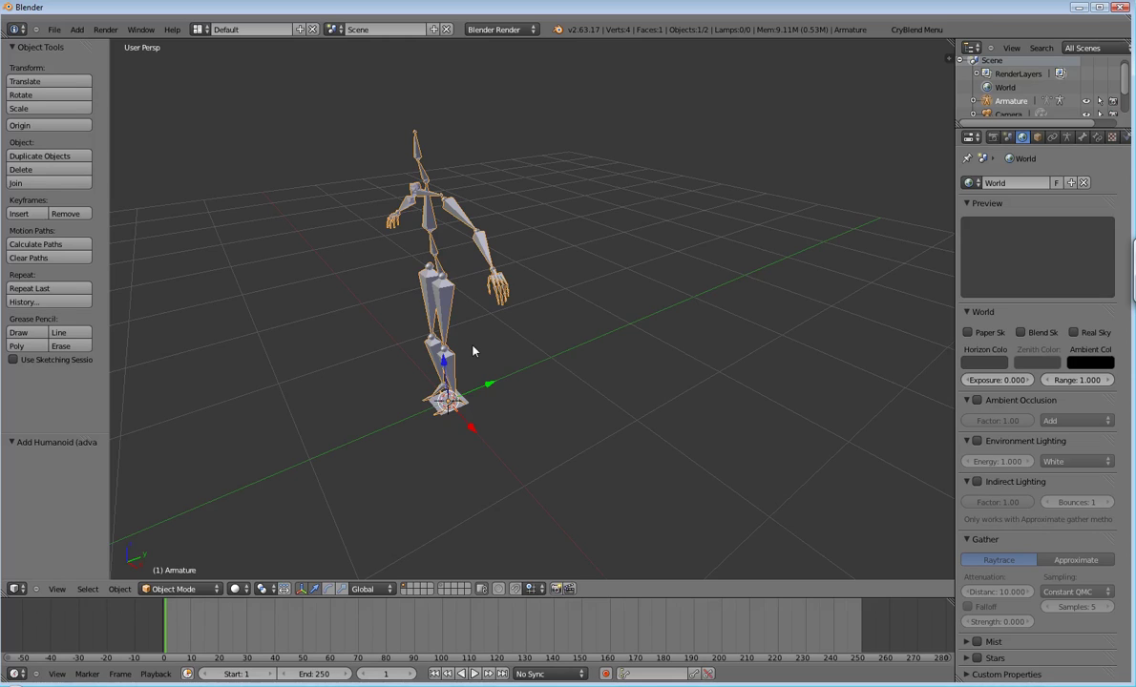
# Step: Rotate all of the armature's bones 180 degrees about the Z axis in Edit Mode, and return to Object Mode
pyautogui.click(201, 590)
pyautogui.click(178, 534)
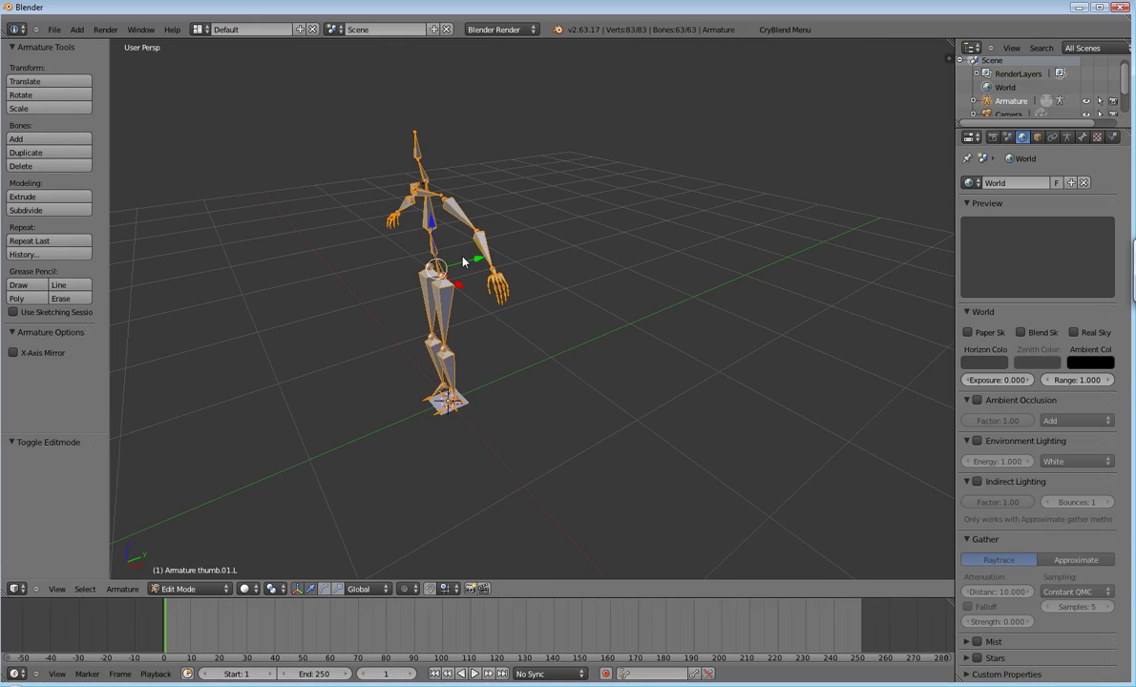
pyautogui.write('rz')
pyautogui.write('180')
pyautogui.press('Return')
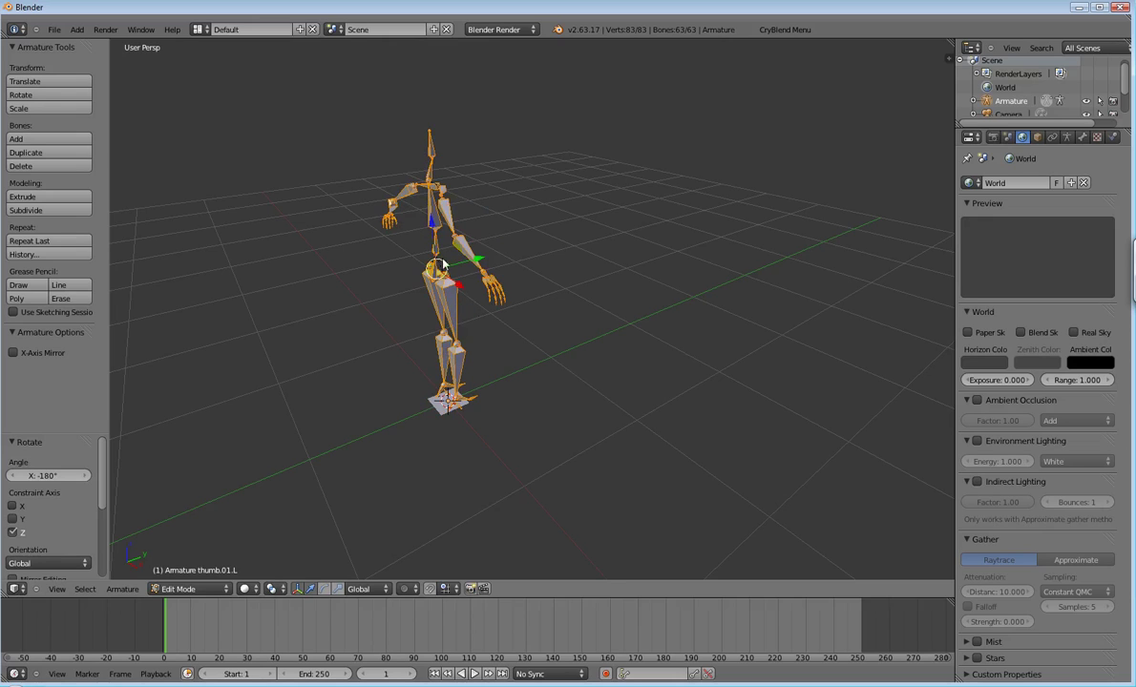
pyautogui.click(222, 589)
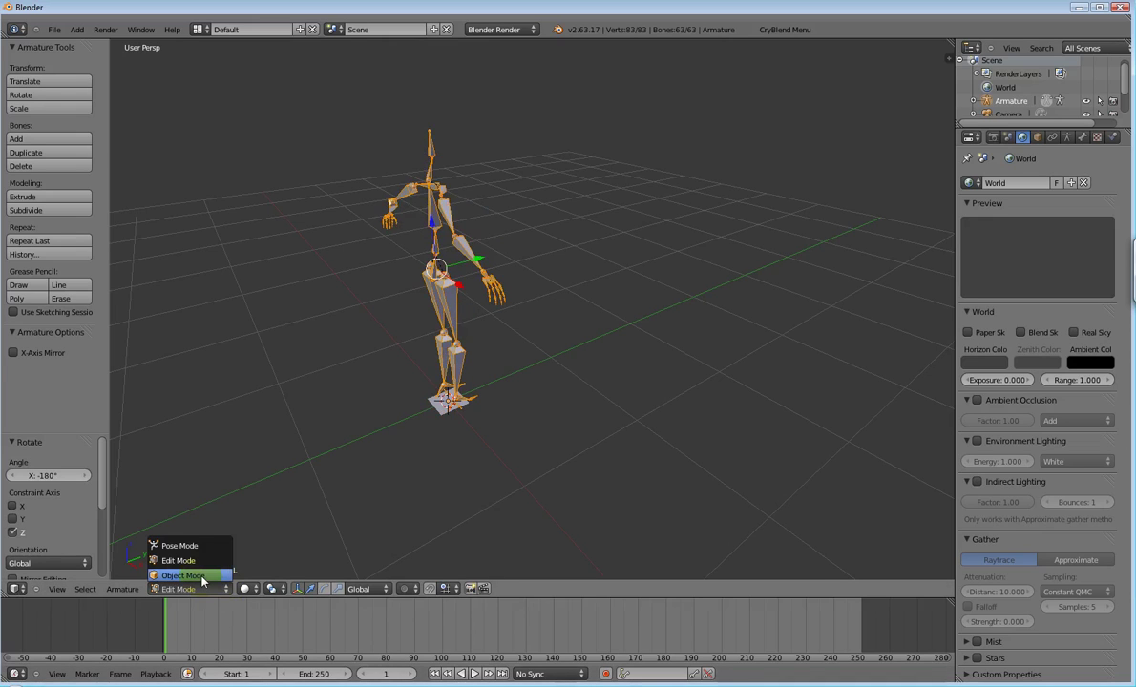
pyautogui.click(202, 576)
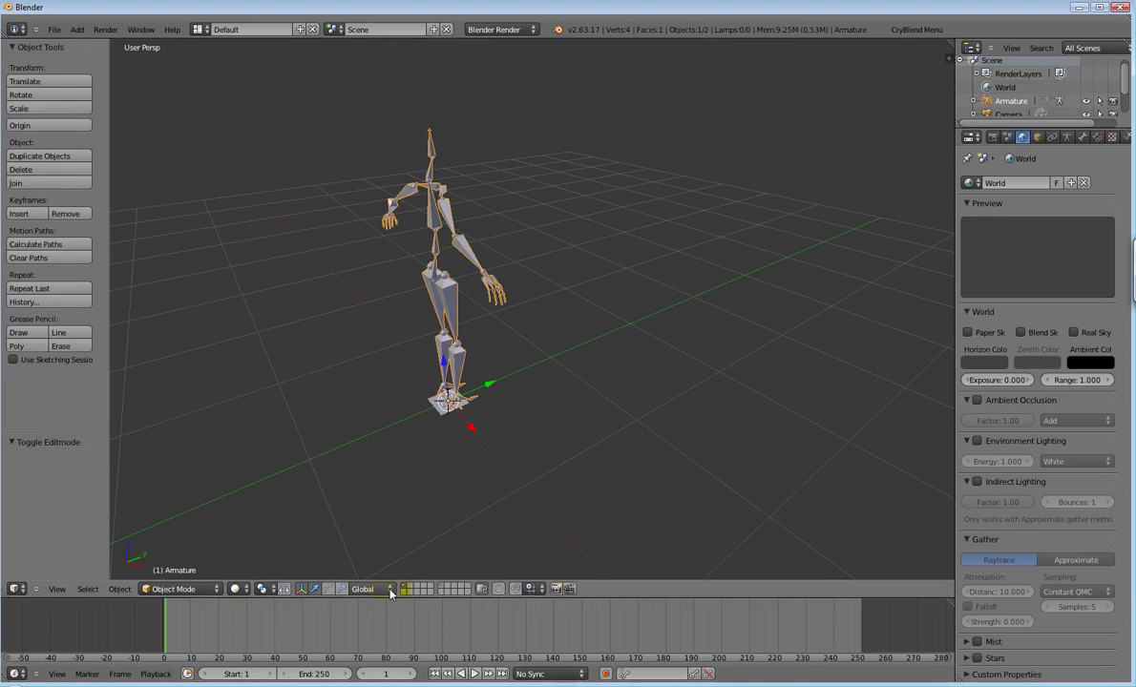
# Step: Set the transform orientation to Gimbal and check the armature's axes from the side and back
pyautogui.click(386, 589)
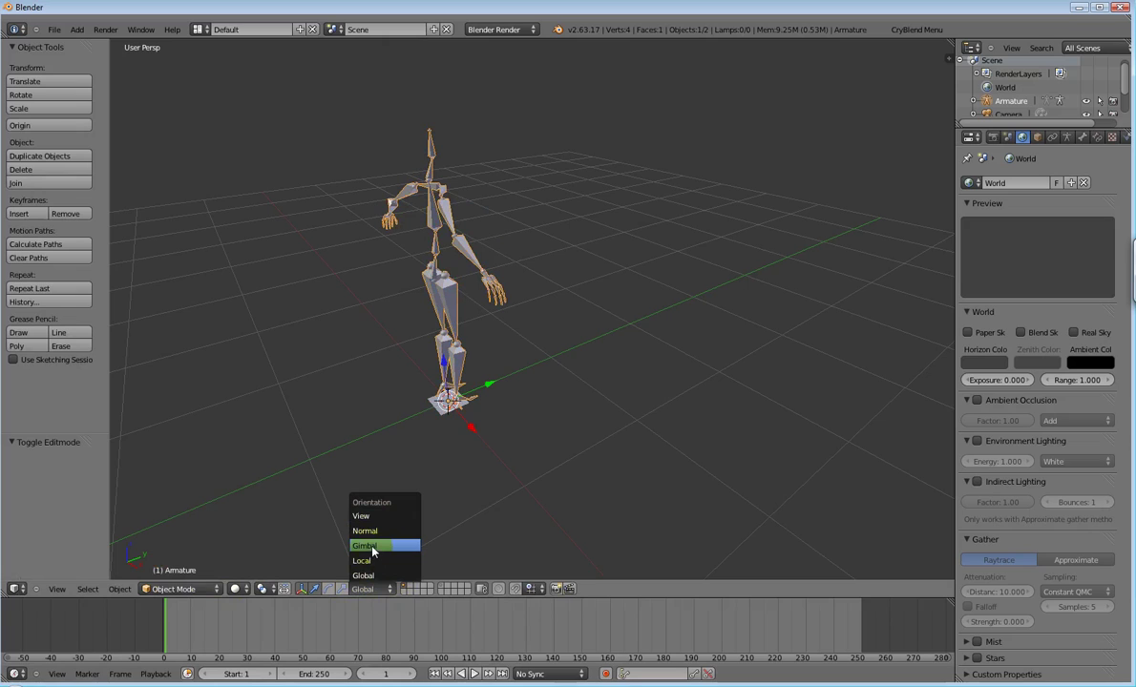
pyautogui.click(372, 549)
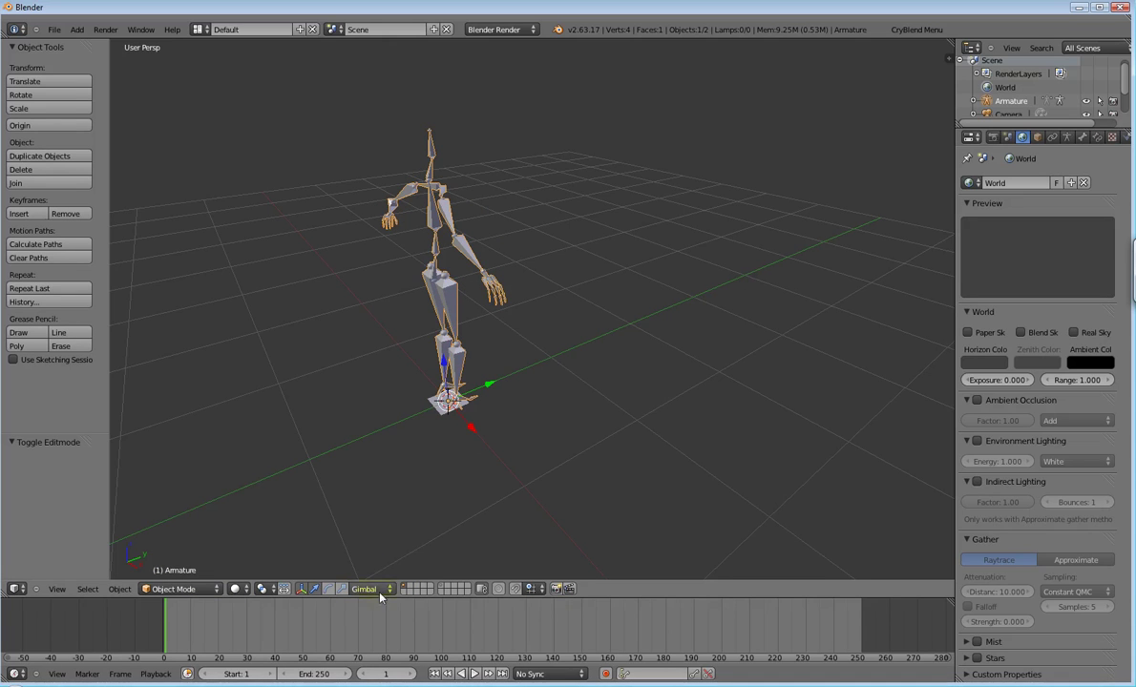
pyautogui.moveTo(511, 433); pyautogui.dragTo(564, 427, button='middle')
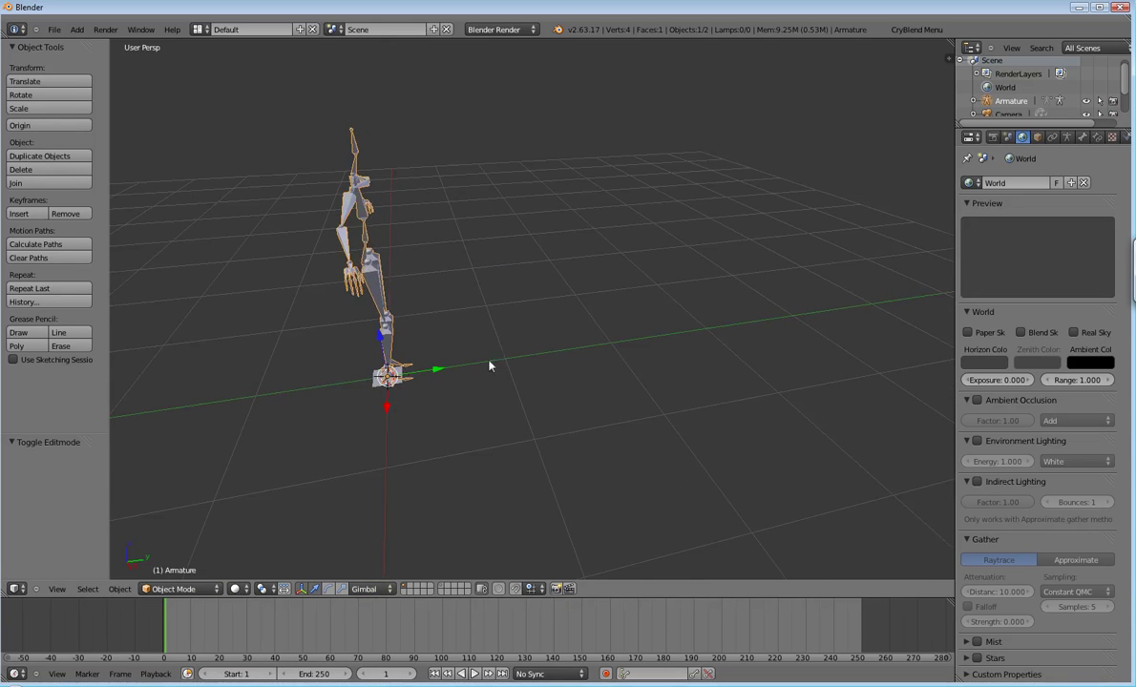
pyautogui.moveTo(418, 382); pyautogui.dragTo(349, 391, button='middle')
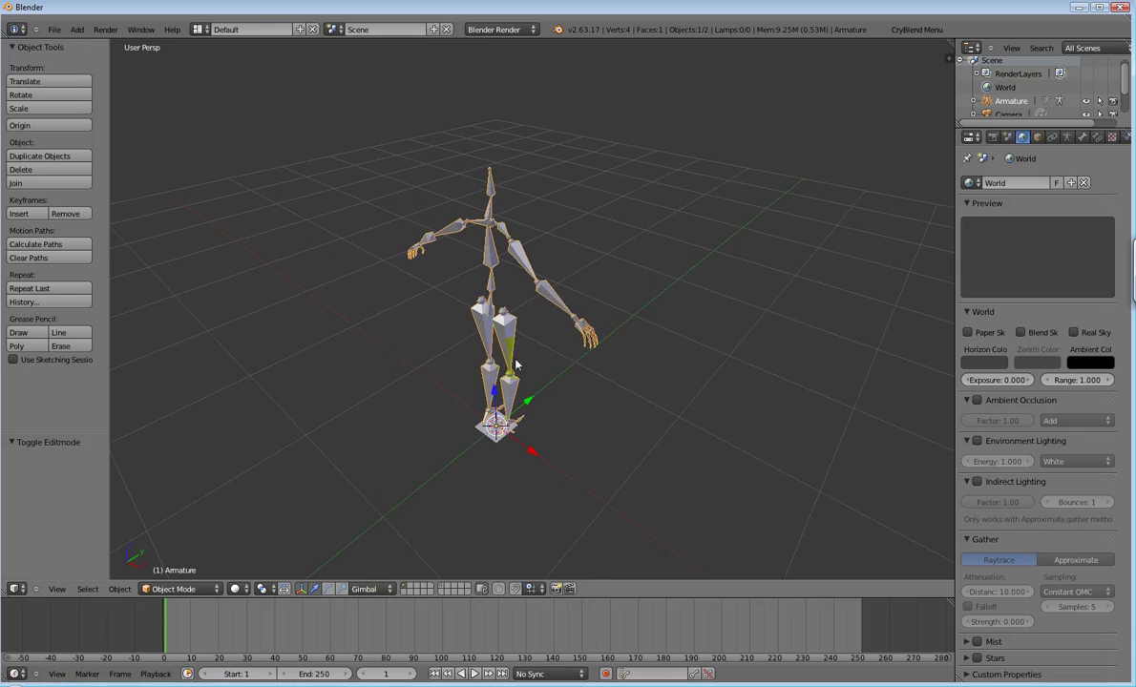
# Step: Examine the bones' gimbal axes and the hips, legs, arms and hands from several angles in Pose Mode, and return to Object Mode
pyautogui.click(186, 590)
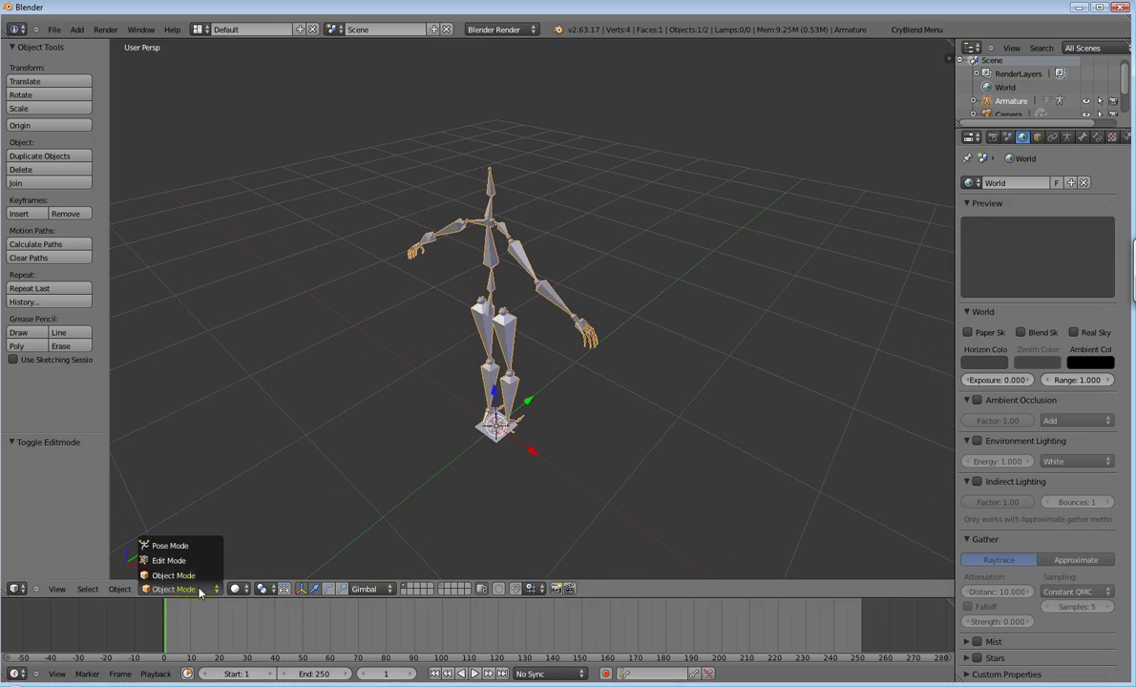
pyautogui.click(179, 543)
pyautogui.moveTo(578, 386); pyautogui.dragTo(616, 389, button='middle')
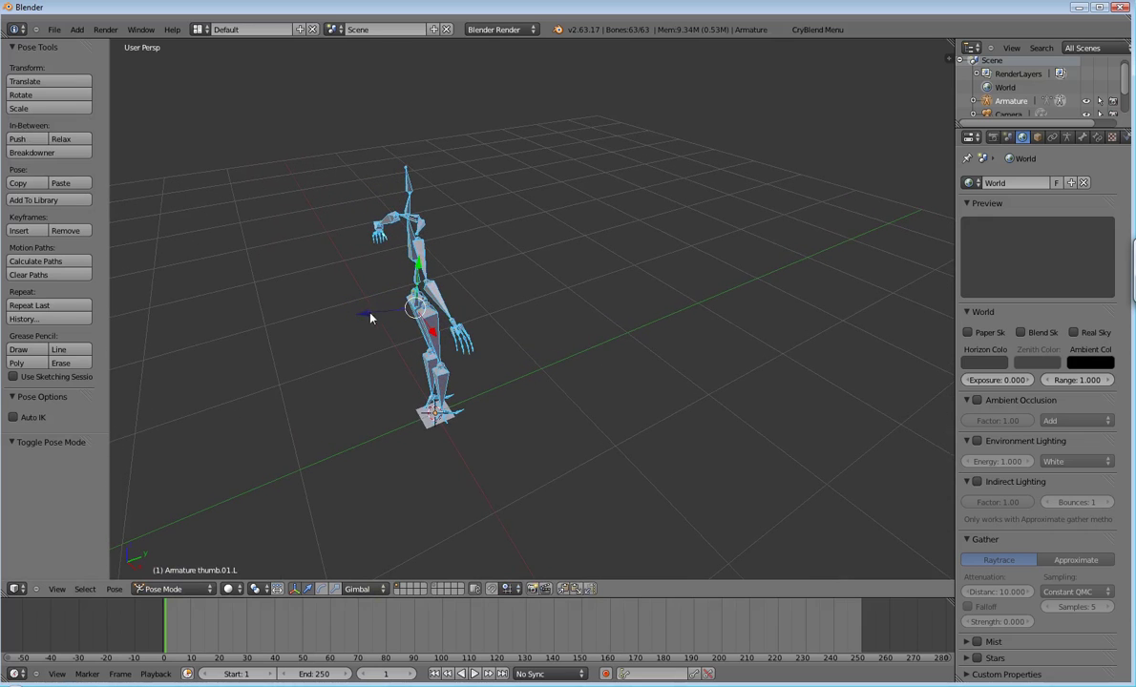
pyautogui.rightClick(417, 299)
pyautogui.moveTo(464, 355); pyautogui.dragTo(495, 363, button='middle')
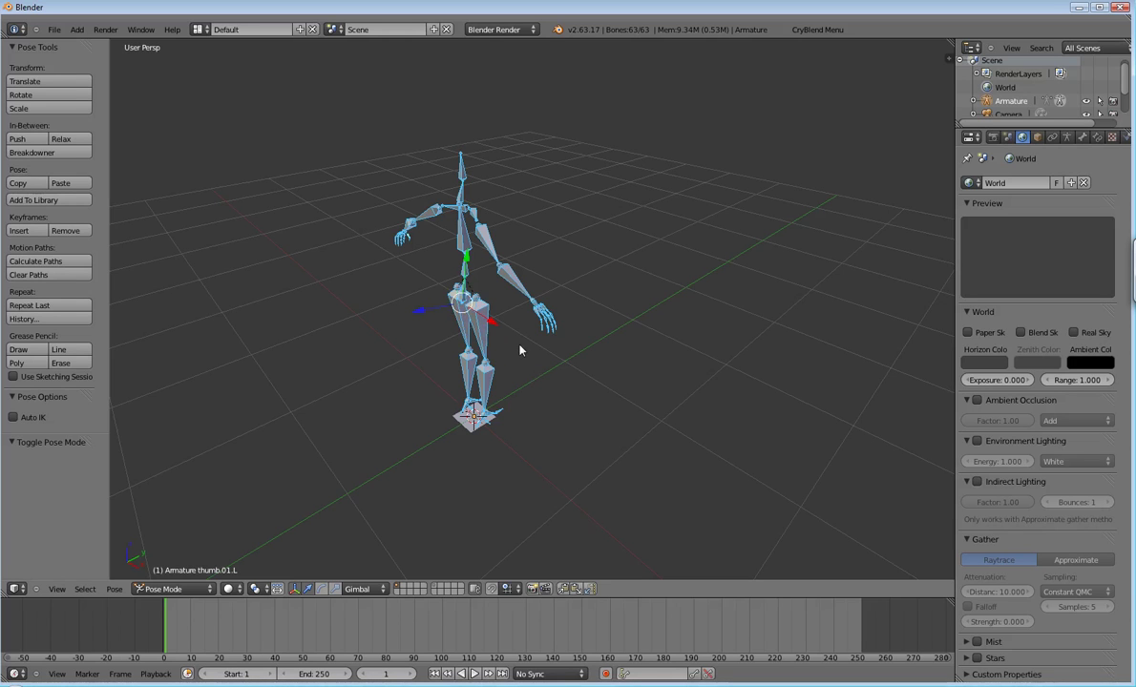
pyautogui.moveTo(519, 350); pyautogui.dragTo(480, 367, button='middle')
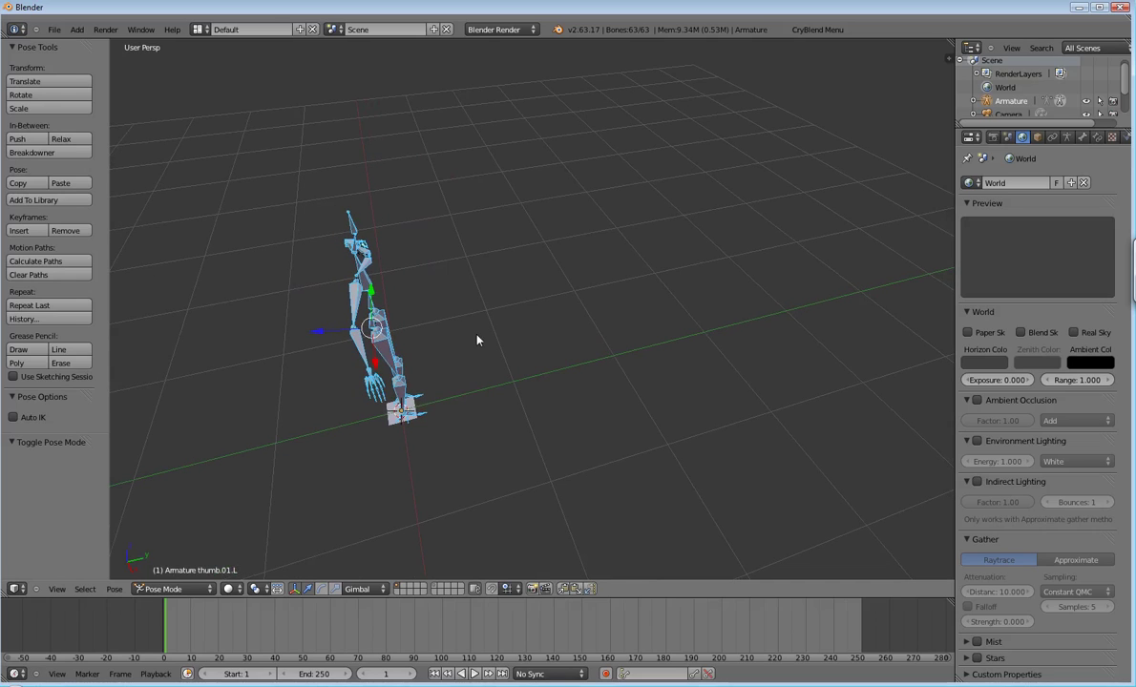
pyautogui.moveTo(477, 340); pyautogui.dragTo(502, 330, button='middle')
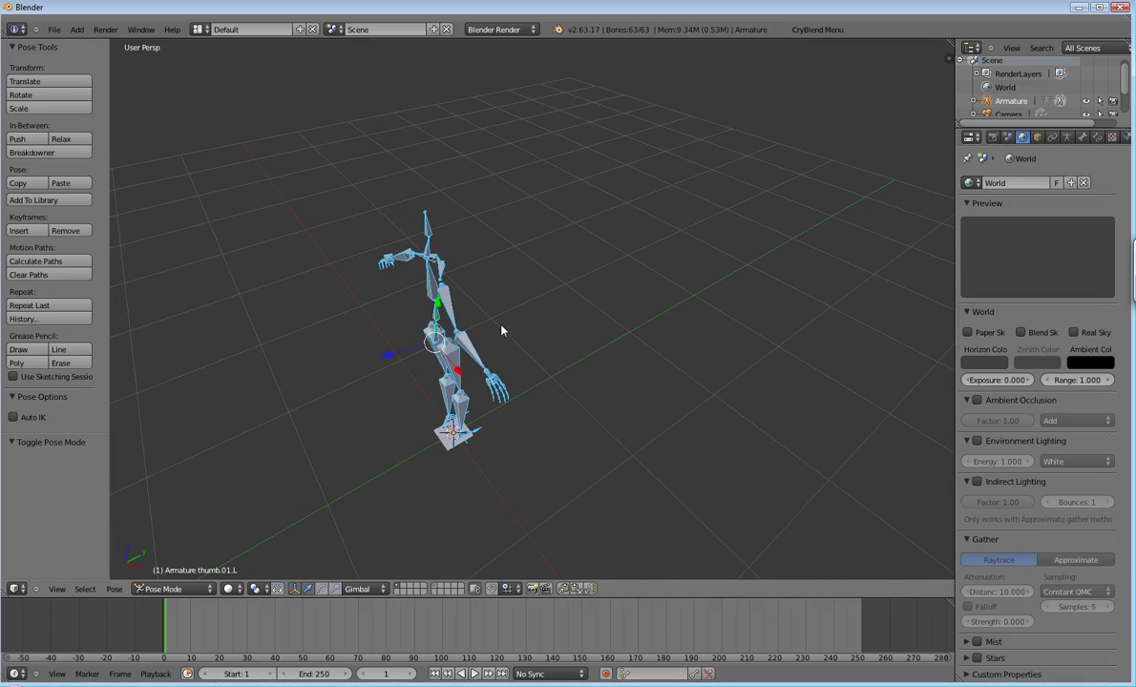
pyautogui.rightClick(503, 329)
pyautogui.moveTo(502, 331); pyautogui.dragTo(511, 325, button='middle')
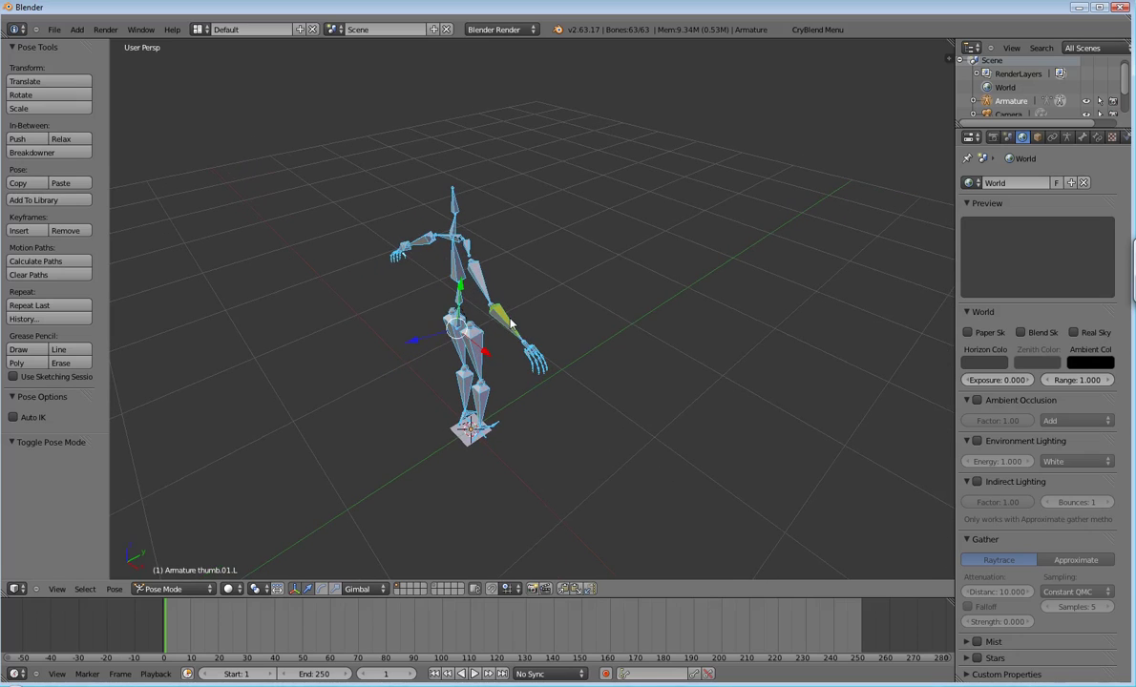
pyautogui.rightClick(482, 284)
pyautogui.keyDown('shift'); pyautogui.rightClick(468, 293); pyautogui.keyUp('shift')
pyautogui.rightClick(491, 307)
pyautogui.moveTo(490, 308); pyautogui.dragTo(534, 303, button='middle')
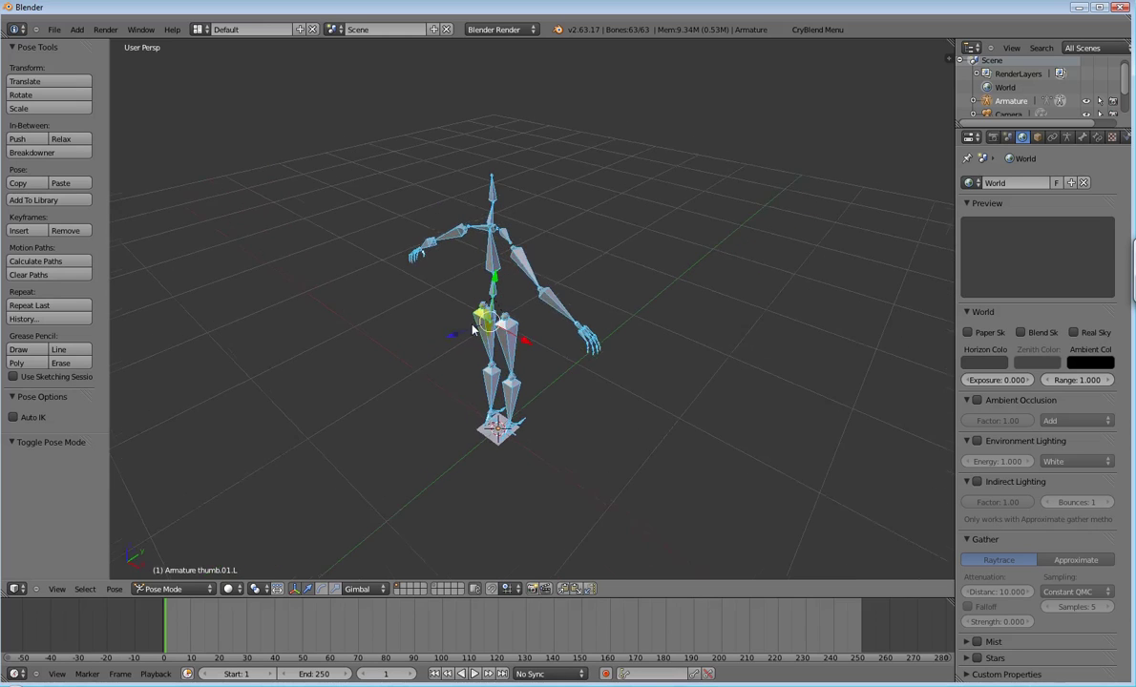
pyautogui.rightClick(506, 248)
pyautogui.rightClick(507, 317)
pyautogui.rightClick(521, 386)
pyautogui.rightClick(531, 279)
pyautogui.rightClick(516, 307)
pyautogui.rightClick(573, 321)
pyautogui.rightClick(514, 274)
pyautogui.moveTo(514, 274); pyautogui.dragTo(540, 330, button='middle')
pyautogui.rightClick(544, 344)
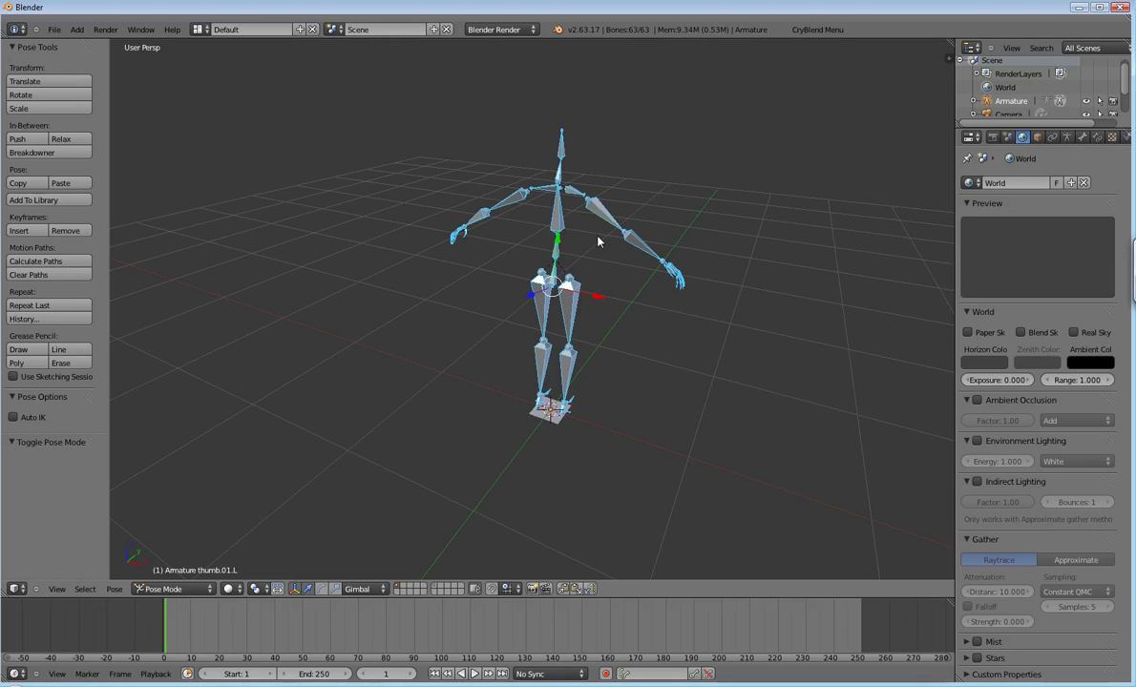
pyautogui.moveTo(601, 243); pyautogui.dragTo(598, 325, button='middle')
pyautogui.scroll(5, 600, 325)
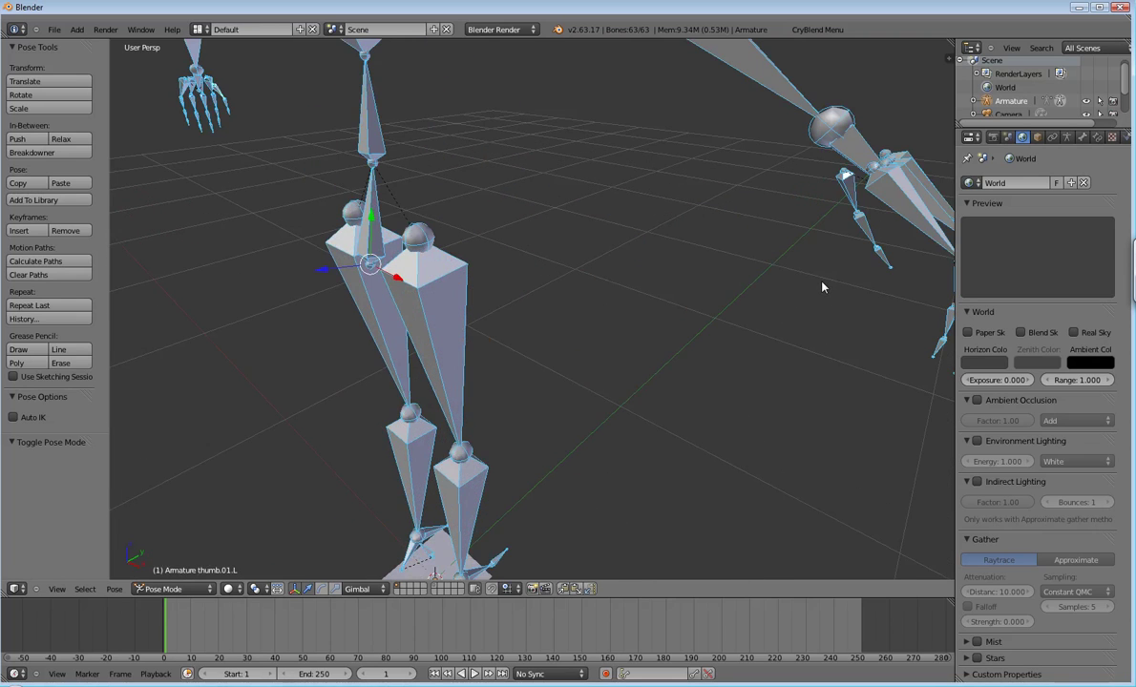
pyautogui.moveTo(823, 286); pyautogui.dragTo(818, 291, button='middle')
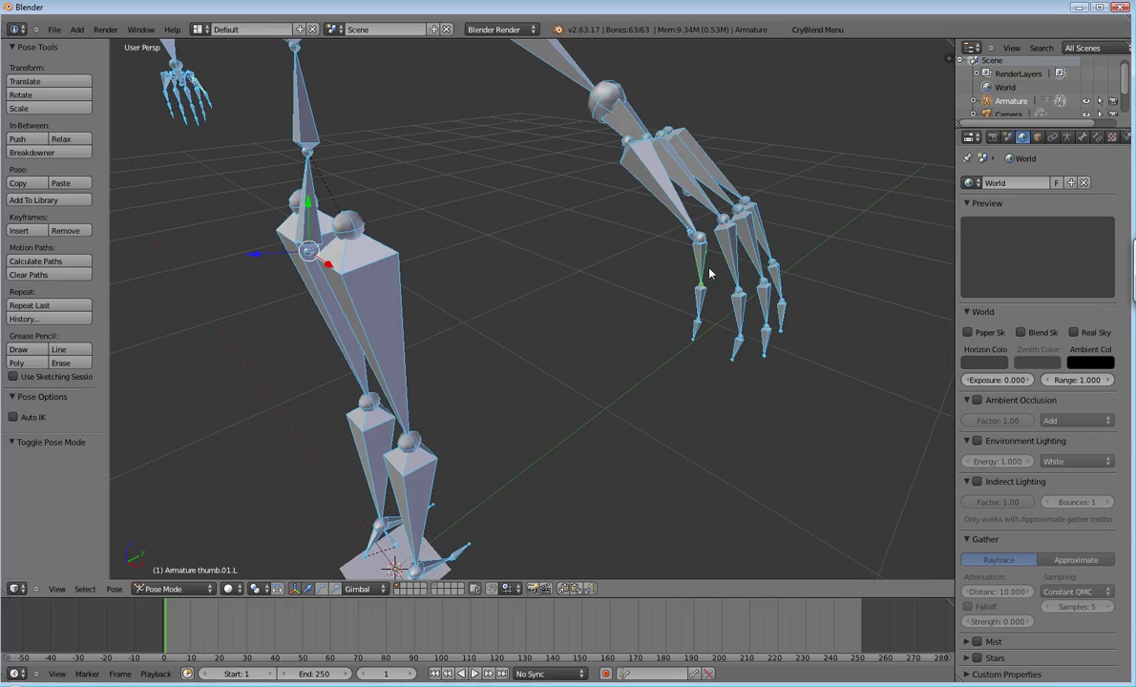
pyautogui.scroll(-6, 710, 272)
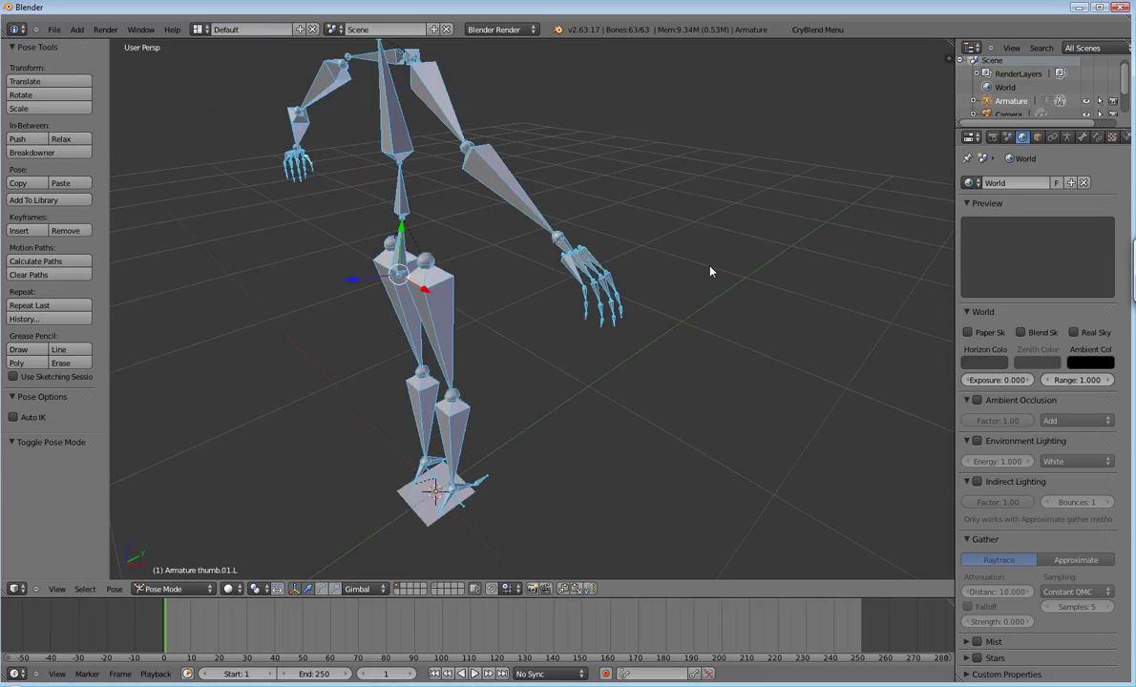
pyautogui.moveTo(574, 333); pyautogui.dragTo(572, 334, button='middle')
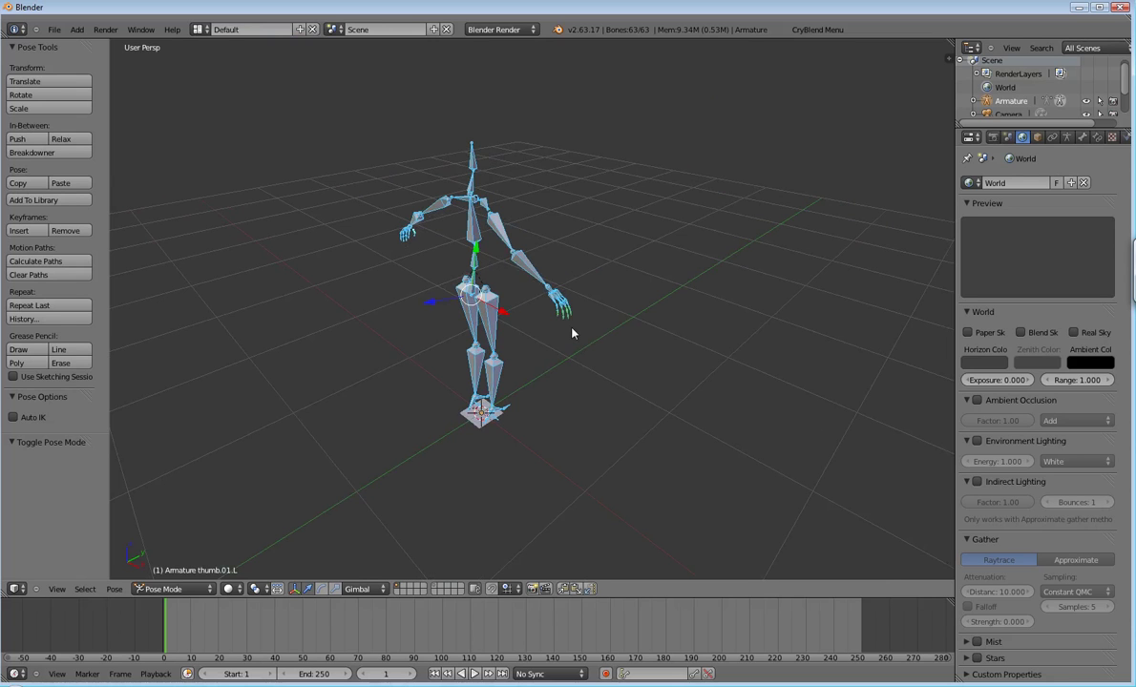
pyautogui.moveTo(573, 333); pyautogui.dragTo(578, 304, button='middle')
pyautogui.click(177, 589)
pyautogui.click(180, 576)
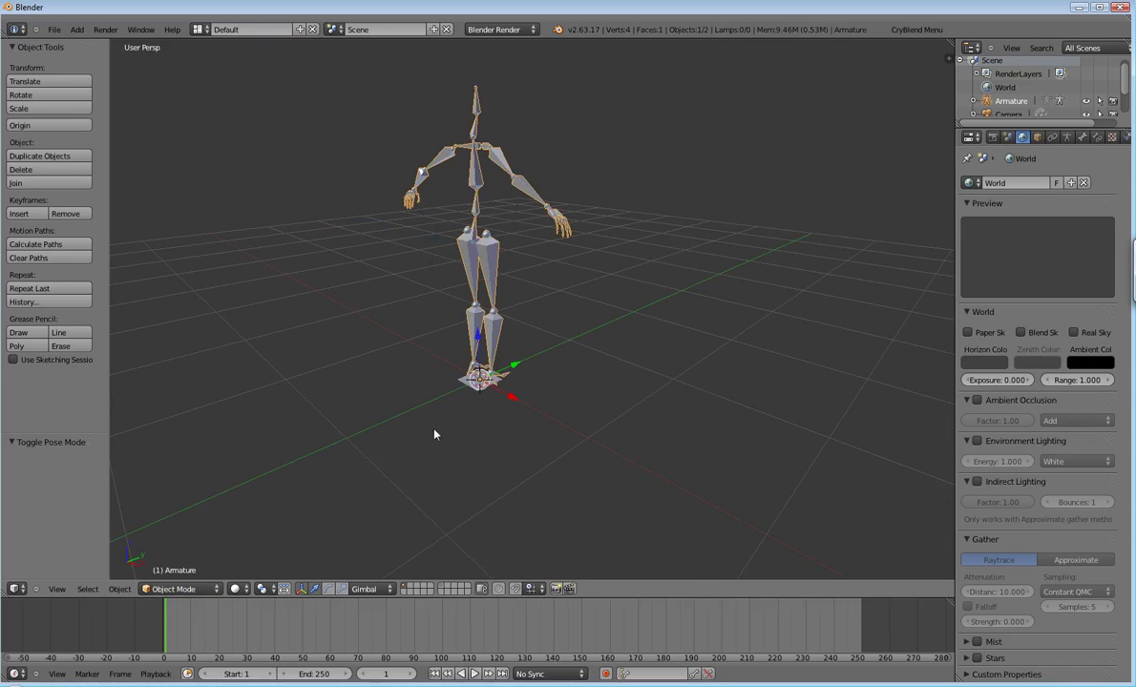
# Step: Parent the root plane to the armature using Armature Deform With Automatic Weights
pyautogui.rightClick(477, 382)
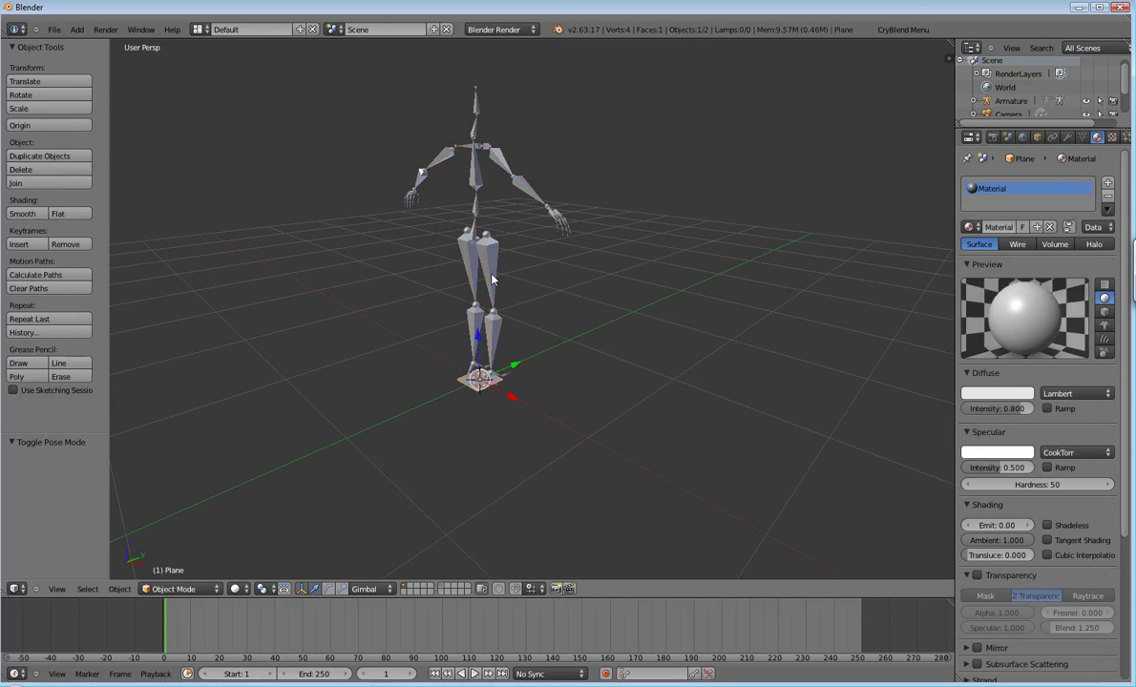
pyautogui.keyDown('shift'); pyautogui.rightClick(492, 278); pyautogui.keyUp('shift')
pyautogui.hotkey('ctrl', 'p')
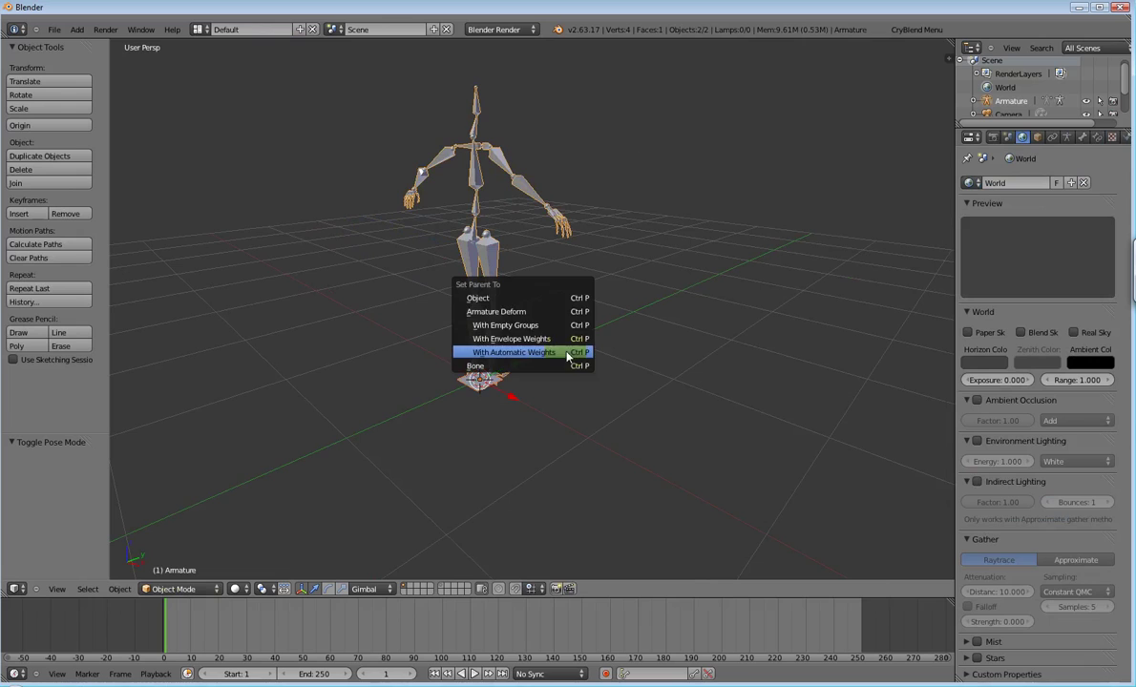
pyautogui.click(514, 353)
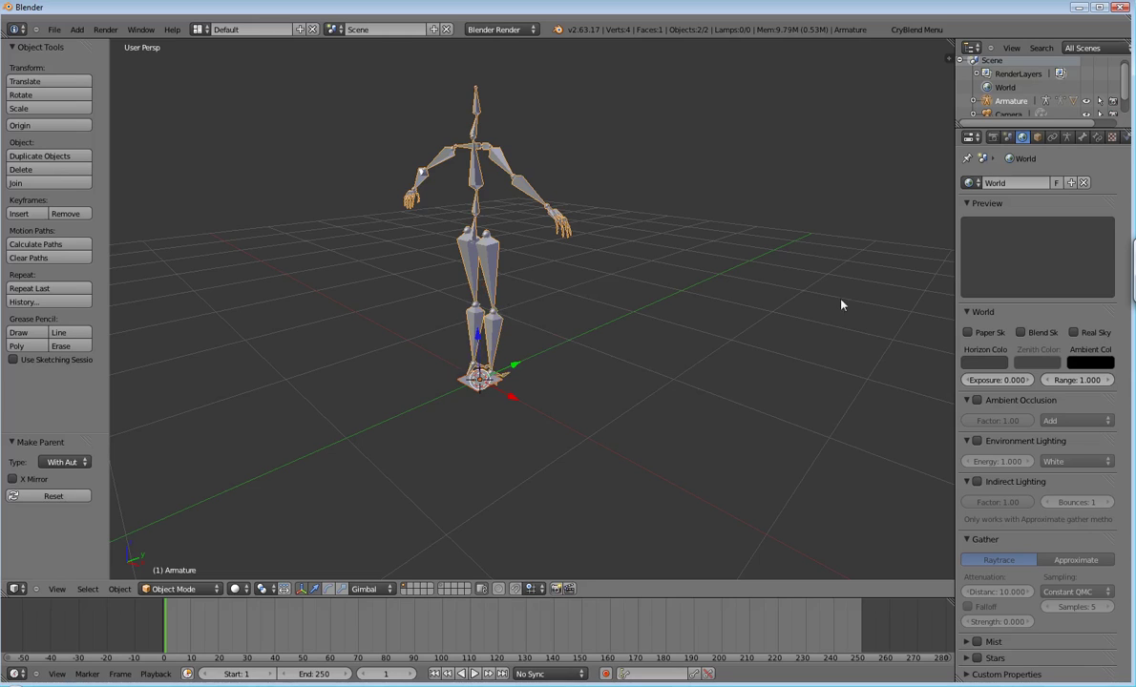
# Step: Delete every vertex group of the root plane except hips, starting from heel.02.R at the end of the list
pyautogui.rightClick(477, 382)
pyautogui.rightClick(477, 381)
pyautogui.click(1097, 136)
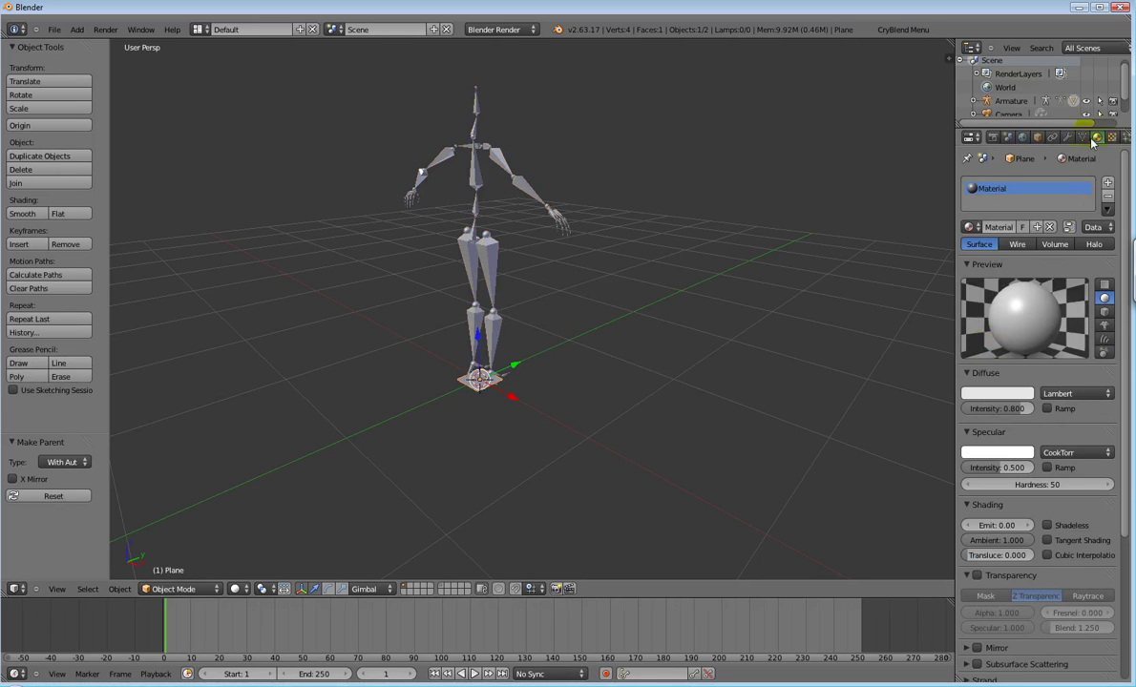
pyautogui.click(1081, 136)
pyautogui.moveTo(1085, 305); pyautogui.dragTo(1089, 361)
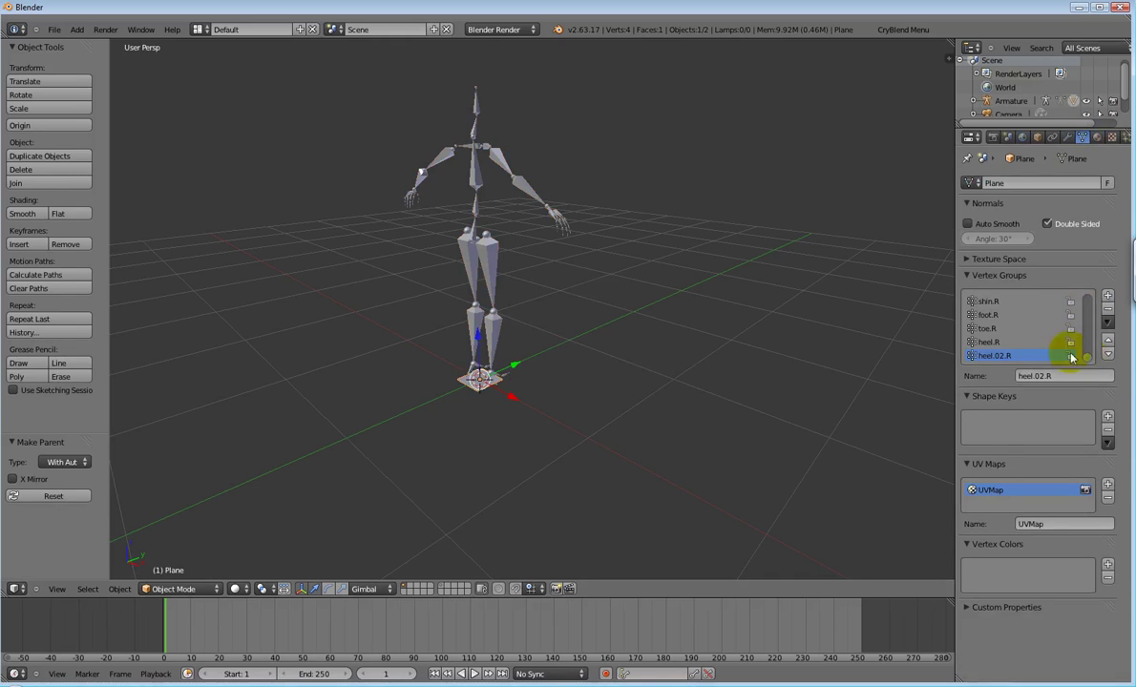
pyautogui.click(1108, 308)
pyautogui.click(1108, 308)
pyautogui.click(1108, 309)
pyautogui.click(1107, 309)
pyautogui.click(1108, 308)
pyautogui.click(1108, 308)
pyautogui.click(1108, 308)
pyautogui.click(1108, 309)
pyautogui.click(1108, 308)
pyautogui.click(1108, 308)
pyautogui.click(1108, 308)
pyautogui.click(1109, 308)
pyautogui.click(1108, 308)
pyautogui.click(1108, 308)
pyautogui.click(1108, 308)
pyautogui.click(1108, 309)
pyautogui.click(1109, 309)
pyautogui.click(1108, 308)
pyautogui.click(1109, 308)
pyautogui.click(1108, 309)
pyautogui.click(1108, 308)
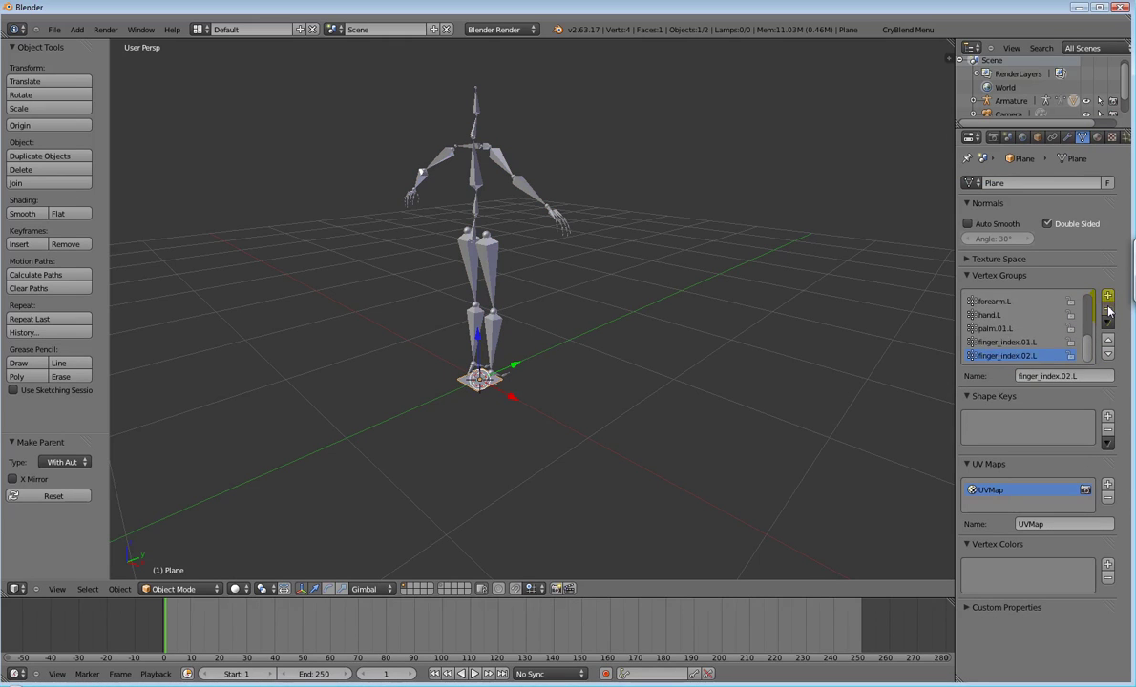
pyautogui.click(1108, 309)
pyautogui.click(1108, 308)
pyautogui.click(1109, 309)
pyautogui.click(1109, 308)
pyautogui.click(1108, 308)
pyautogui.click(1108, 308)
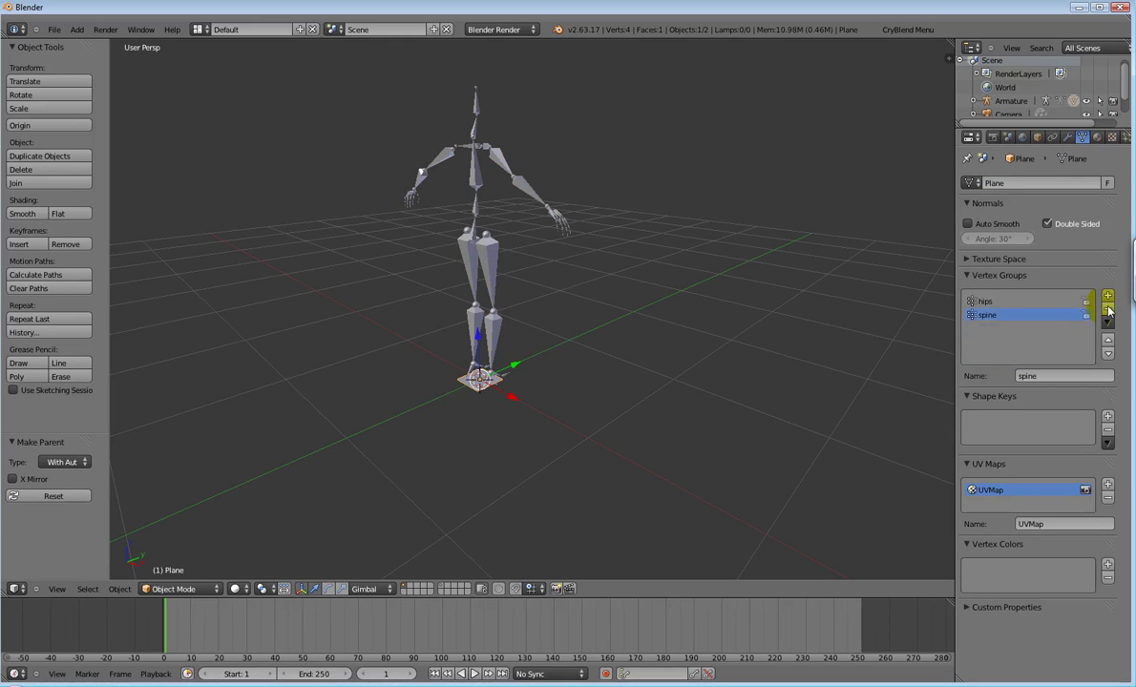
pyautogui.click(1107, 309)
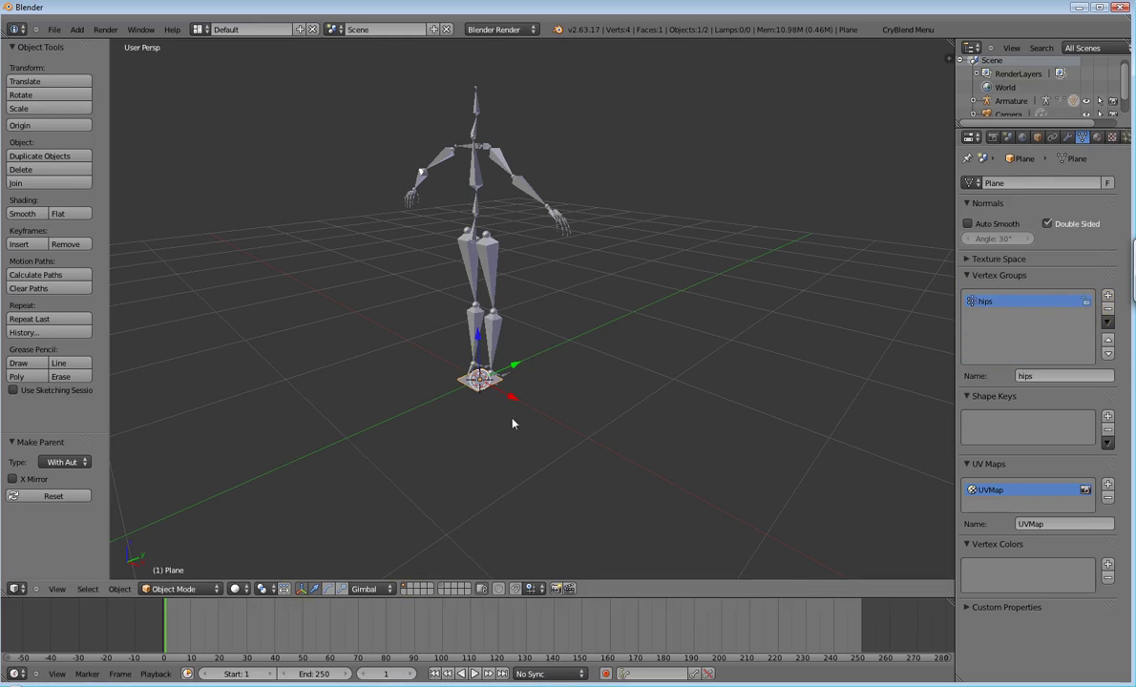
# Step: Weight-paint the whole plane for the hips group at weight 1.000 and brush strength 1.000, and return to Object Mode
pyautogui.click(200, 588)
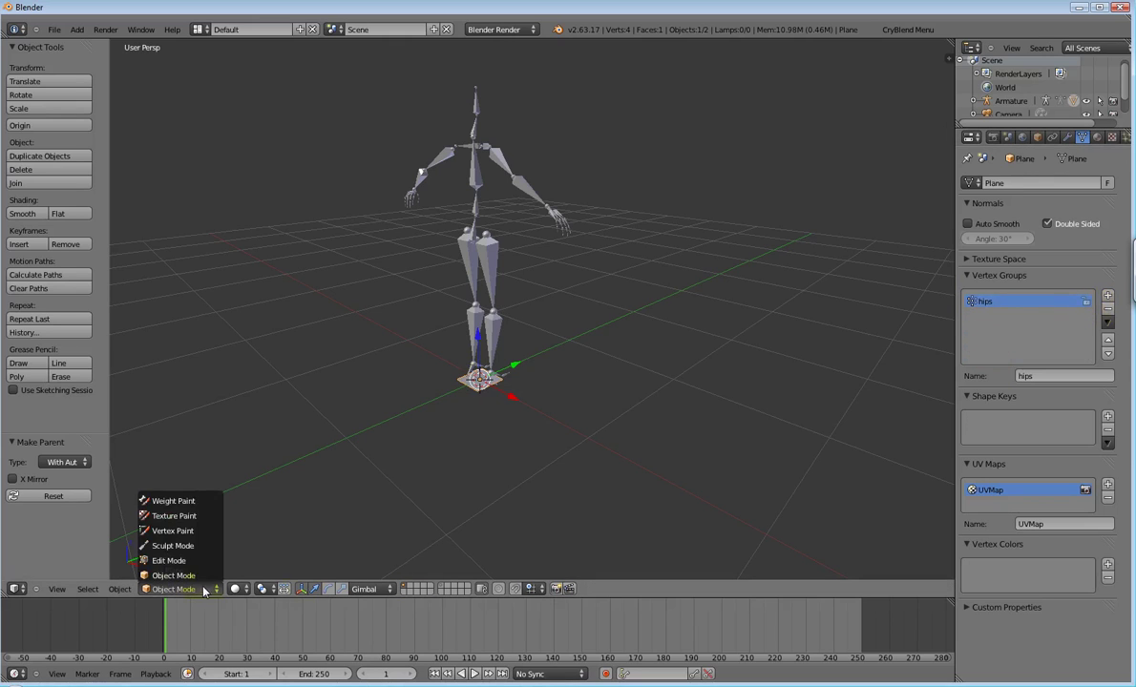
pyautogui.click(188, 504)
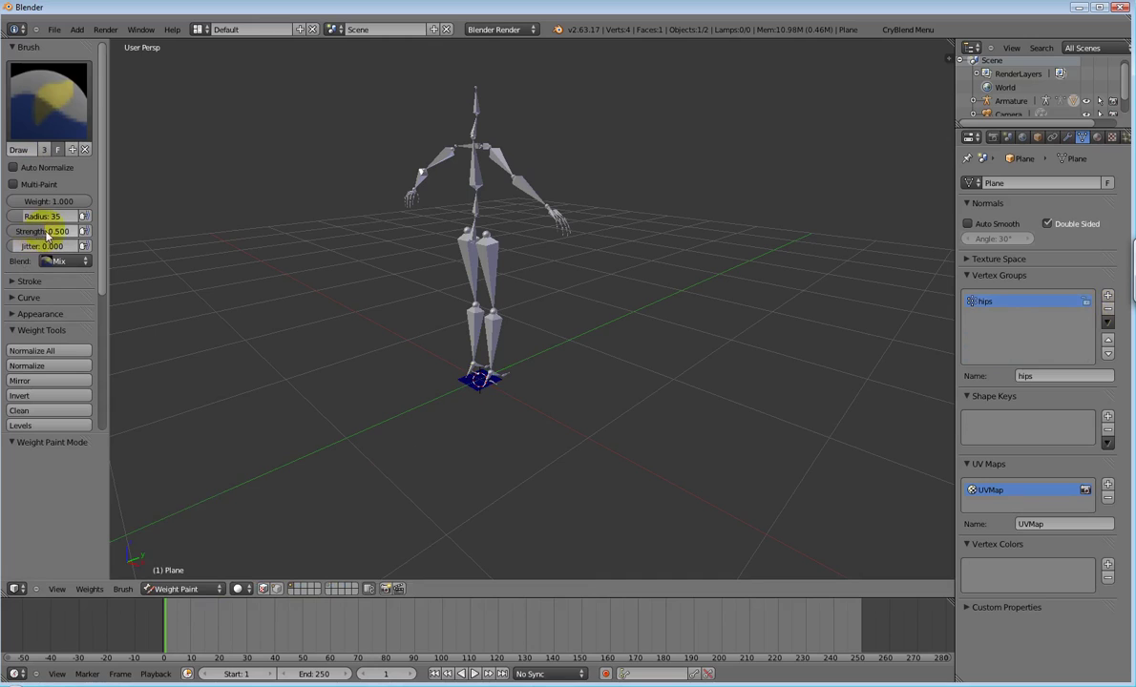
pyautogui.moveTo(45, 235); pyautogui.dragTo(95, 233)
pyautogui.moveTo(499, 394); pyautogui.dragTo(464, 378)
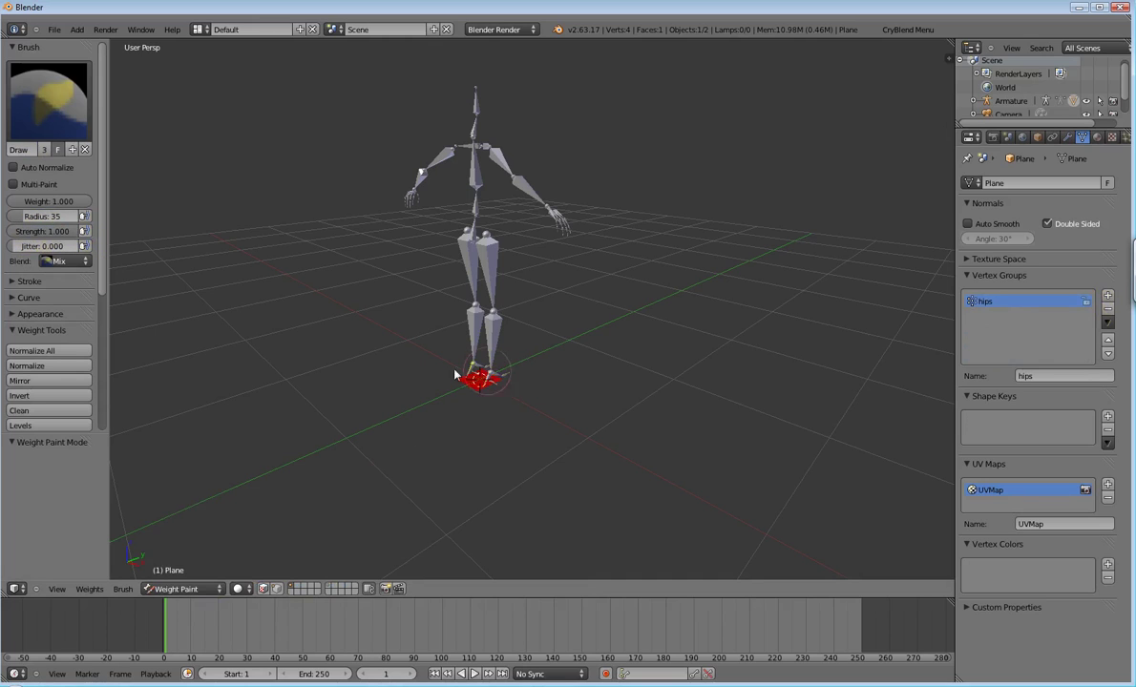
pyautogui.click(182, 588)
pyautogui.click(176, 585)
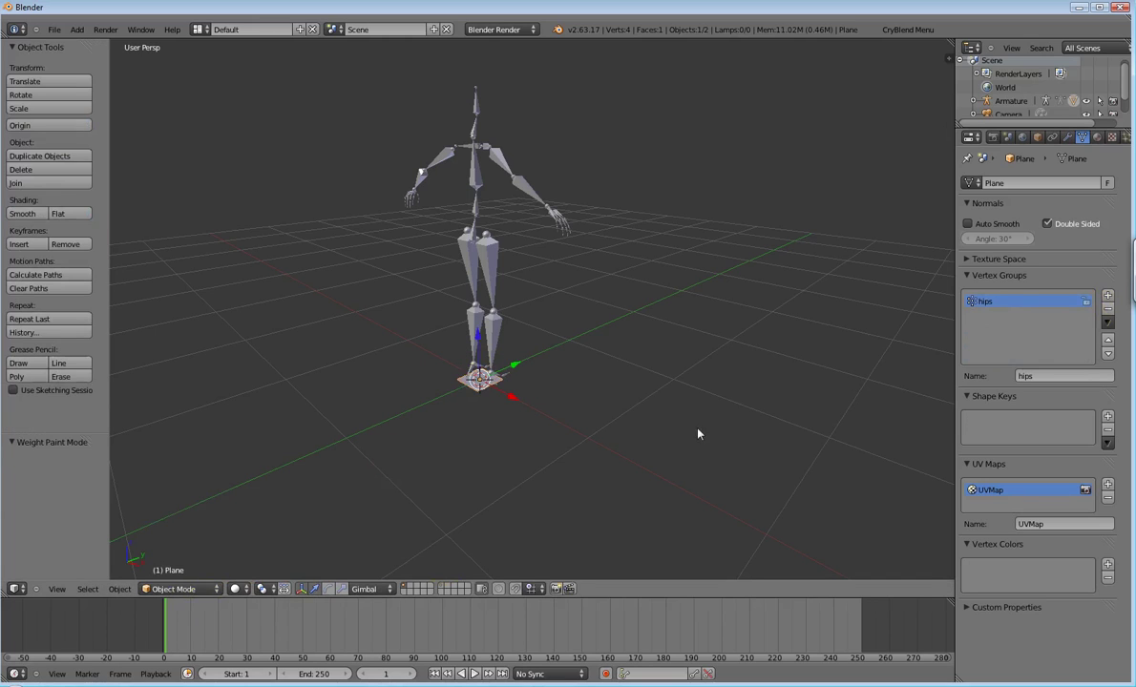
# Step: Select the armature together with the plane and add a CryExportNode named rigifyskel for them
pyautogui.moveTo(580, 379); pyautogui.dragTo(578, 386, button='middle')
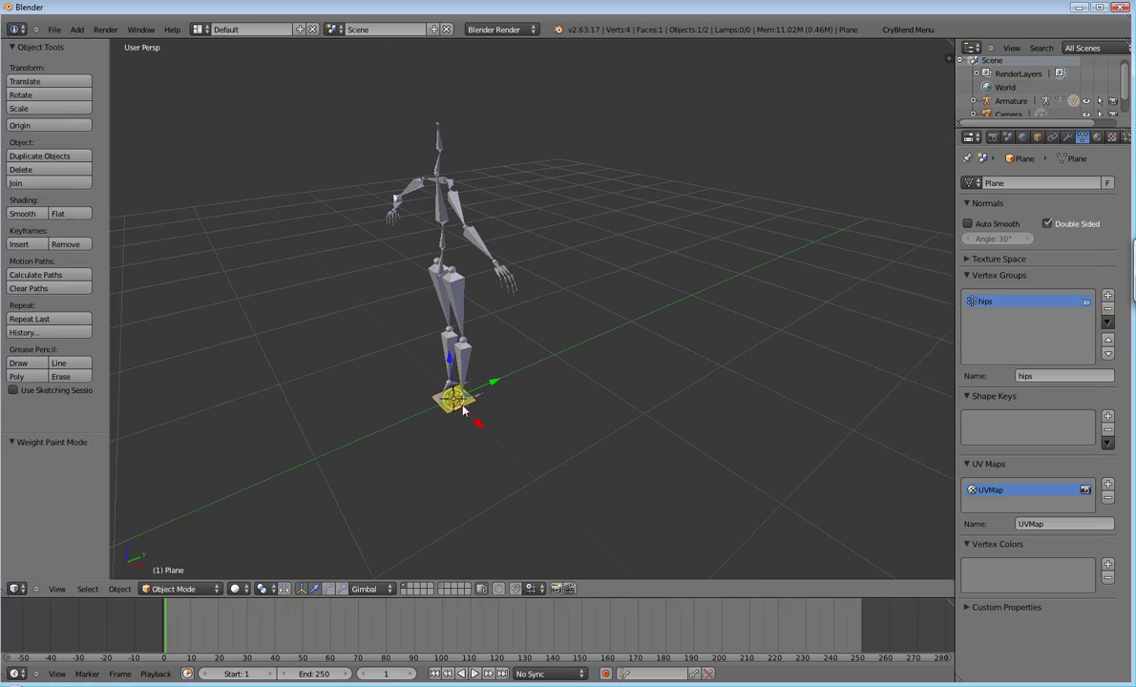
pyautogui.rightClick(458, 298)
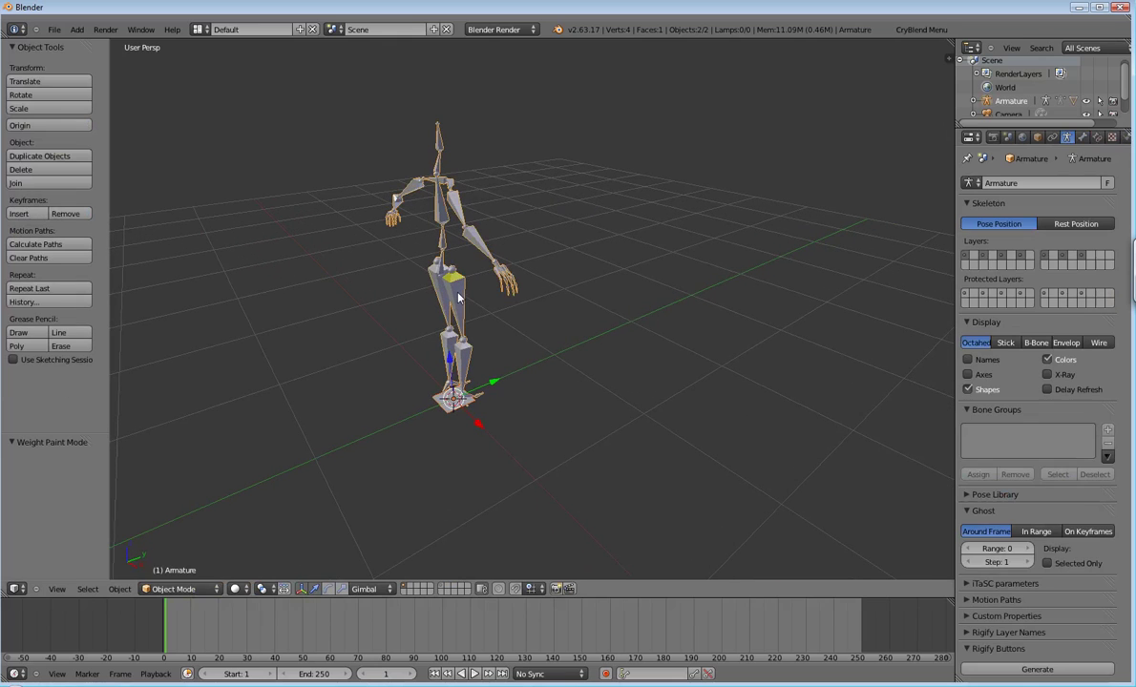
pyautogui.click(917, 36)
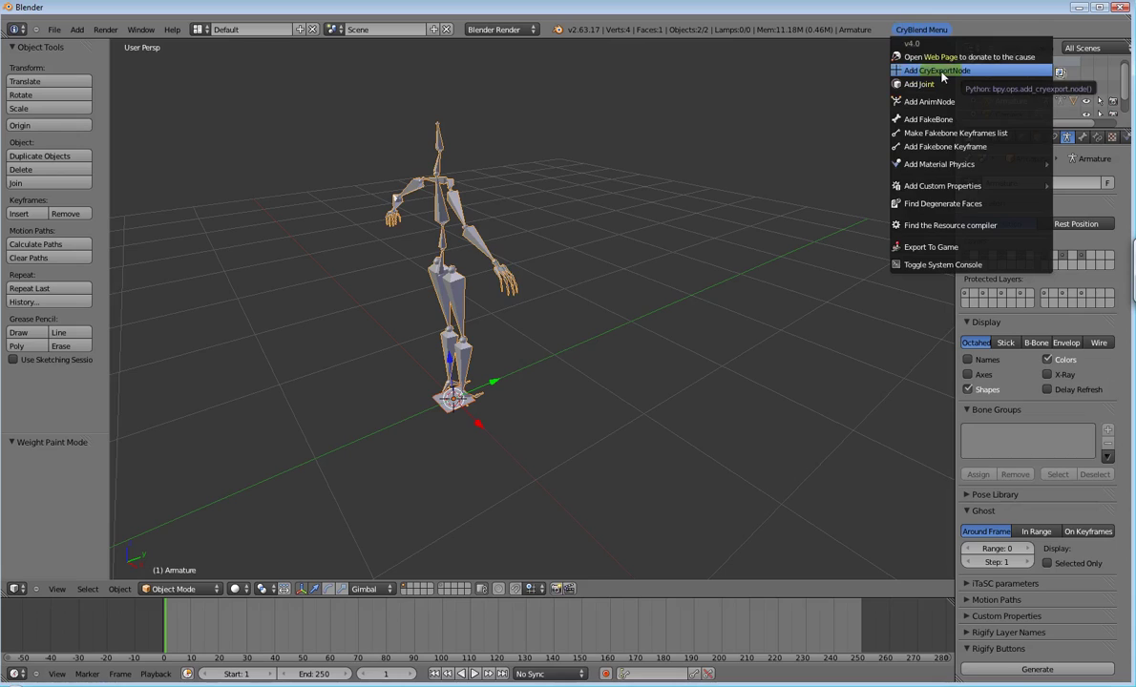
pyautogui.click(942, 74)
pyautogui.click(958, 90)
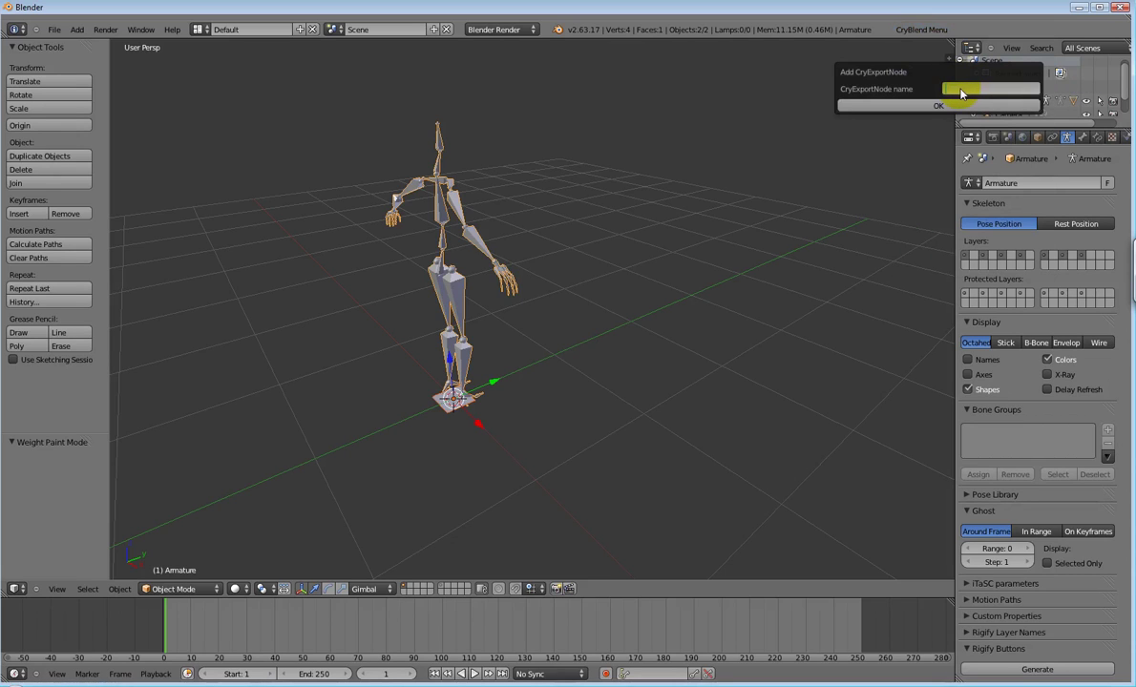
pyautogui.write('rigify_skel')
pyautogui.press('Return')
pyautogui.click(931, 106)
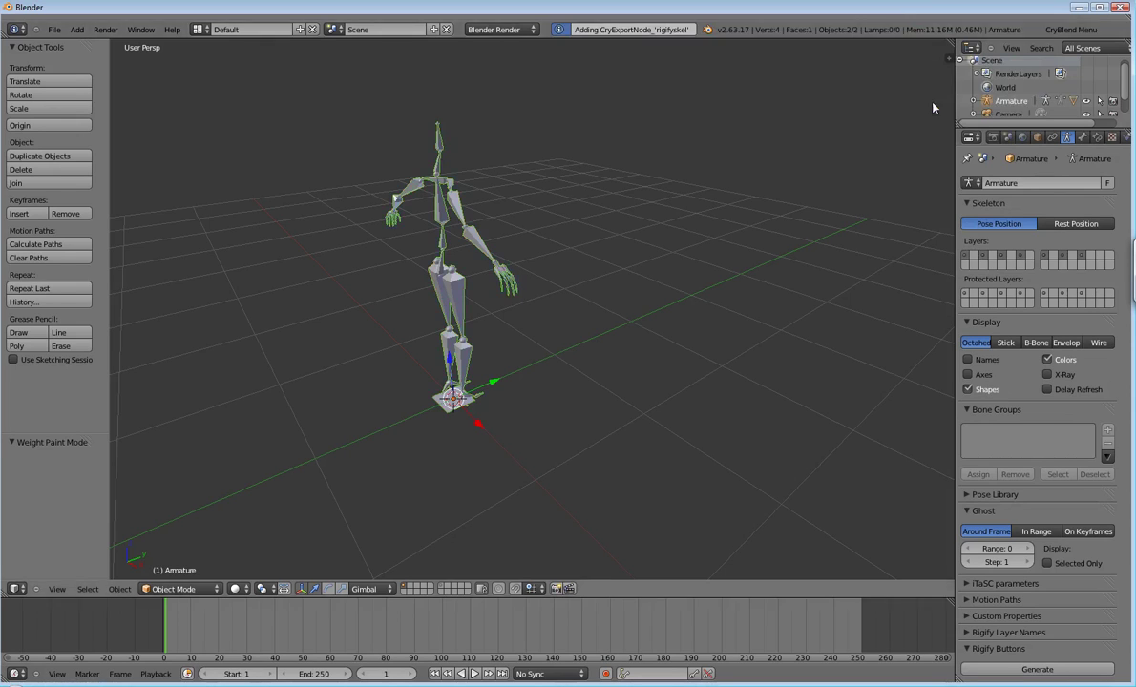
# Step: Save the scene as rigifyskel.blend in the cbav4tuts folder
pyautogui.click(54, 29)
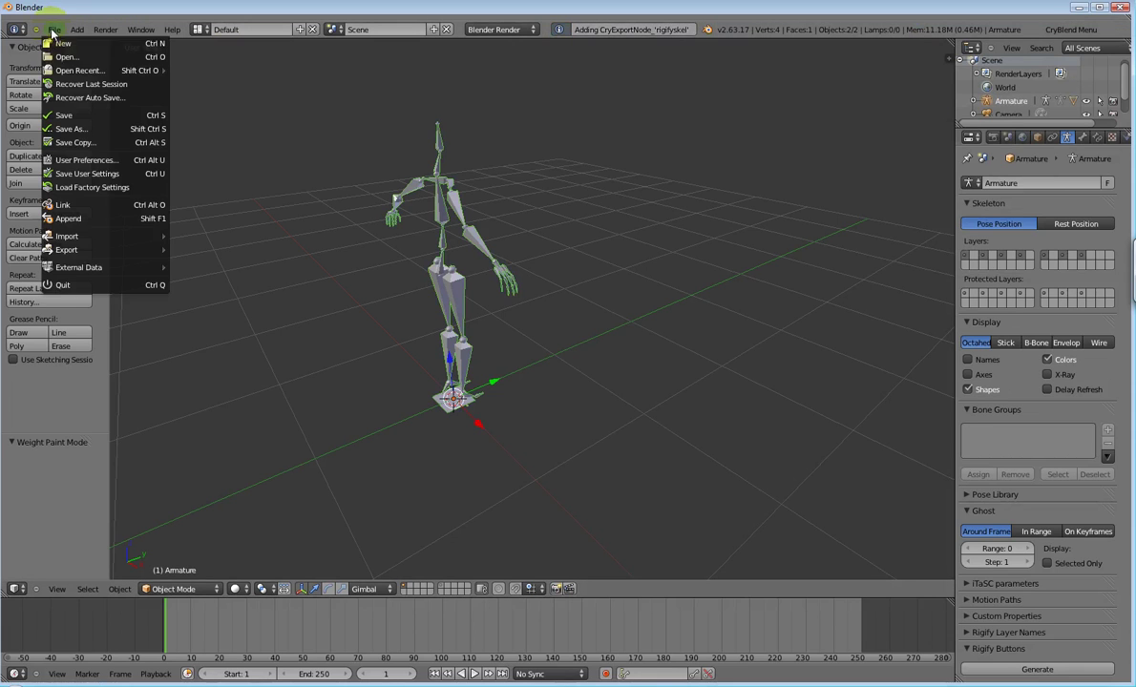
pyautogui.click(86, 119)
pyautogui.click(211, 106)
pyautogui.click(1061, 60)
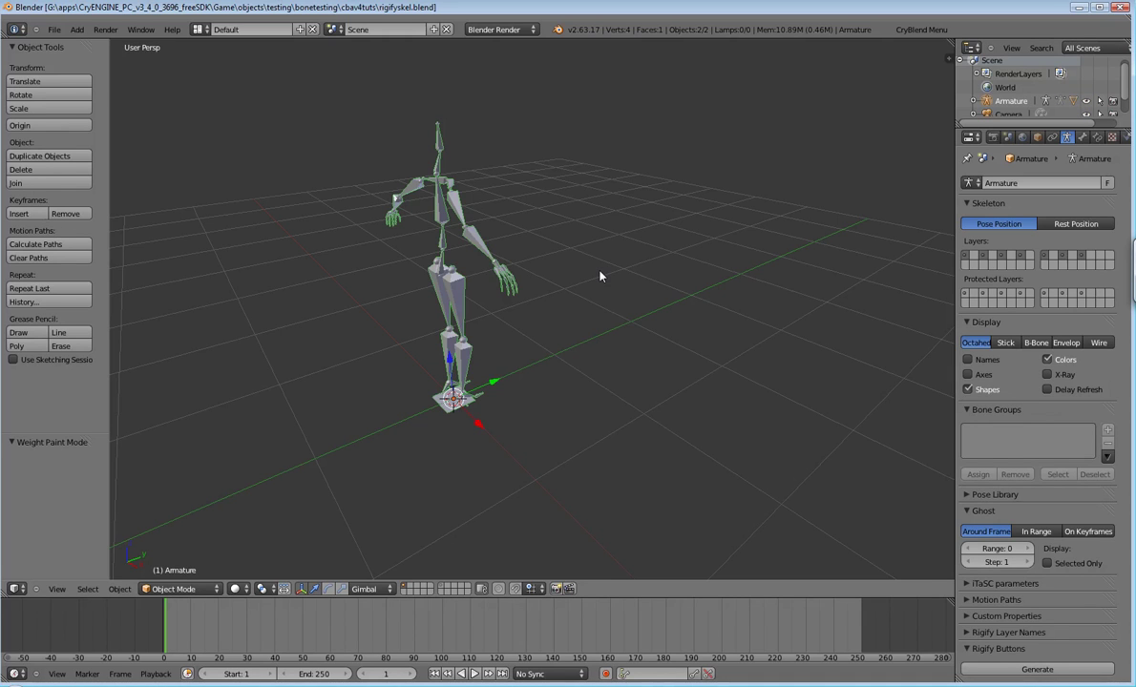
pyautogui.hotkey('ctrl', 'z')
pyautogui.moveTo(703, 307); pyautogui.dragTo(650, 313, button='middle')
pyautogui.hotkey('ctrl', 'z')
pyautogui.hotkey('ctrl', 'z')
pyautogui.hotkey('ctrl', 'z')
pyautogui.hotkey('ctrl', 'z')
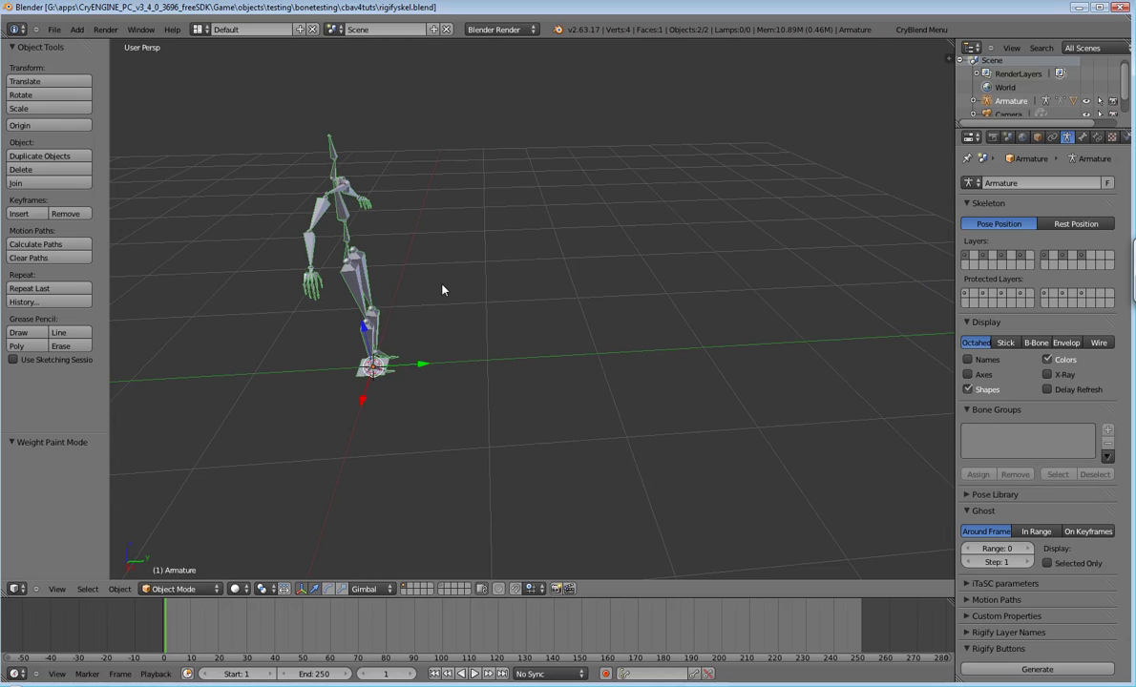
pyautogui.moveTo(444, 289); pyautogui.dragTo(486, 289, button='middle')
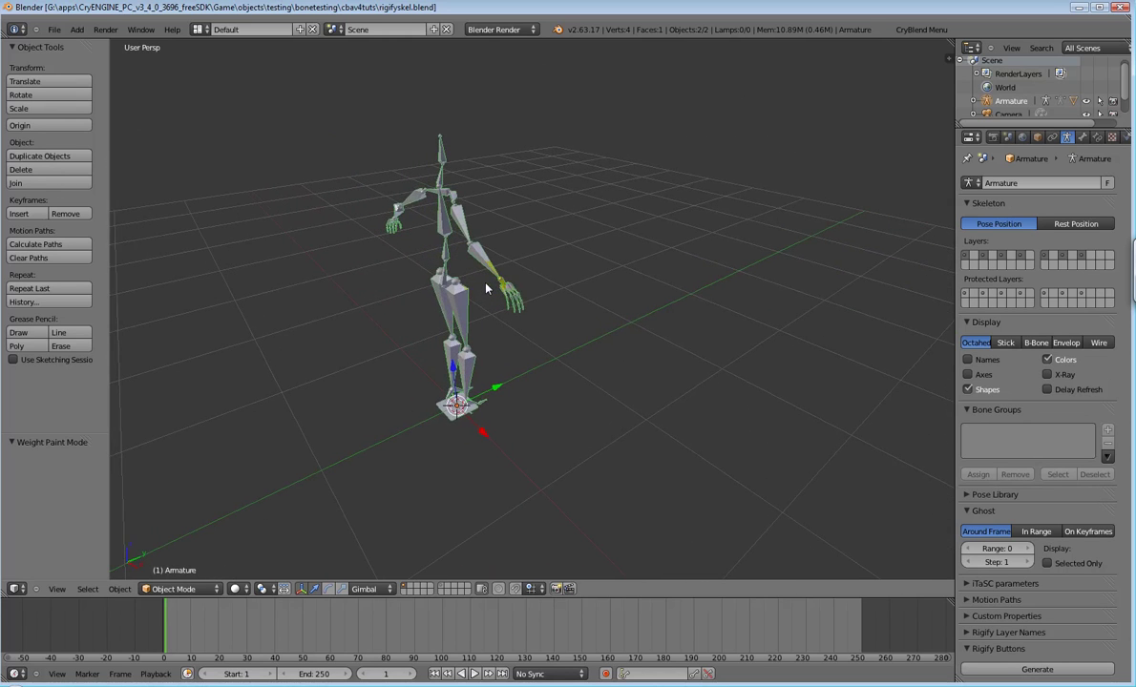
pyautogui.click(924, 29)
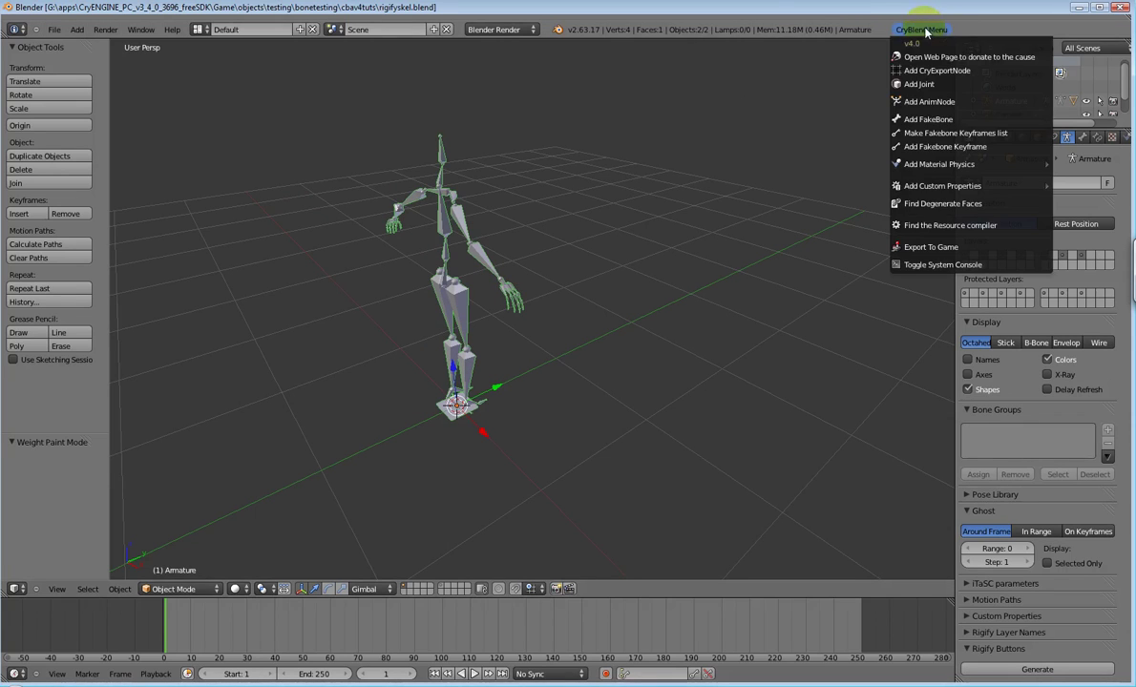
pyautogui.click(942, 141)
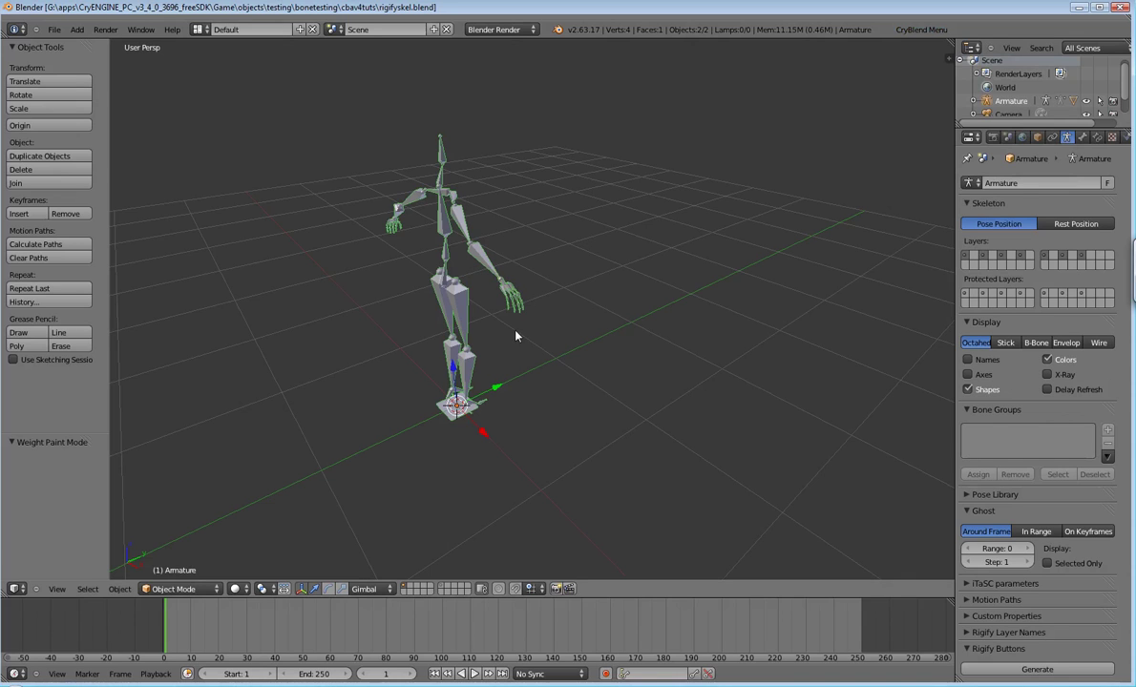
pyautogui.moveTo(515, 335); pyautogui.dragTo(585, 287, button='middle')
pyautogui.click(911, 30)
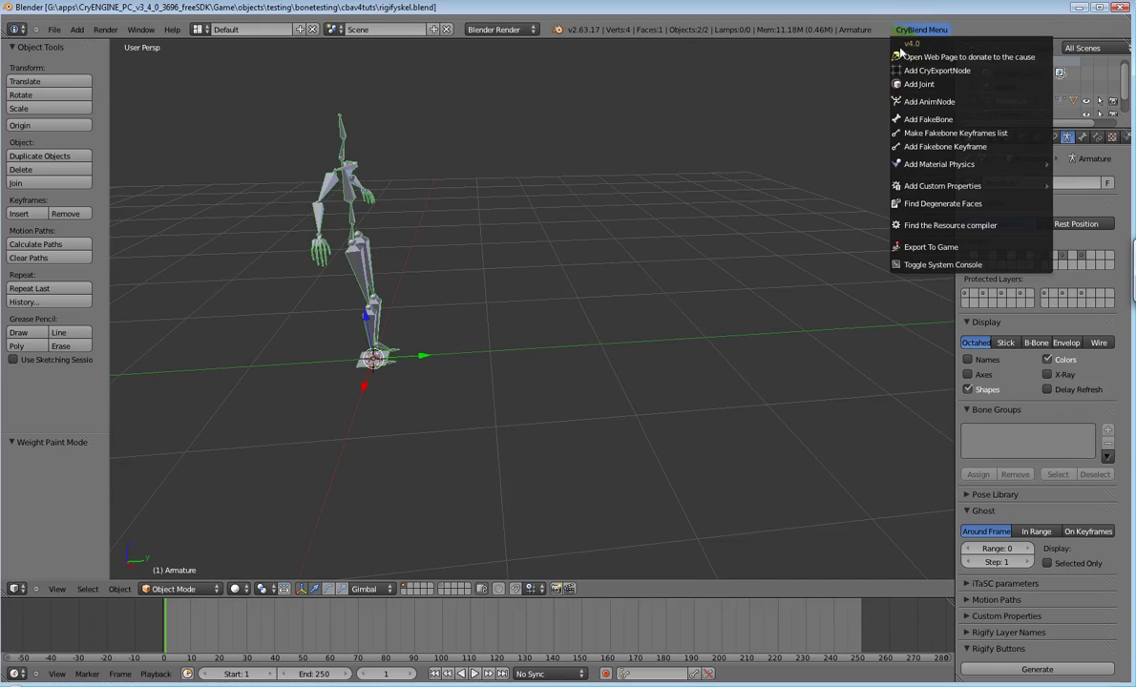
pyautogui.click(910, 122)
# Step: Add FakeBones for all bones of the armature with CryBlend
pyautogui.moveTo(517, 236); pyautogui.dragTo(559, 274, button='middle')
pyautogui.scroll(4, 499, 324)
pyautogui.scroll(2, 568, 324)
pyautogui.scroll(-2, 561, 322)
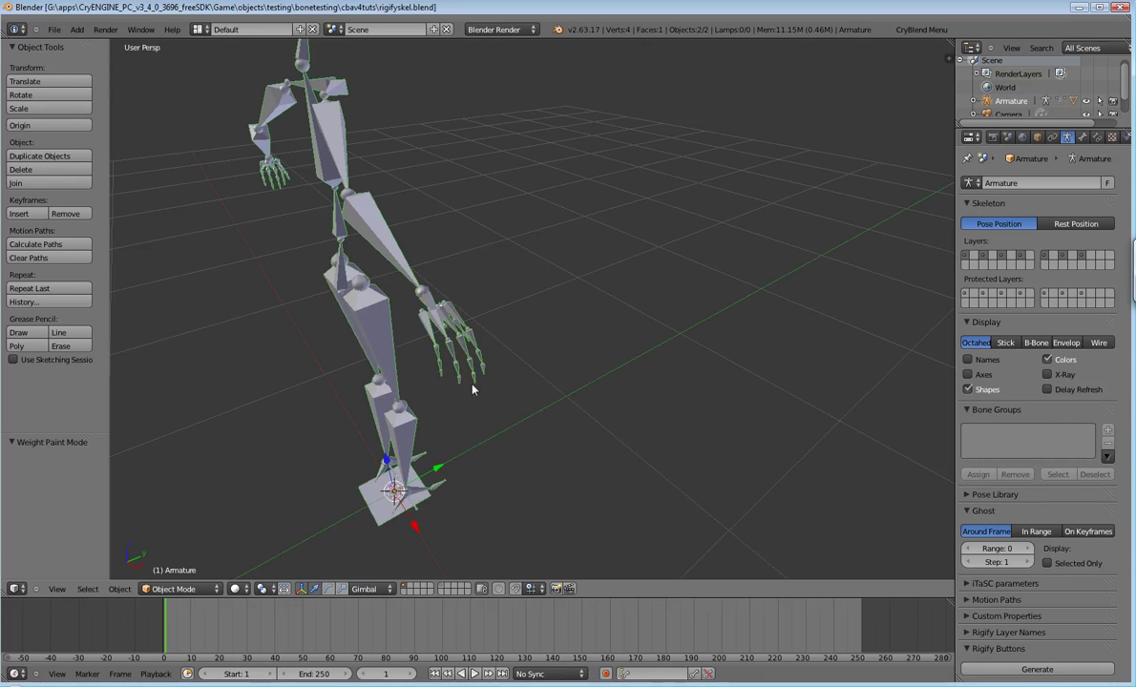
pyautogui.moveTo(472, 362)
pyautogui.mouseDown(button='middle')
pyautogui.moveTo(496, 352)
pyautogui.moveTo(490, 337)
pyautogui.moveTo(476, 334)
pyautogui.moveTo(489, 339)
pyautogui.moveTo(470, 381)
pyautogui.mouseUp(button='middle')
pyautogui.click(921, 30)
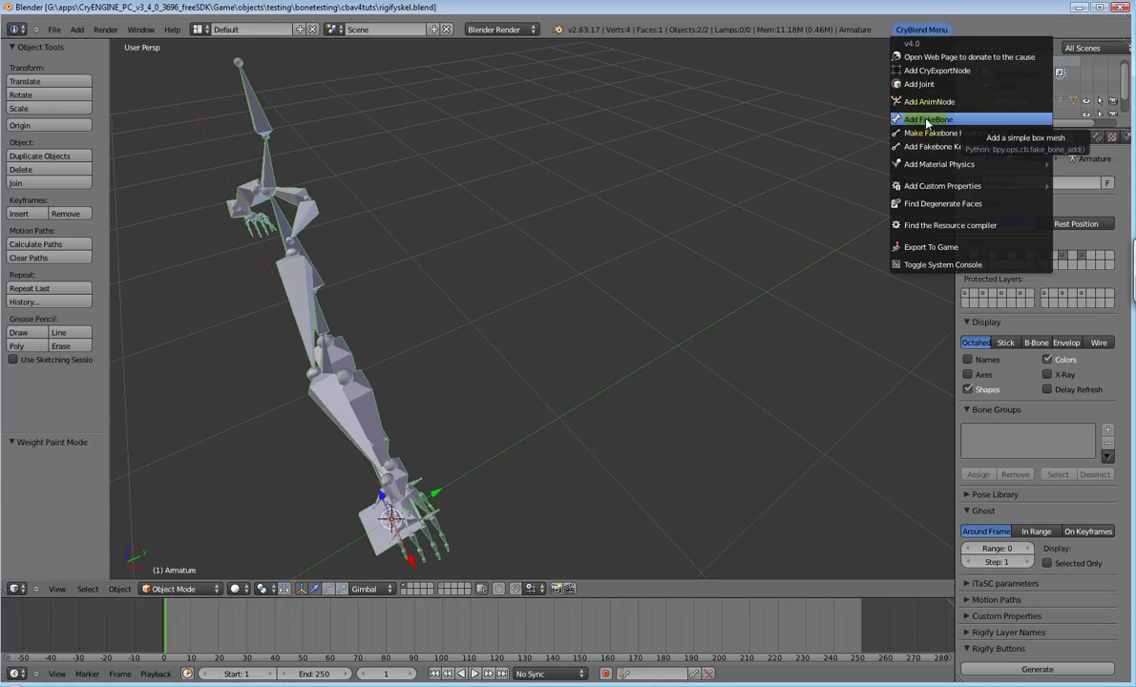
pyautogui.click(926, 122)
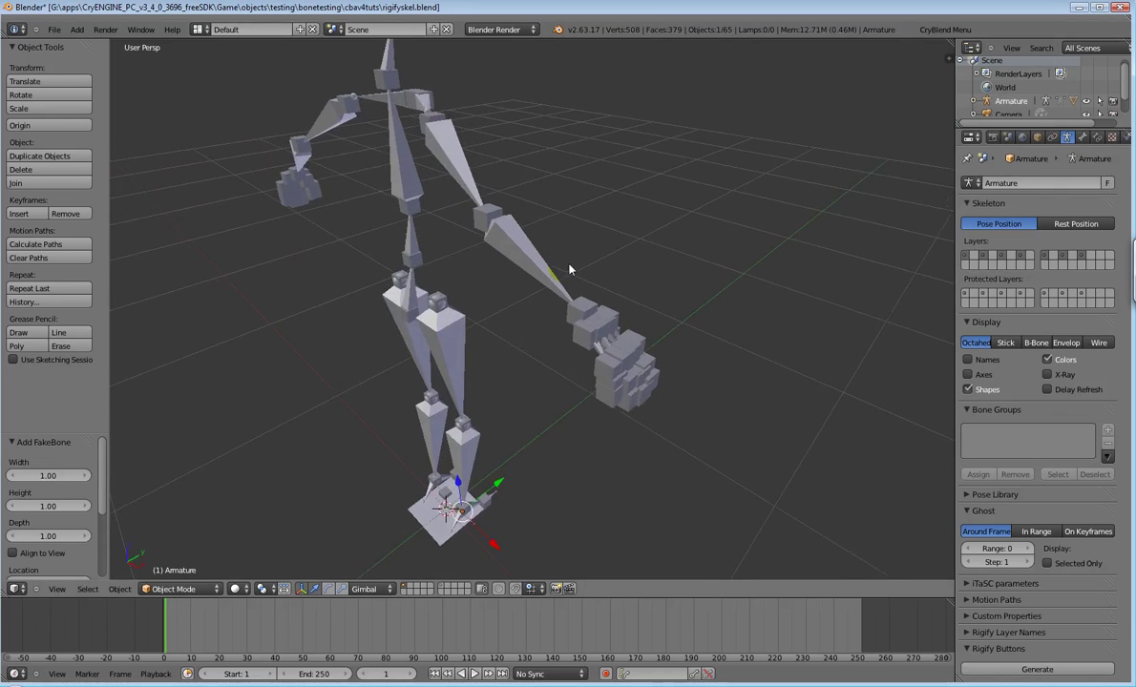
# Step: Widen the properties editor and examine the names and bone parenting of the hand.R and upper_arm.R fakebones
pyautogui.rightClick(567, 303)
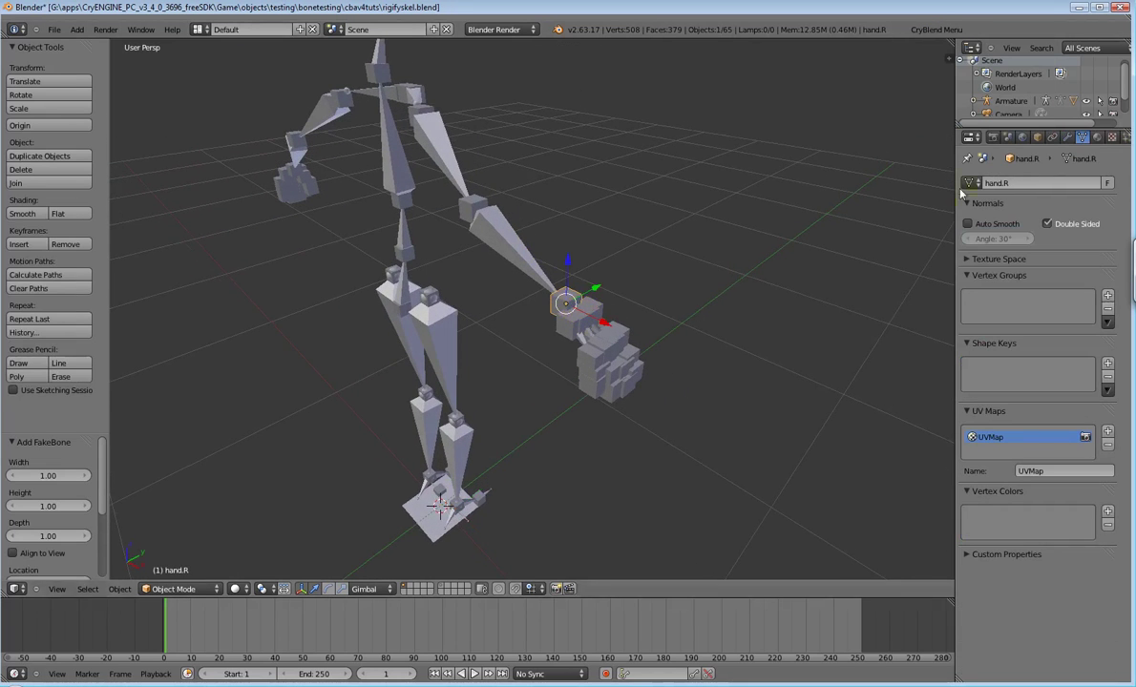
pyautogui.moveTo(958, 194); pyautogui.dragTo(836, 181)
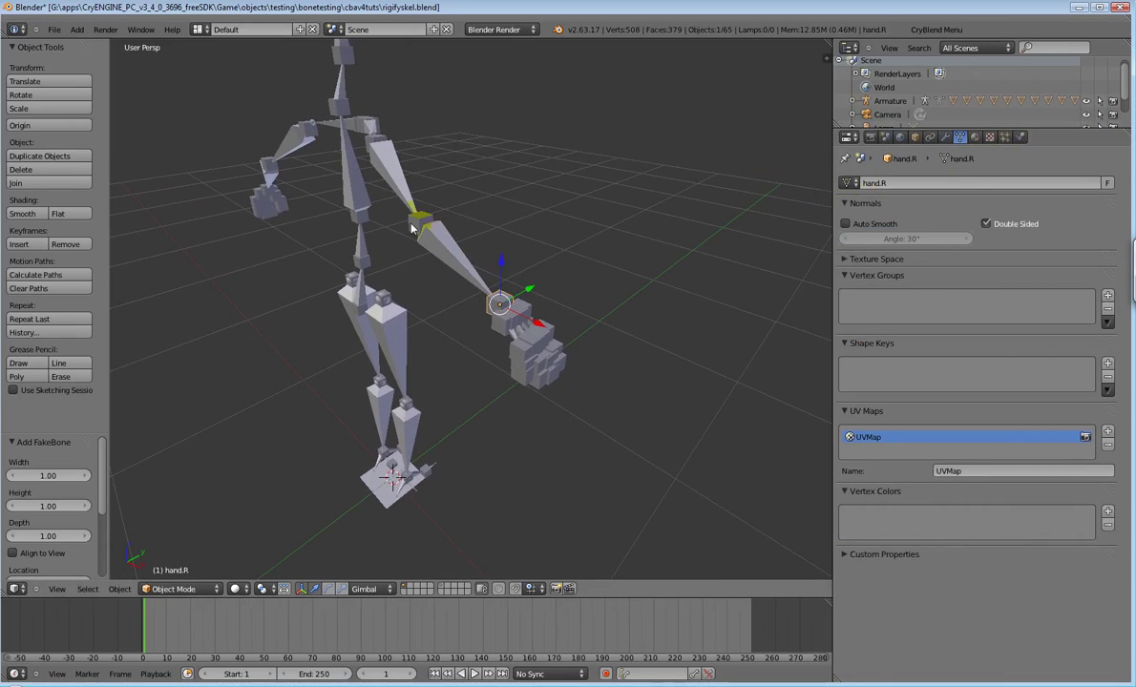
pyautogui.rightClick(391, 148)
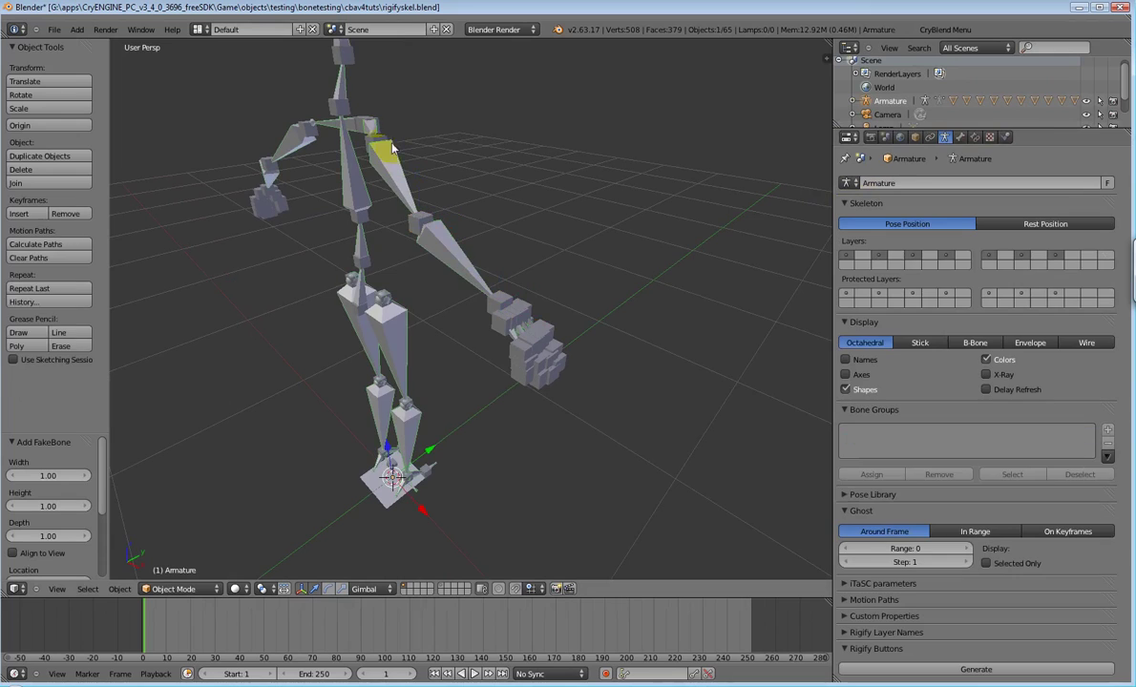
pyautogui.rightClick(373, 133)
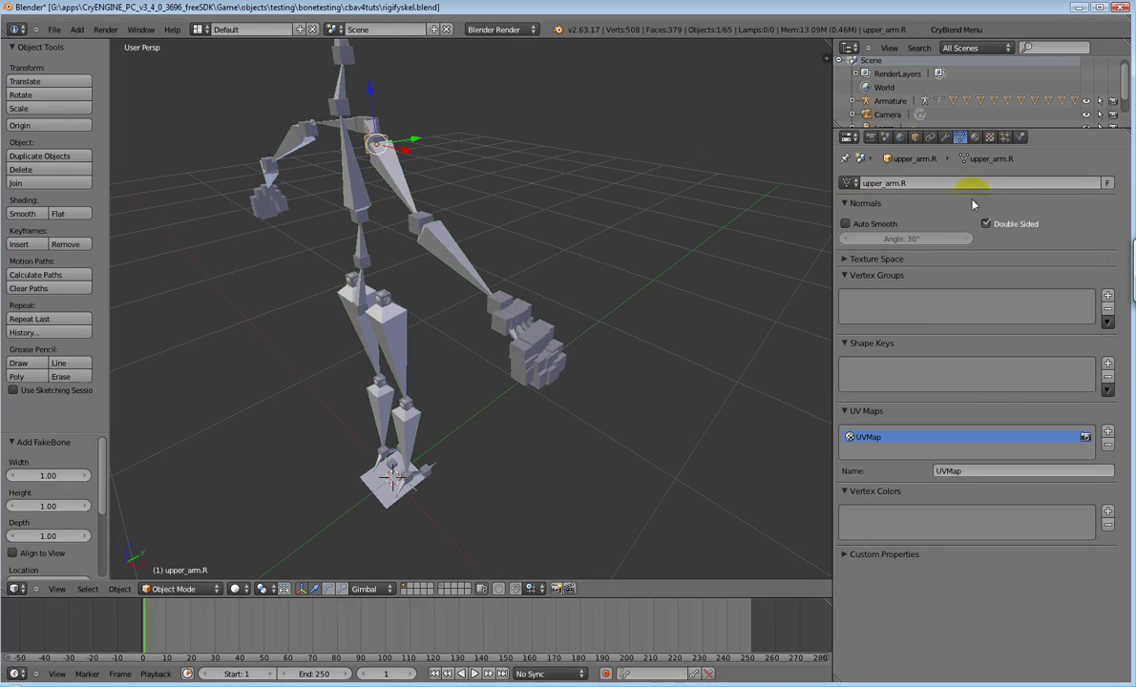
pyautogui.click(914, 137)
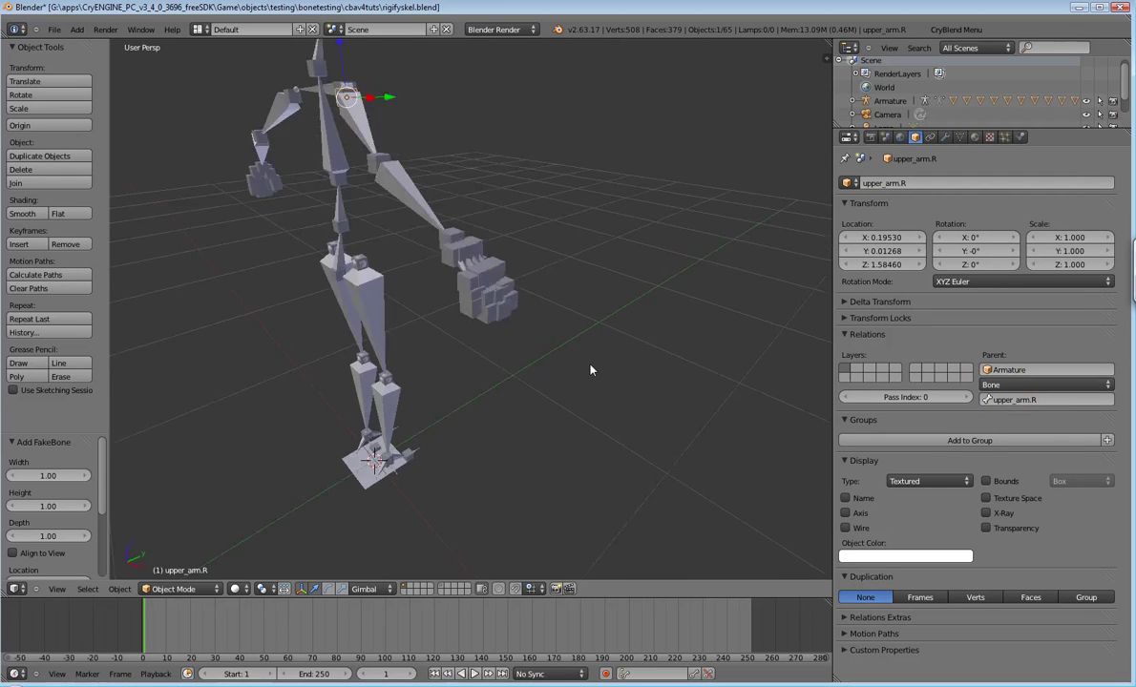
# Step: Scale the finger_pinky.01.R fakebone down to about 0.255 and apply its scale
pyautogui.rightClick(489, 263)
pyautogui.press('s')
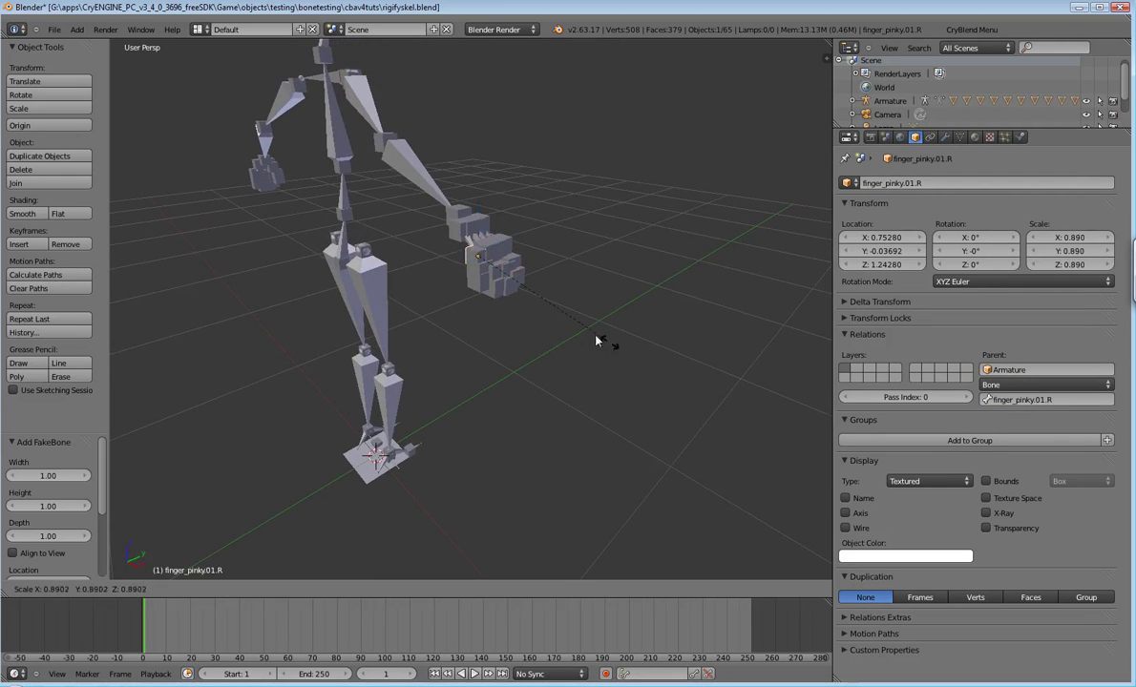
pyautogui.click(510, 291)
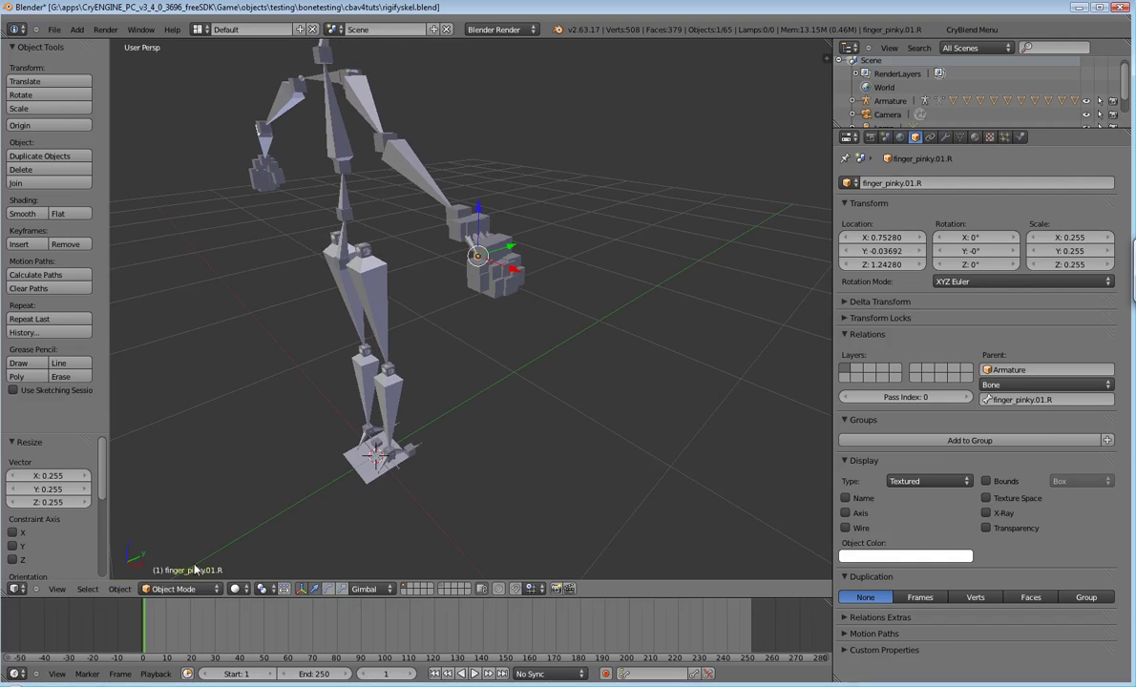
pyautogui.click(122, 589)
pyautogui.moveTo(142, 490)
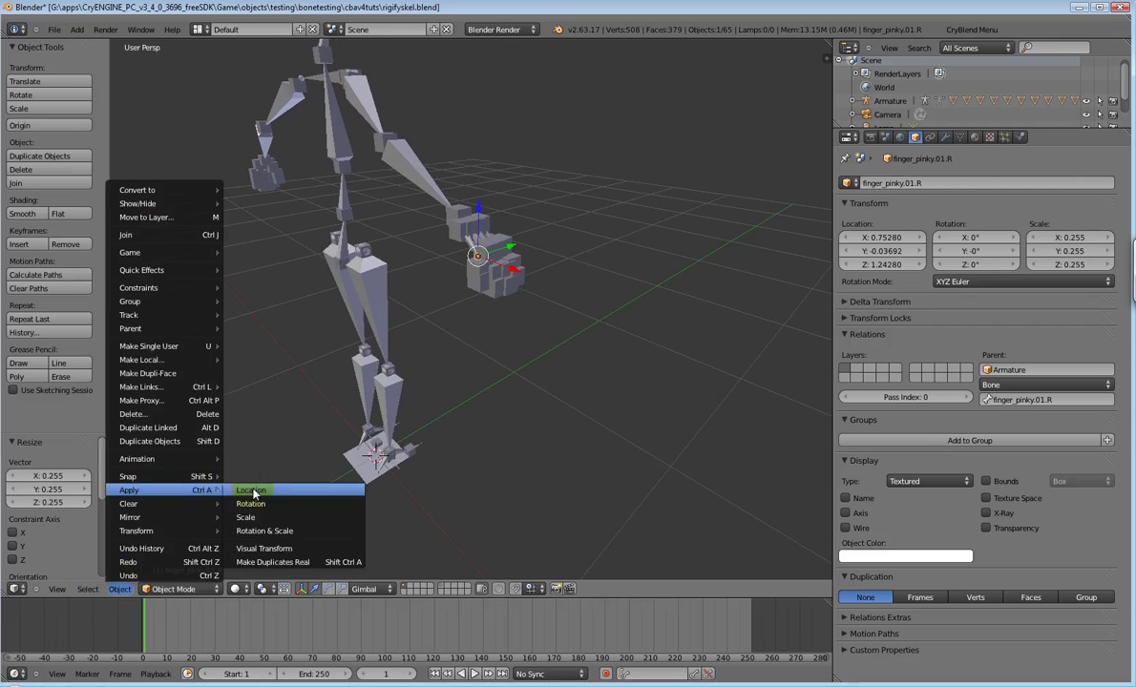
pyautogui.click(241, 483)
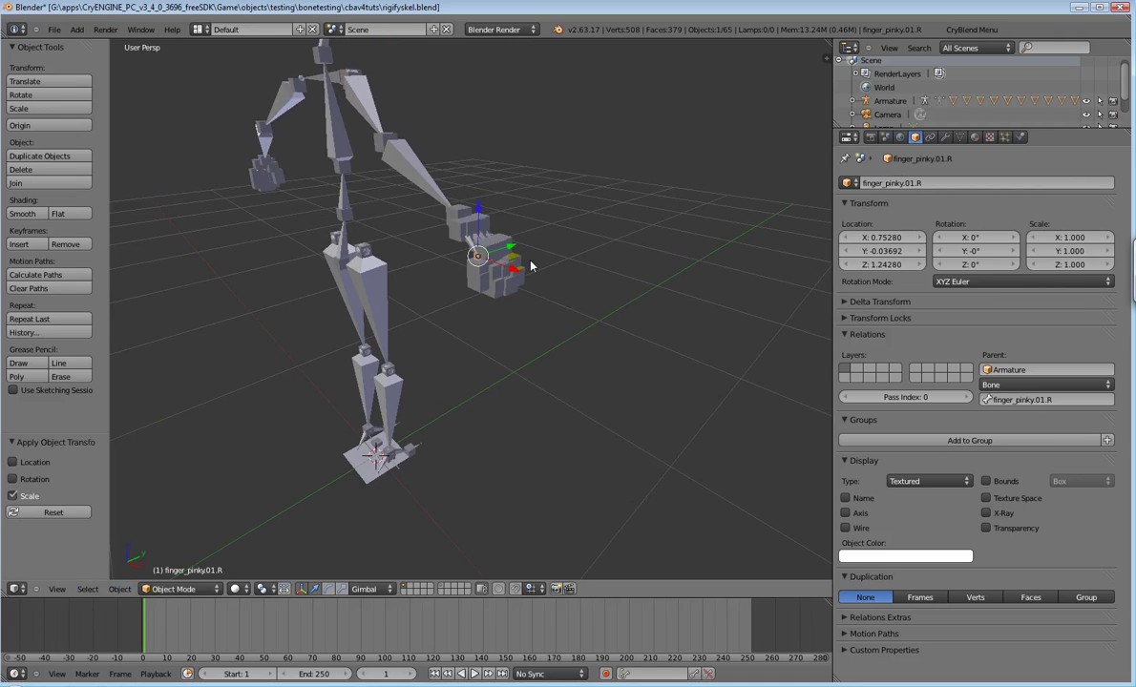
# Step: Scale the finger_ring.01.R fakebone down to about 0.317
pyautogui.rightClick(382, 143)
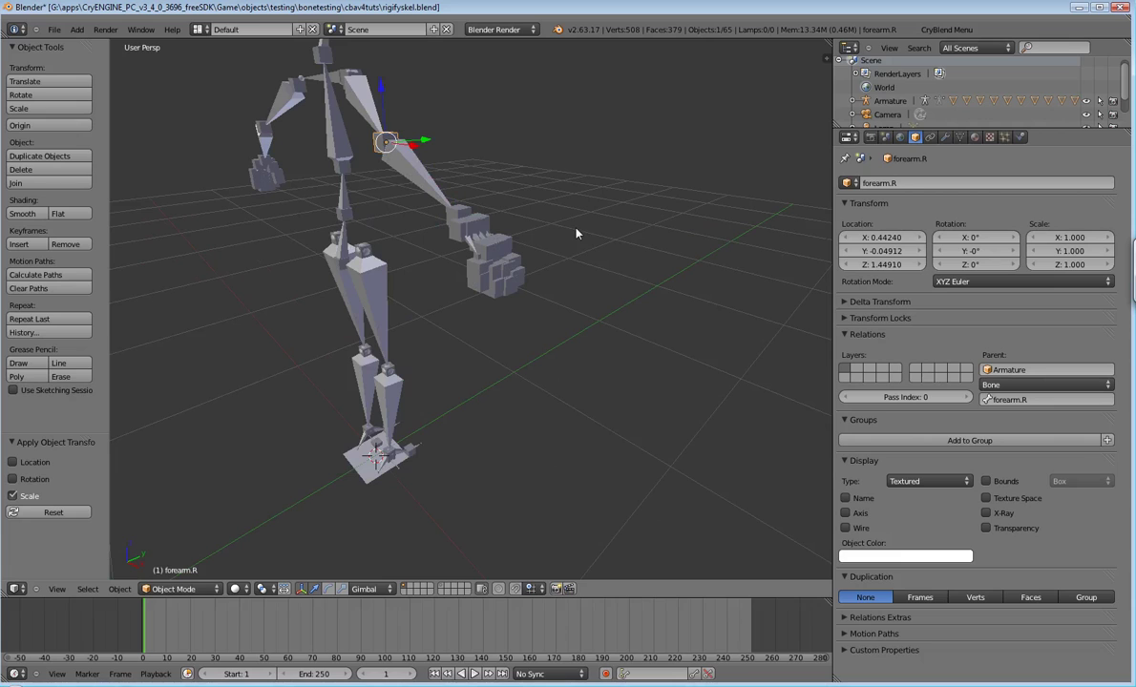
pyautogui.scroll(-3, 576, 233)
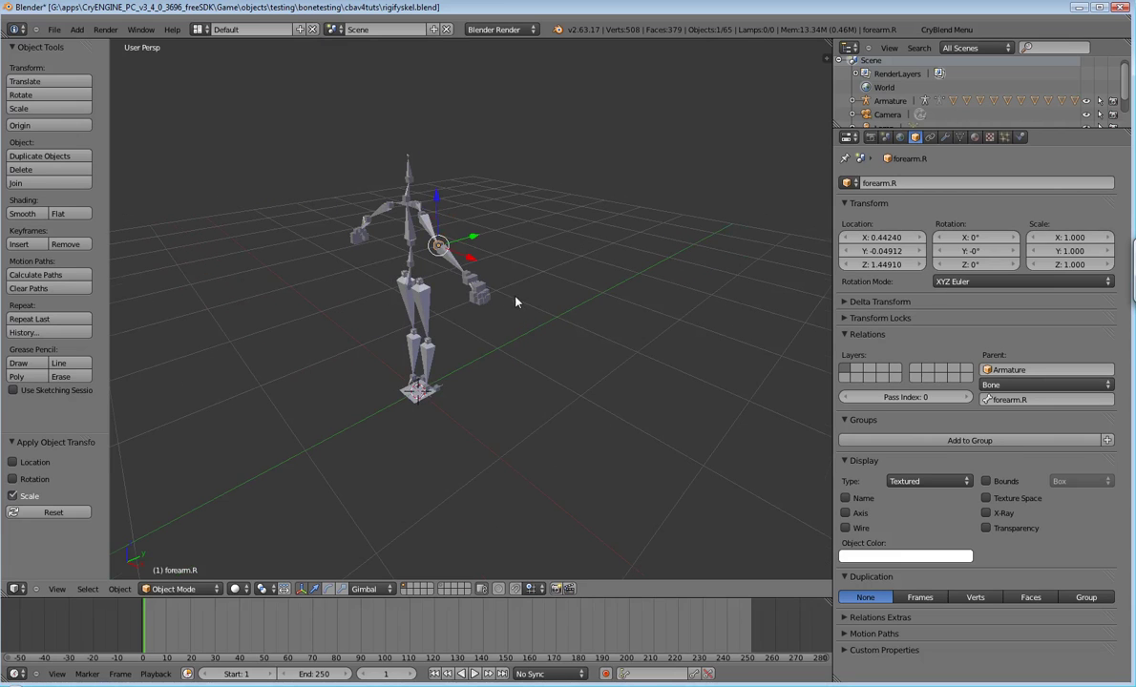
pyautogui.scroll(4, 516, 301)
pyautogui.rightClick(445, 227)
pyautogui.press('s')
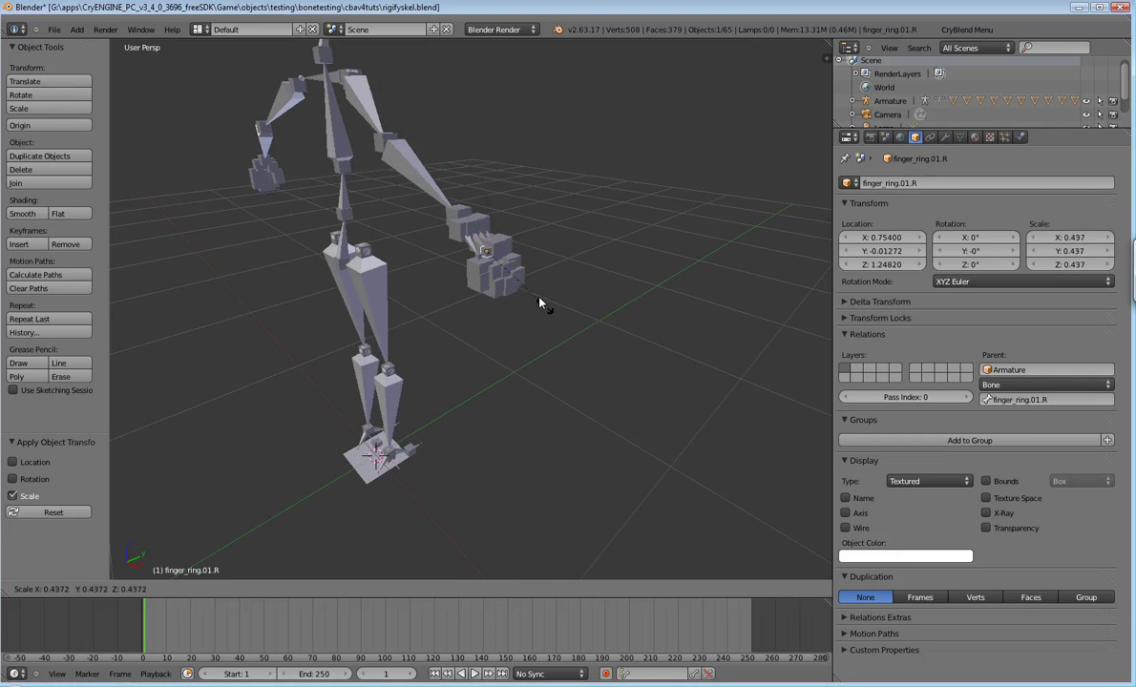
pyautogui.click(500, 247)
# Step: Scale the finger_middle.01.R fakebone down to about 0.324 and apply its scale
pyautogui.rightClick(491, 248)
pyautogui.press('s')
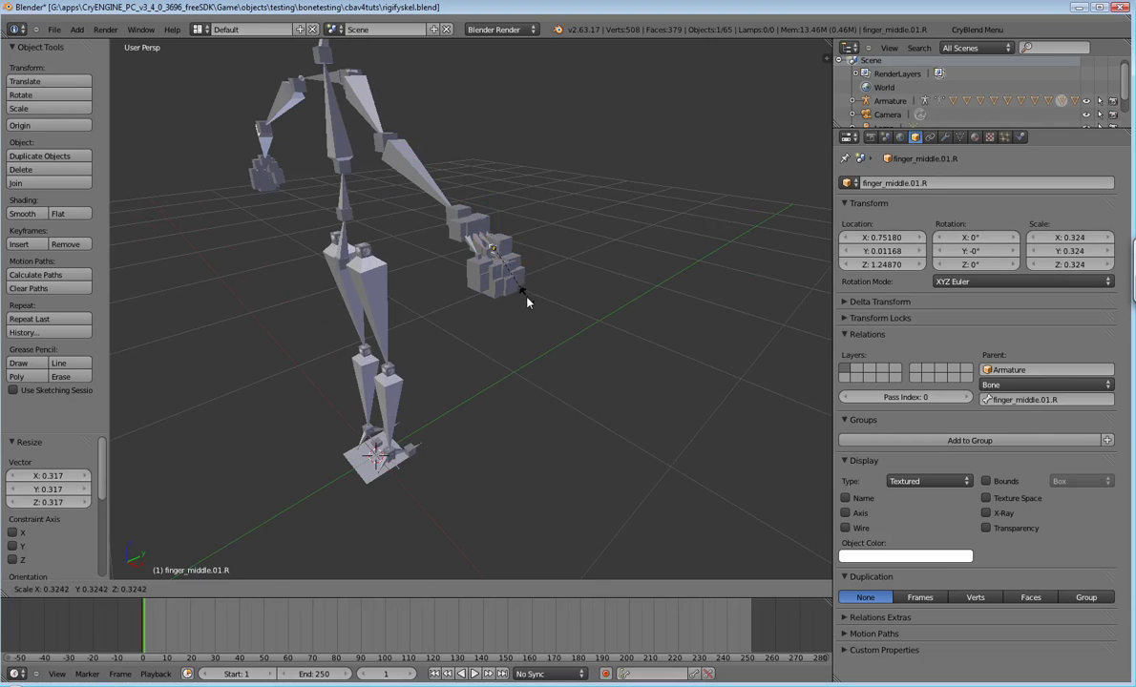
pyautogui.click(489, 275)
pyautogui.keyDown('shift'); pyautogui.rightClick(477, 246); pyautogui.keyUp('shift')
pyautogui.click(120, 589)
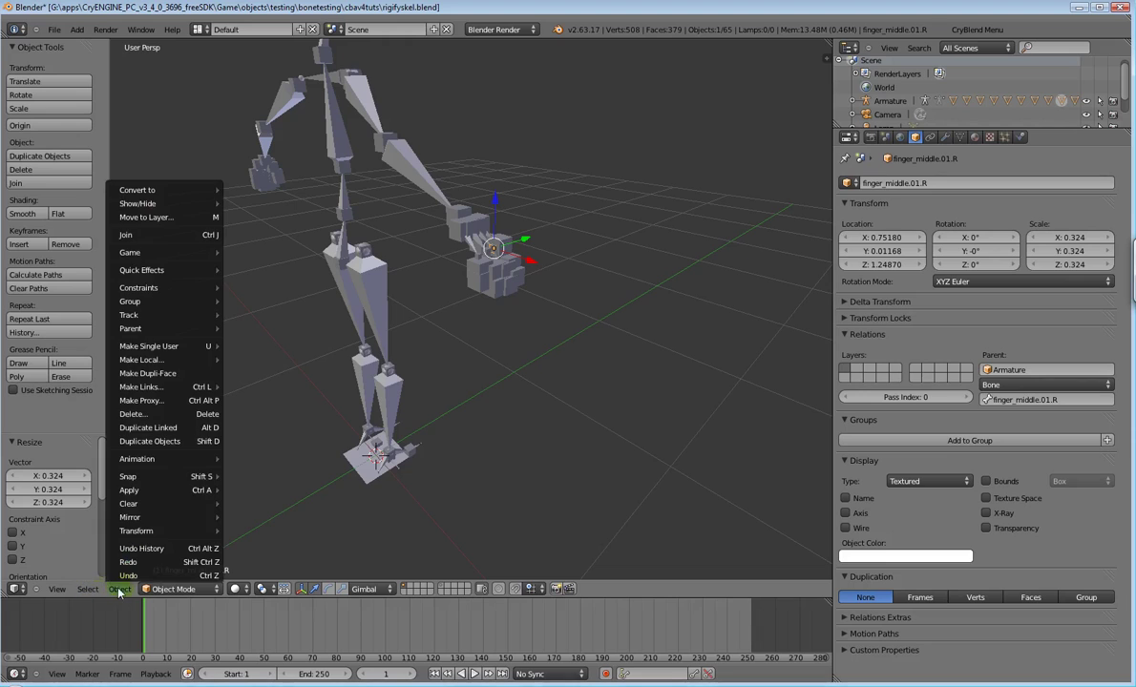
pyautogui.moveTo(153, 492)
pyautogui.click(246, 518)
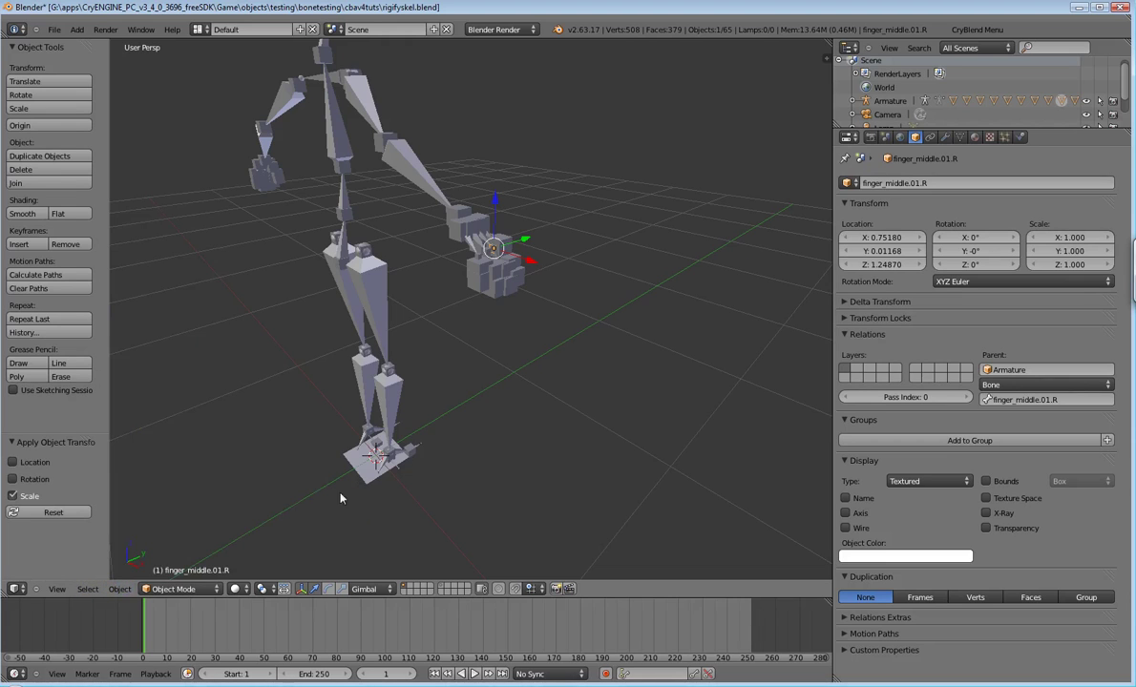
# Step: Apply the scale of the finger_ring.01.R fakebone
pyautogui.rightClick(489, 250)
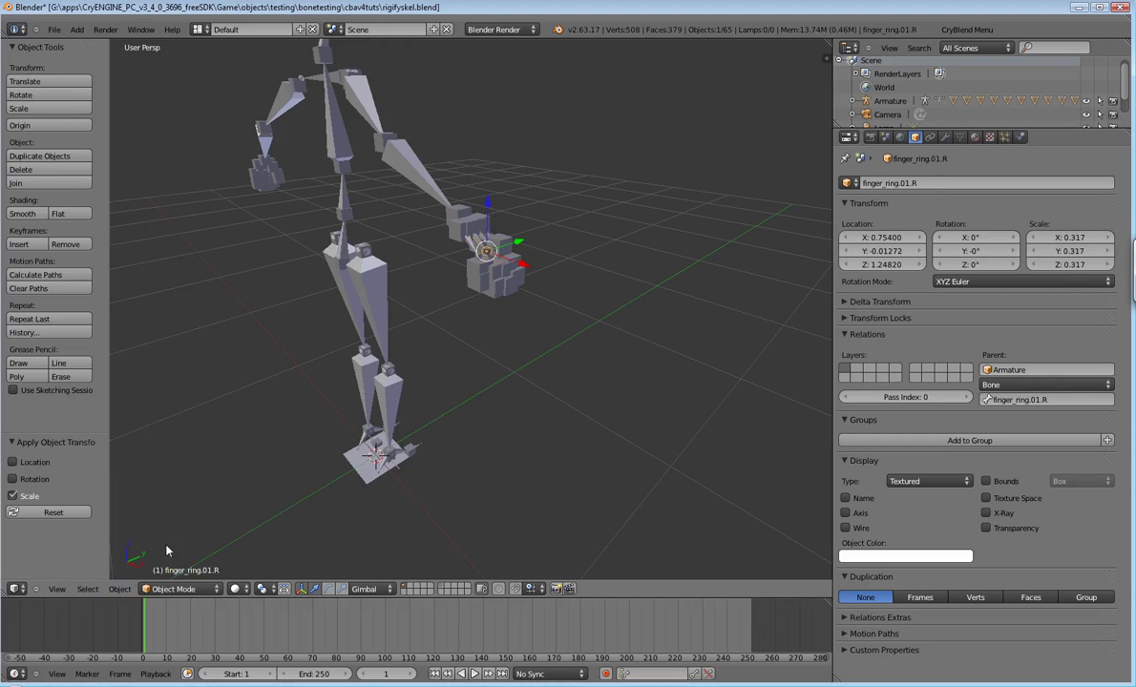
pyautogui.click(119, 588)
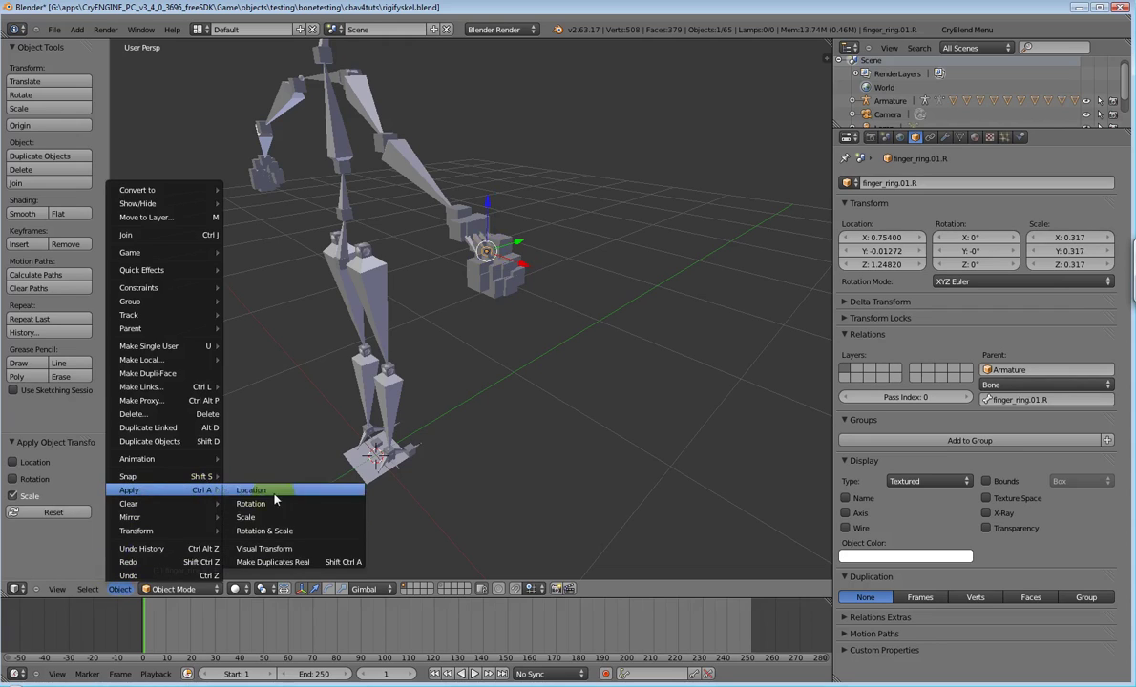
pyautogui.click(325, 520)
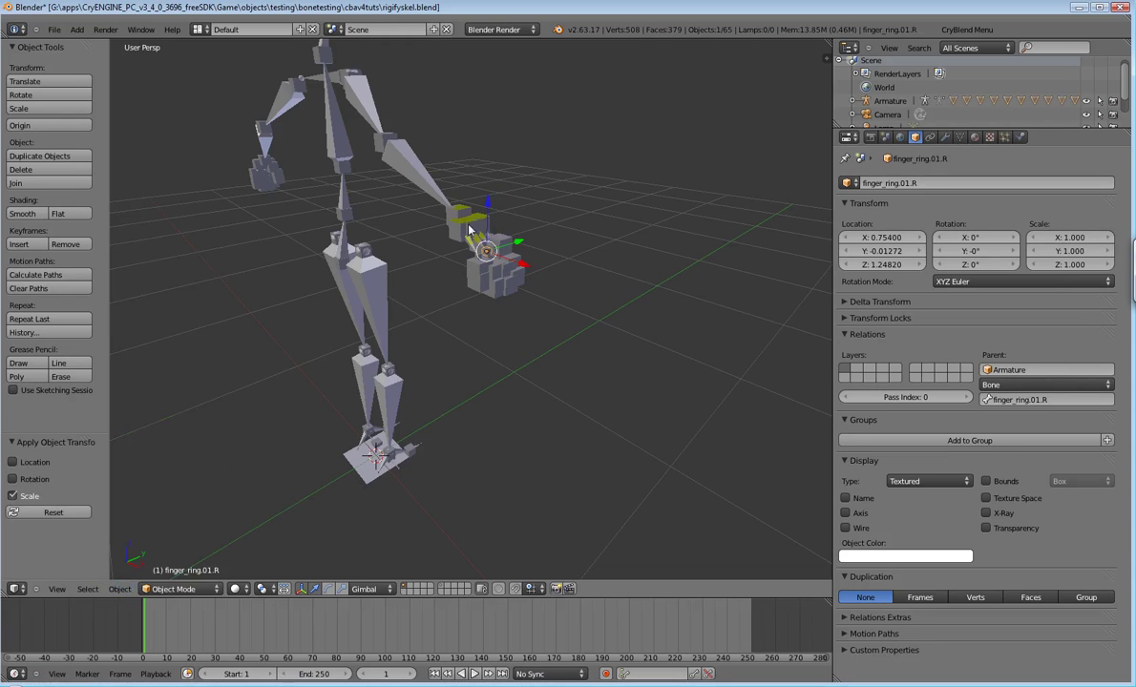
# Step: Save the scene with the fakebones as a new file named rigifyskel_binpose.blend in the cbav4tuts folder
pyautogui.rightClick(486, 250)
pyautogui.moveTo(455, 256)
pyautogui.mouseDown(button='middle')
pyautogui.moveTo(466, 337)
pyautogui.moveTo(506, 287)
pyautogui.moveTo(463, 253)
pyautogui.mouseUp(button='middle')
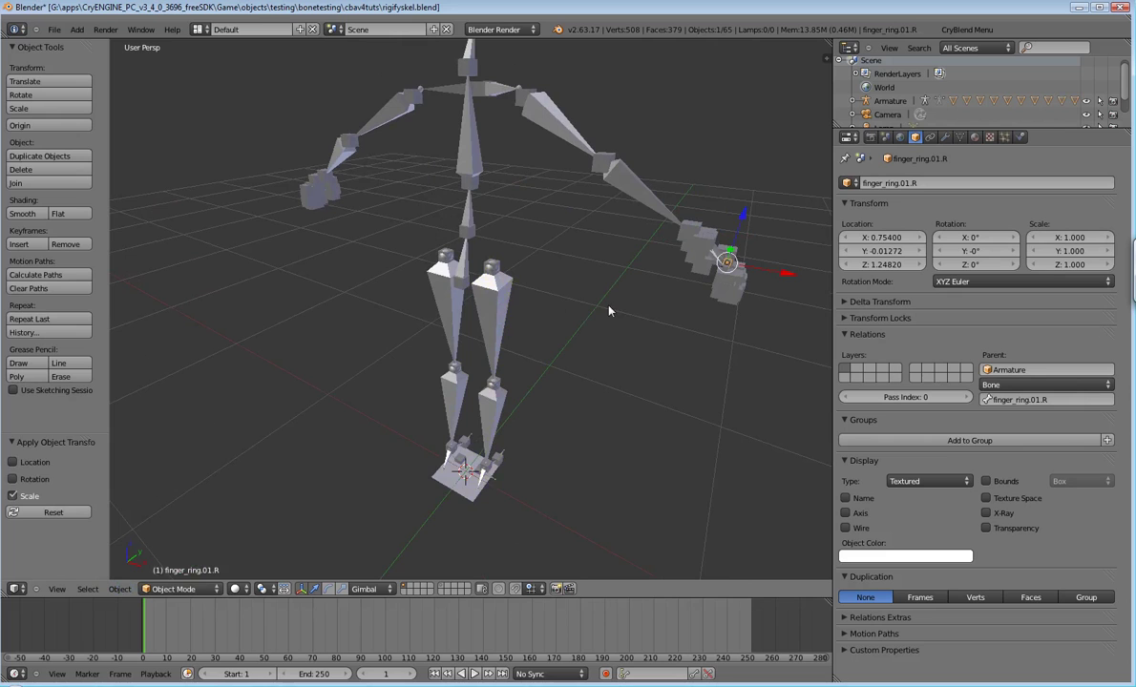
pyautogui.moveTo(608, 309); pyautogui.dragTo(580, 332, button='middle')
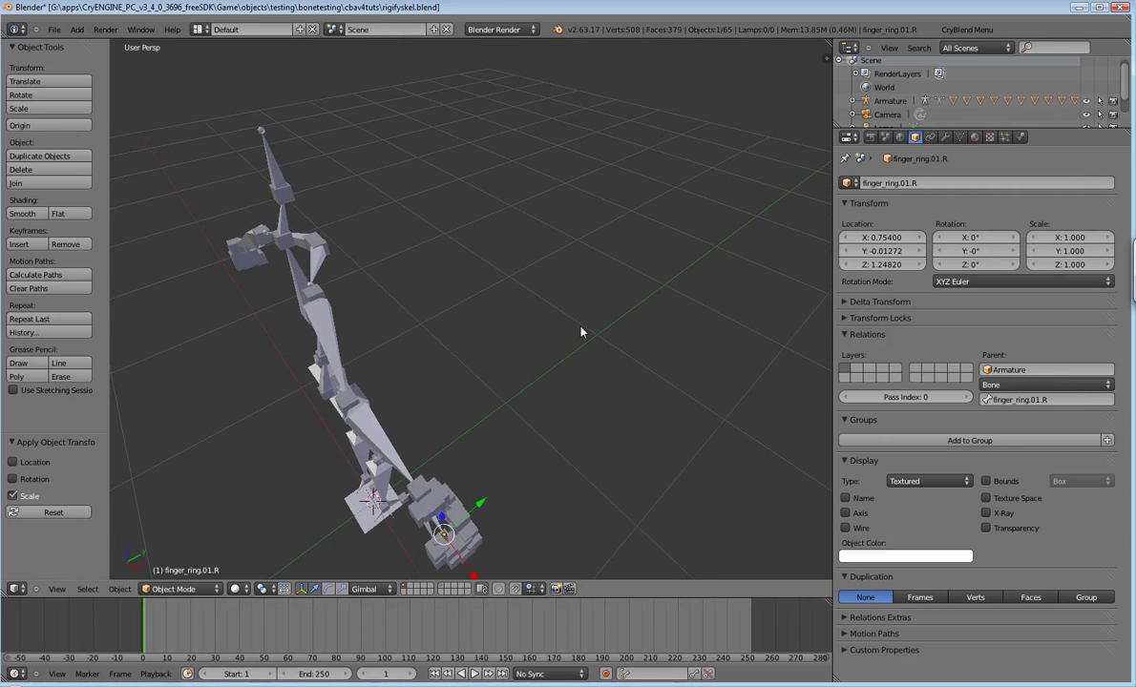
pyautogui.click(53, 28)
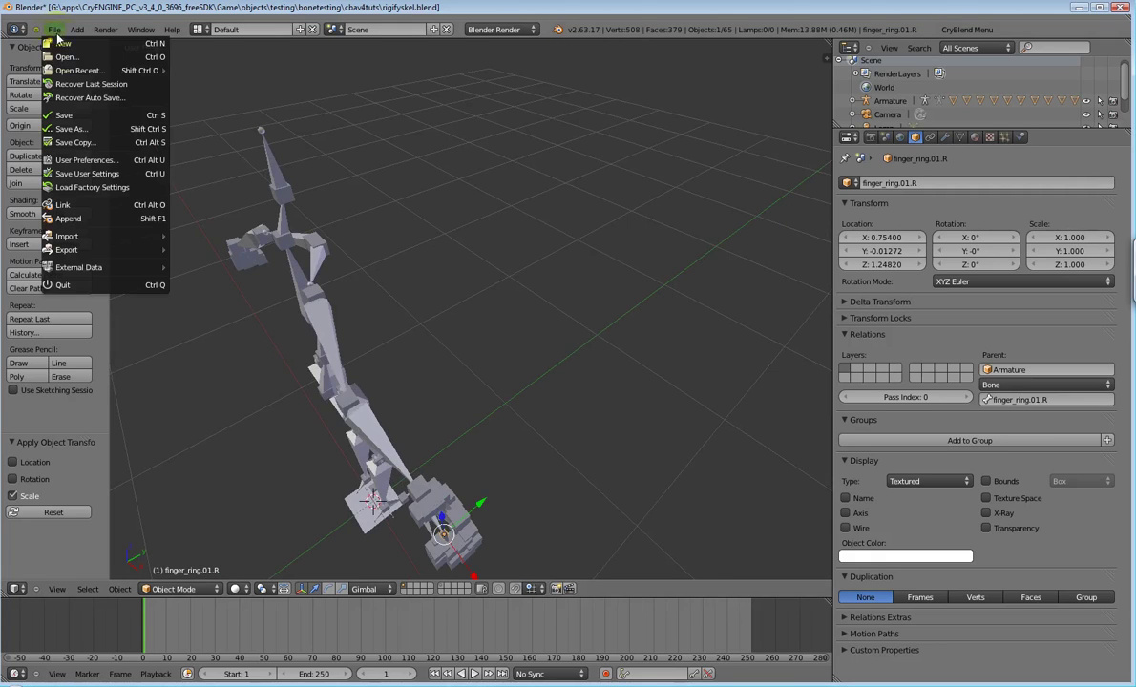
pyautogui.click(84, 131)
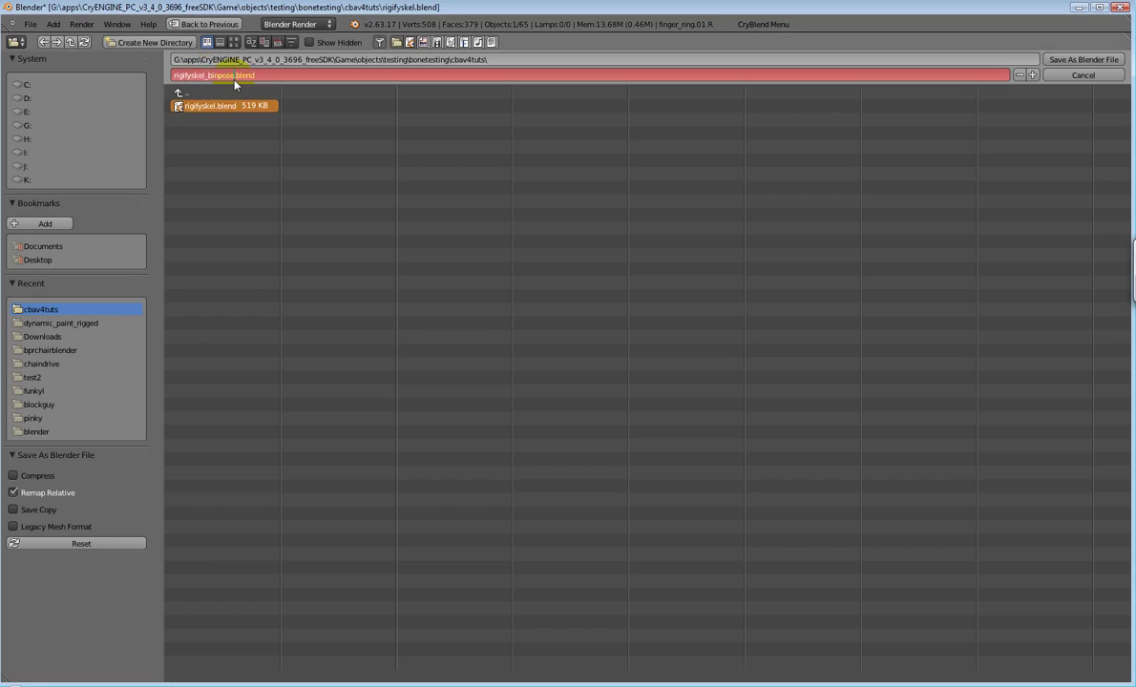
pyautogui.press('Return')
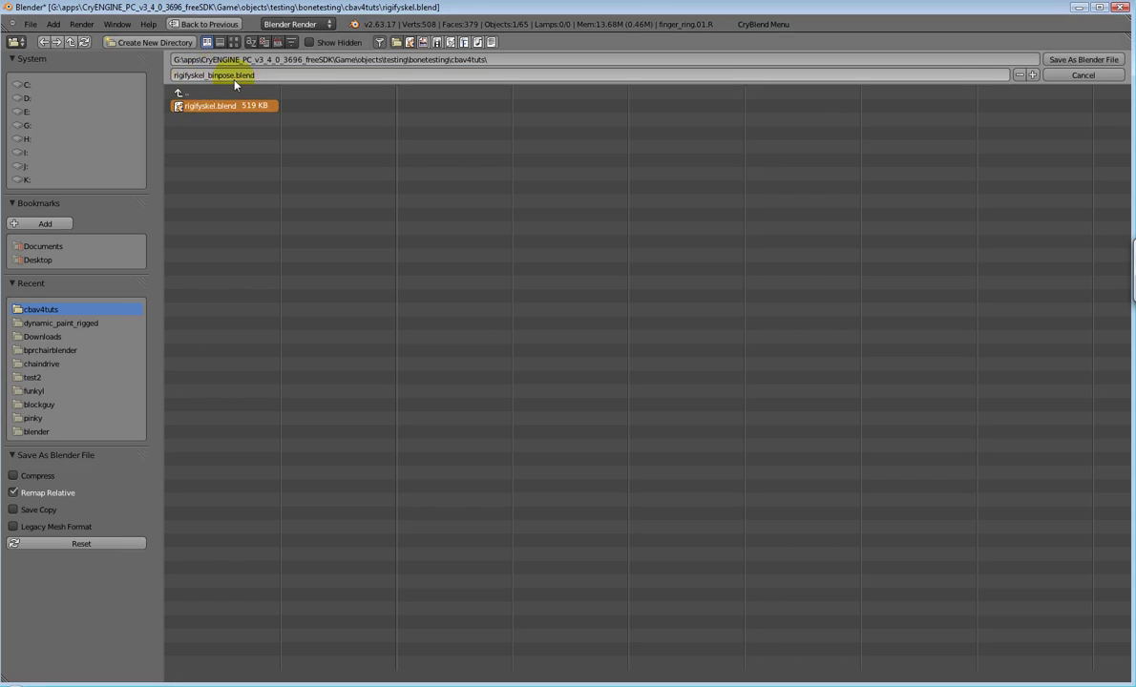
pyautogui.click(1075, 60)
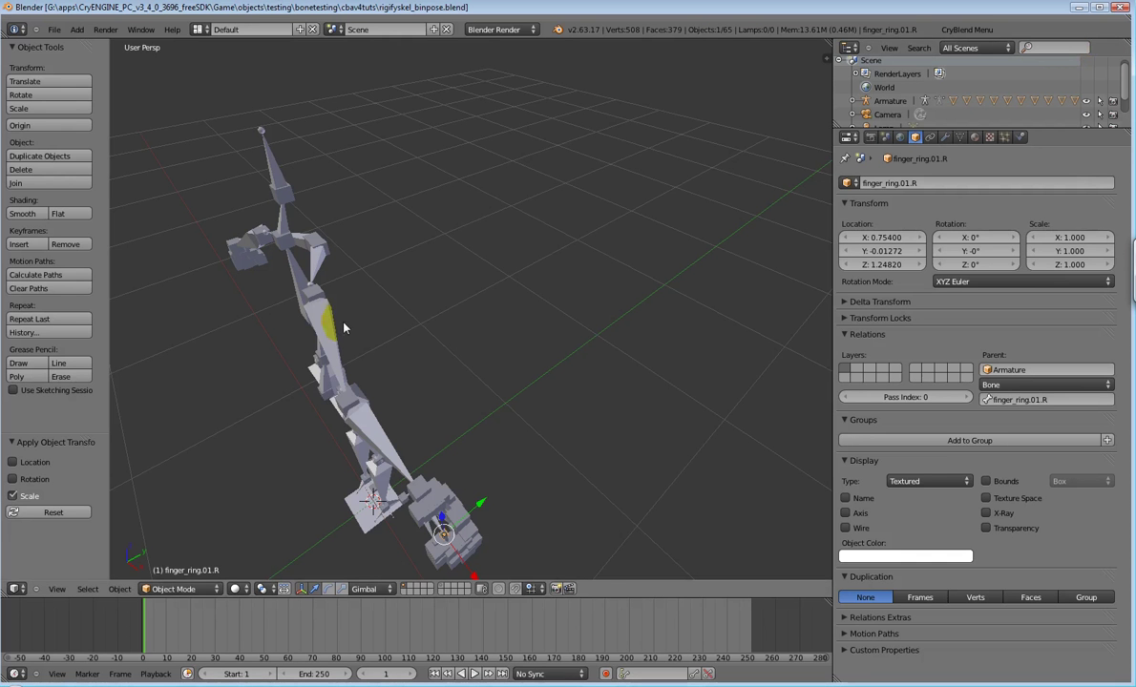
pyautogui.moveTo(406, 317); pyautogui.dragTo(557, 279, button='middle')
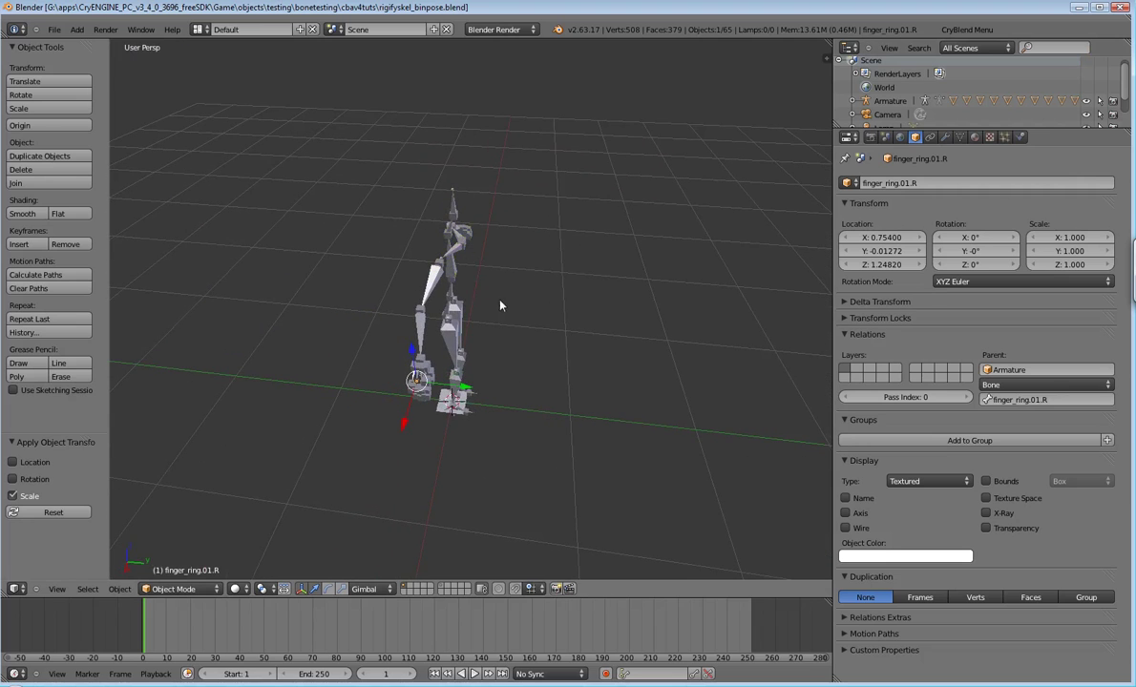
# Step: Select all objects and export them to the game as rigifyskel_binpose in the cbav4tuts folder, with ChrCaf, Do Not Merge Nodes and Run Resource Compiler enabled
pyautogui.moveTo(500, 306); pyautogui.dragTo(571, 270, button='middle')
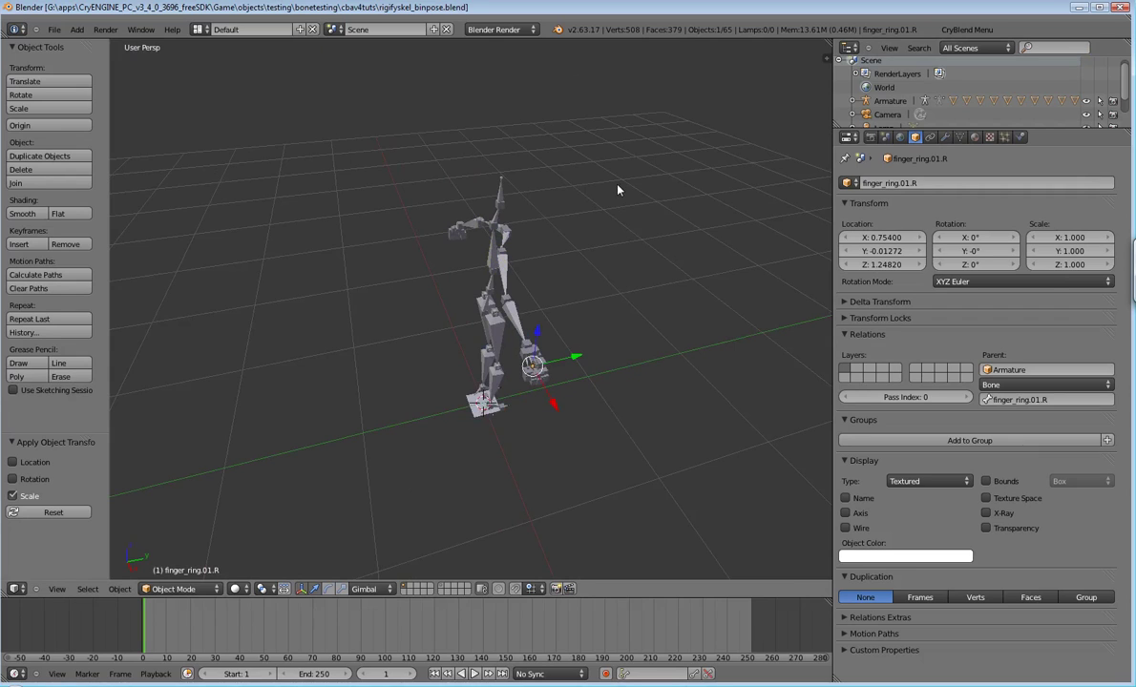
pyautogui.press('a')
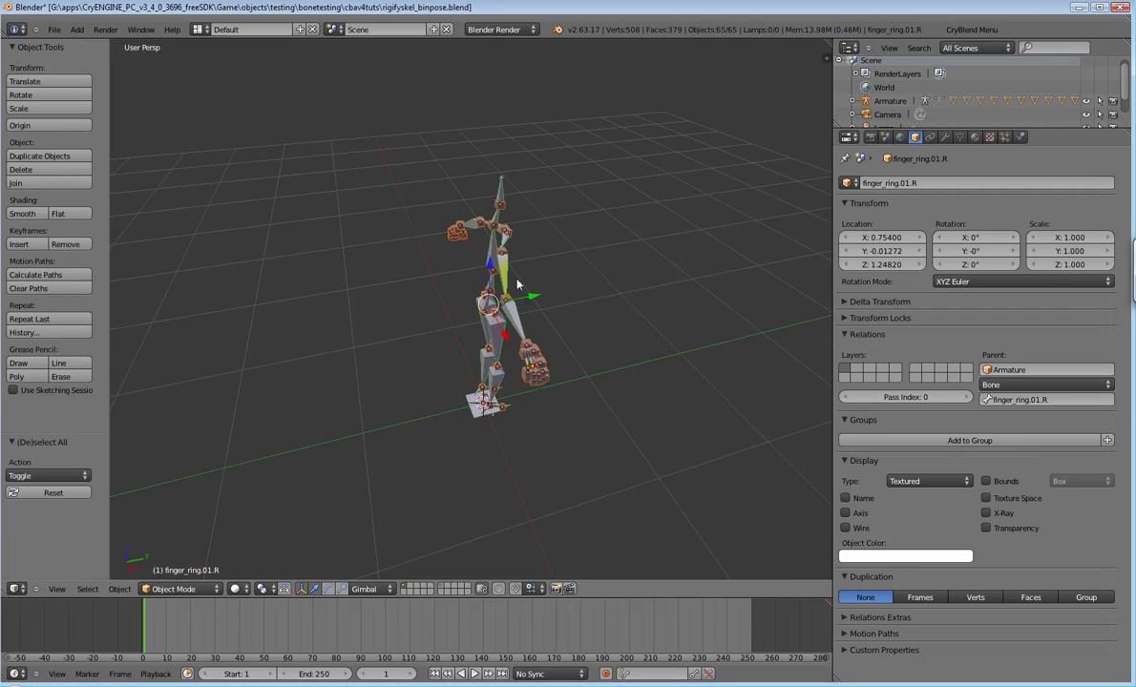
pyautogui.moveTo(552, 284)
pyautogui.mouseDown(button='middle')
pyautogui.moveTo(580, 281)
pyautogui.moveTo(580, 263)
pyautogui.moveTo(558, 281)
pyautogui.mouseUp(button='middle')
pyautogui.scroll(3, 559, 282)
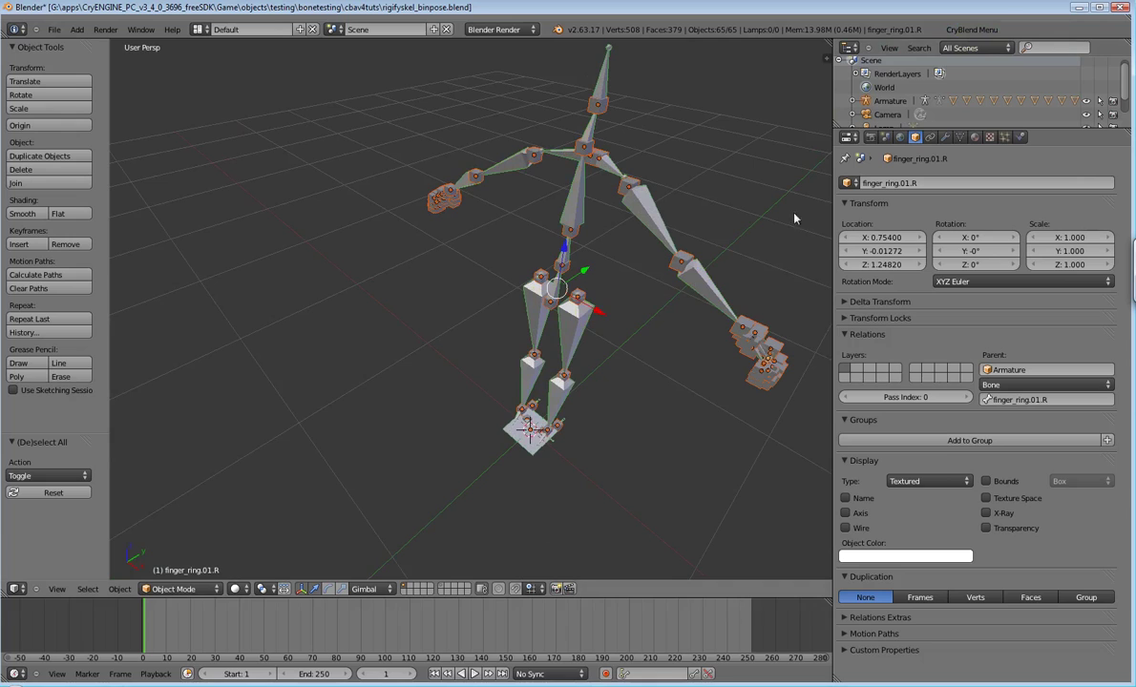
pyautogui.click(972, 30)
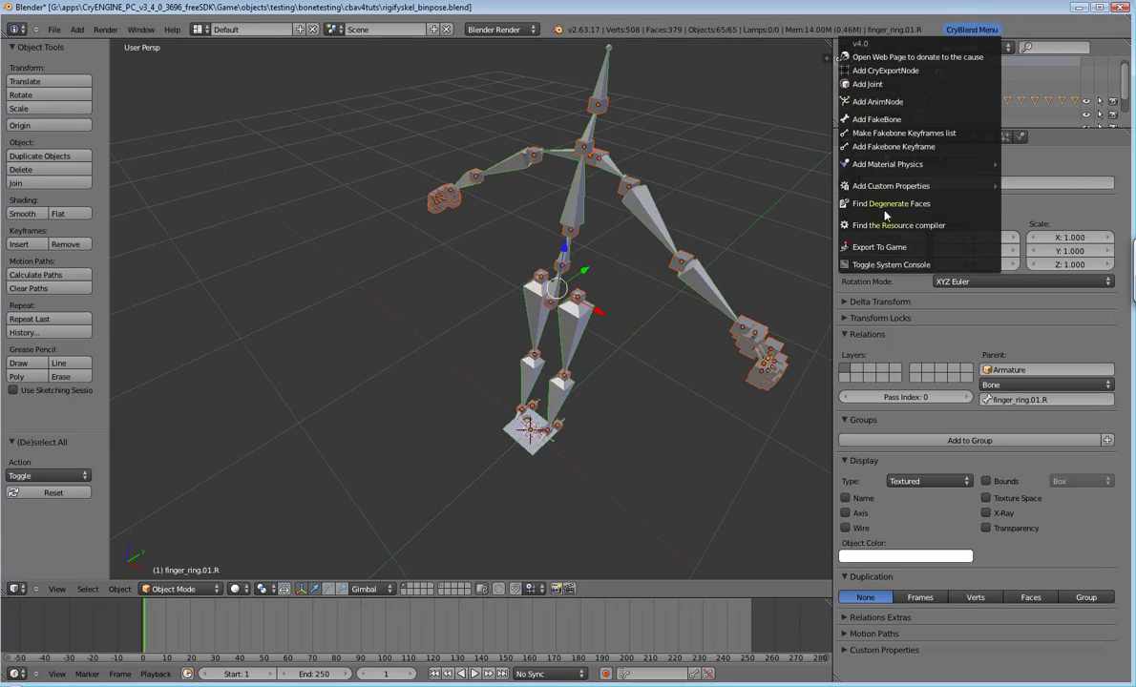
pyautogui.click(968, 29)
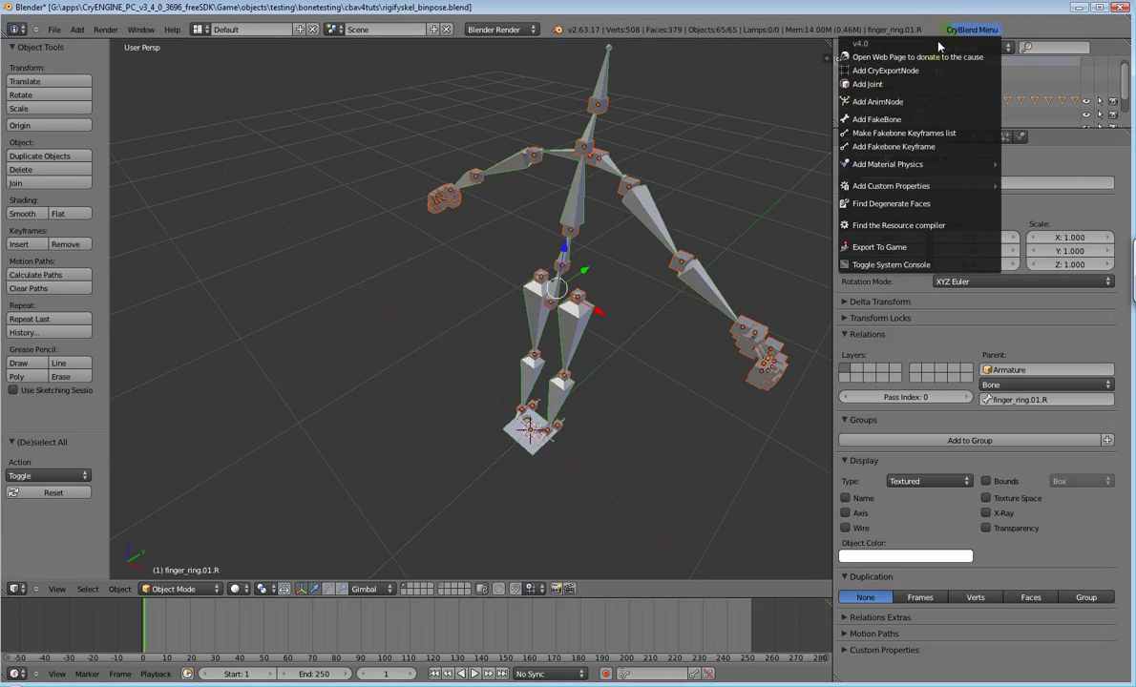
pyautogui.click(878, 249)
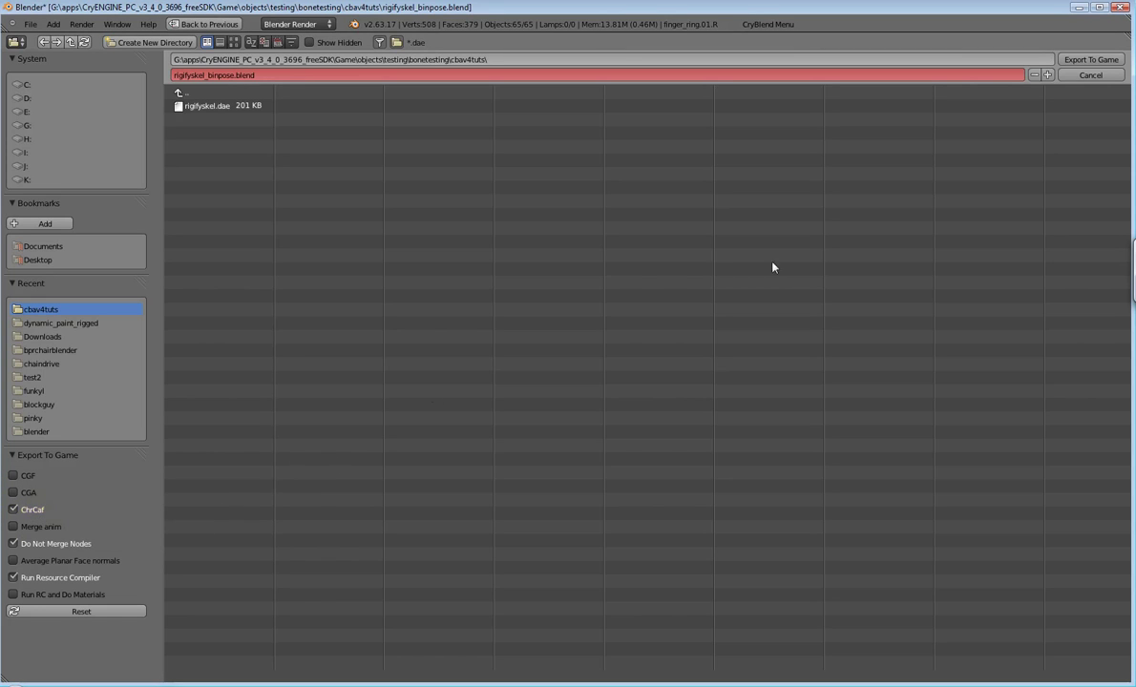
pyautogui.click(1089, 61)
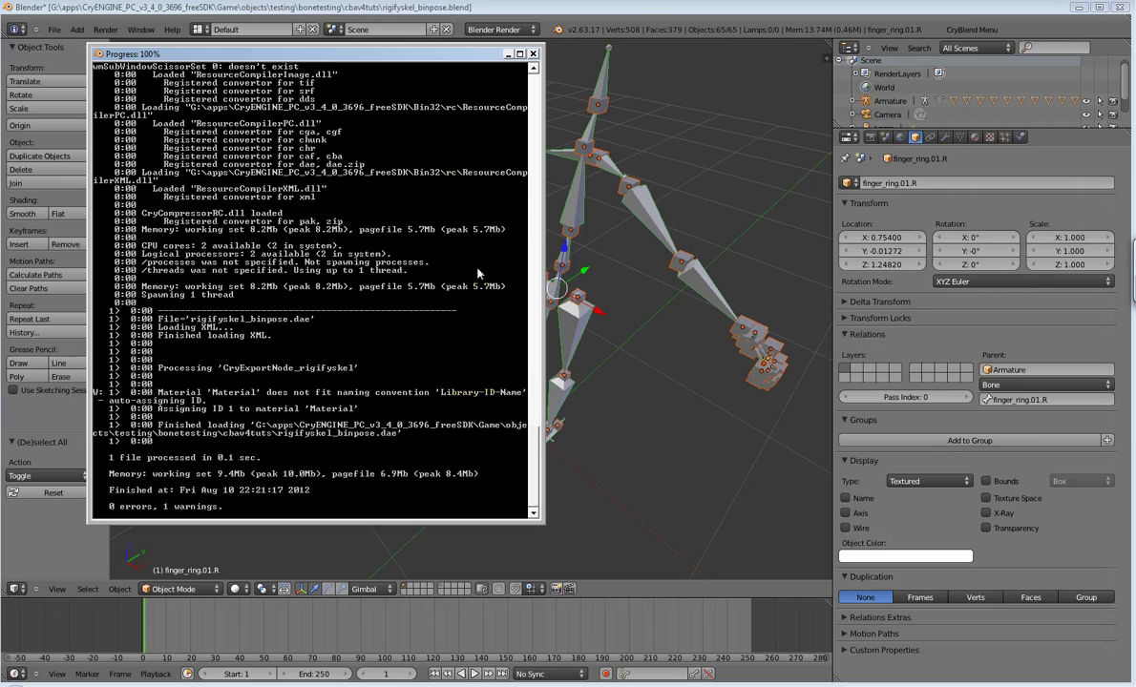
pyautogui.click(634, 13)
pyautogui.click(971, 30)
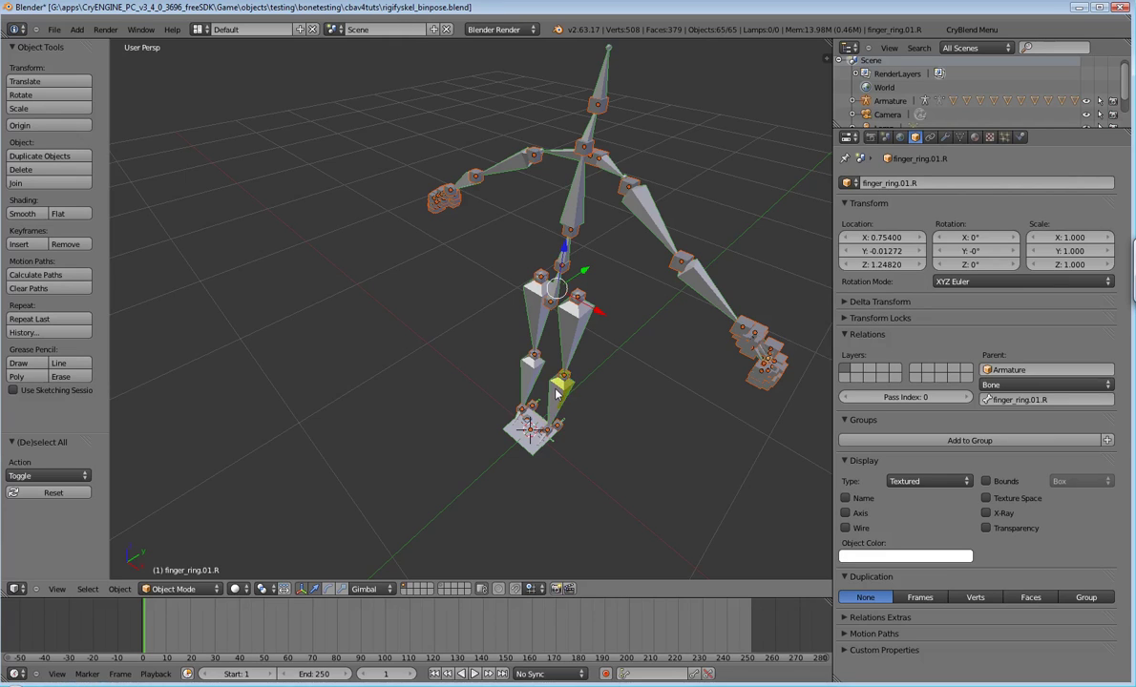
# Step: Switch to the CryENGINE Character Editor and open rigifyskel.chr from the cbav4tuts folder
pyautogui.moveTo(555, 317); pyautogui.dragTo(582, 482, button='middle')
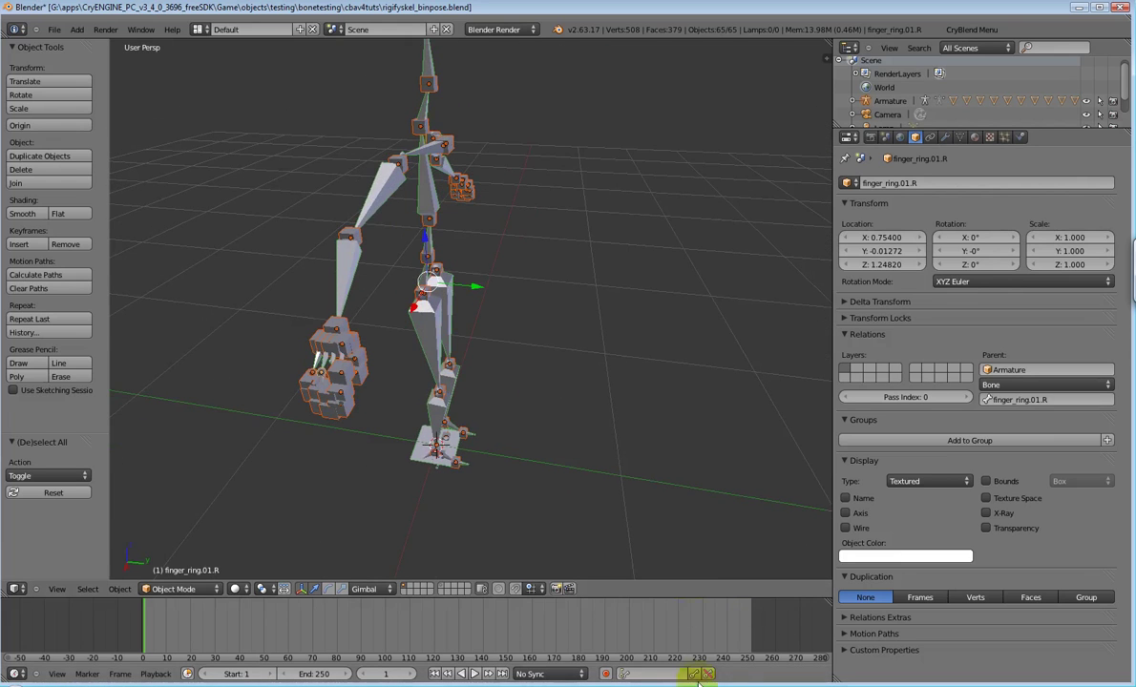
pyautogui.hotkey('alt', 'Tab')
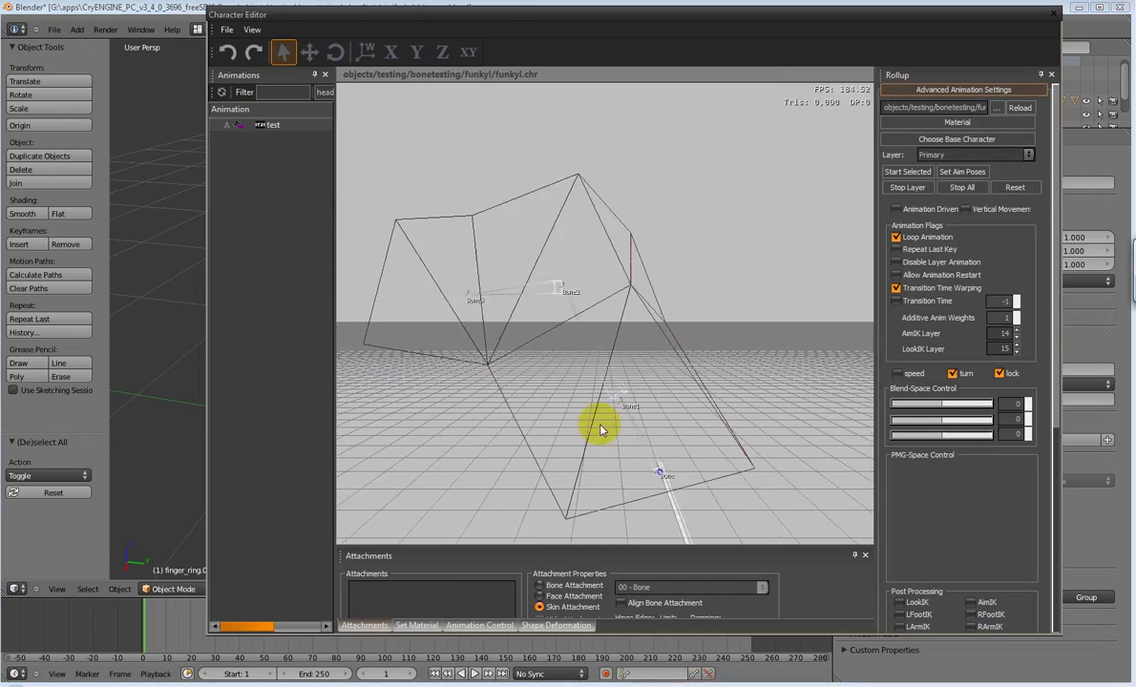
pyautogui.moveTo(601, 430); pyautogui.dragTo(745, 324, button='right')
pyautogui.click(226, 30)
pyautogui.click(239, 53)
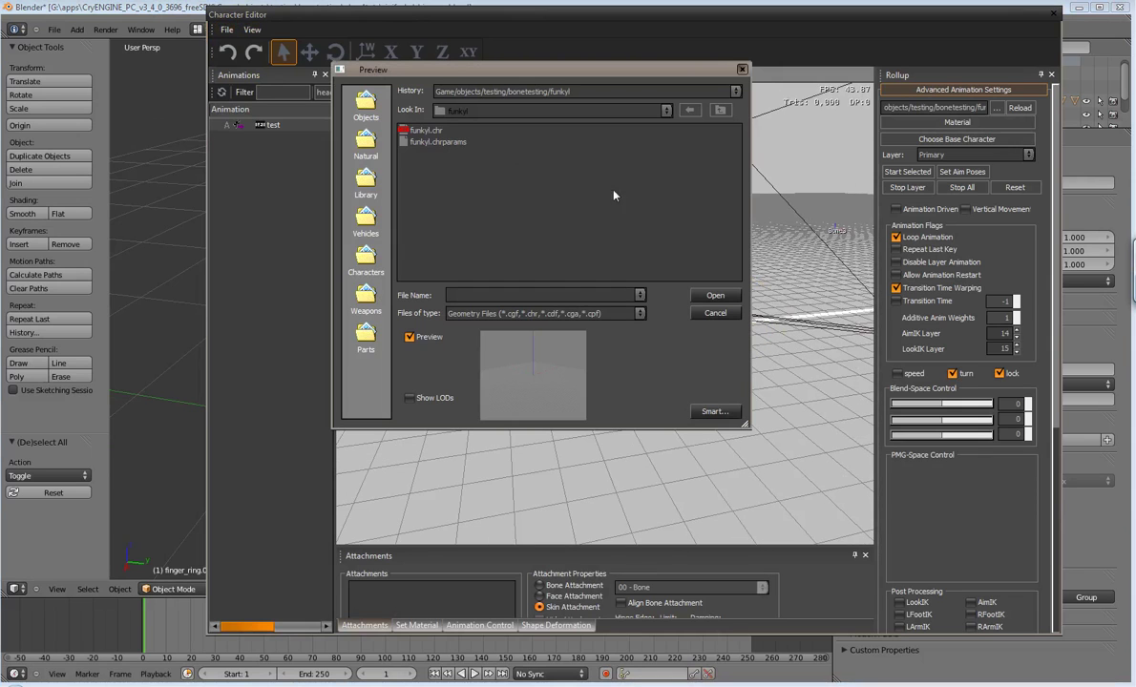
pyautogui.click(720, 110)
pyautogui.doubleClick(425, 142)
pyautogui.click(425, 130)
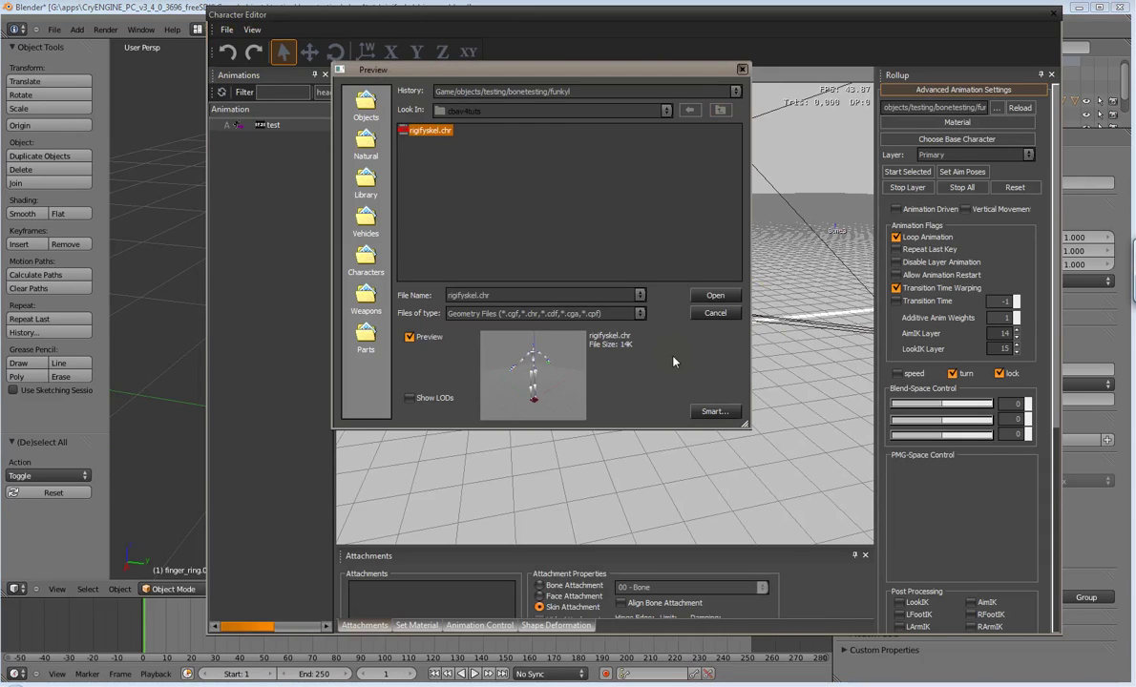
pyautogui.click(715, 295)
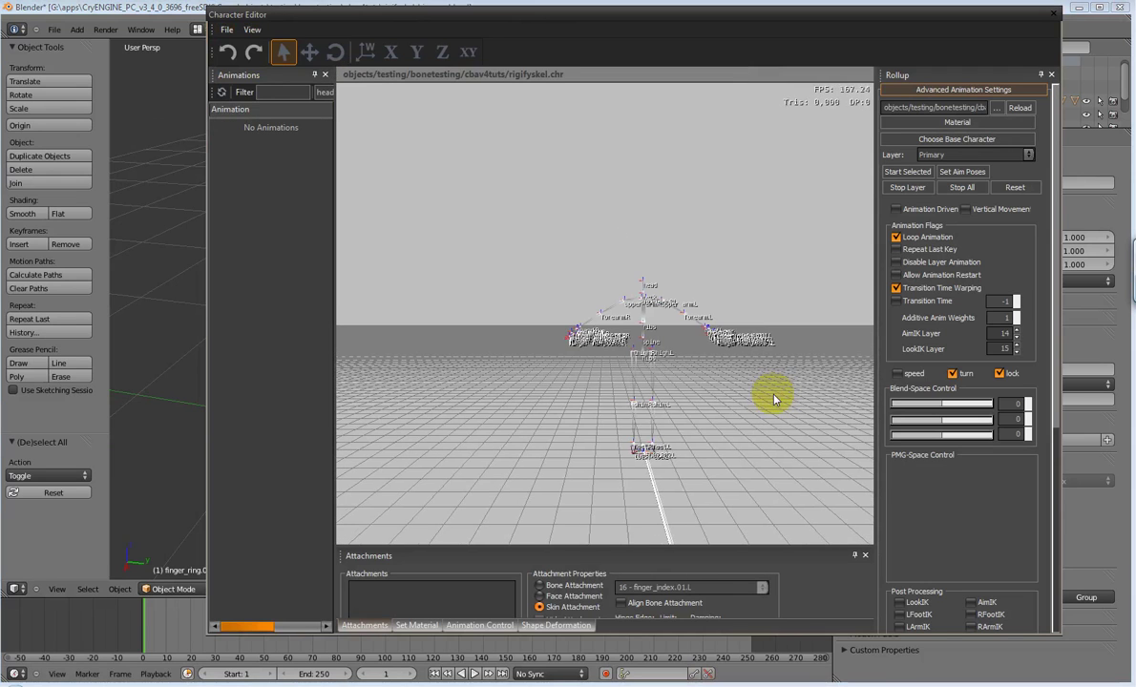
# Step: Examine the loaded skeleton's bones, hands and root plane from several angles, and compare them with the armature in Blender
pyautogui.scroll(3, 712, 415)
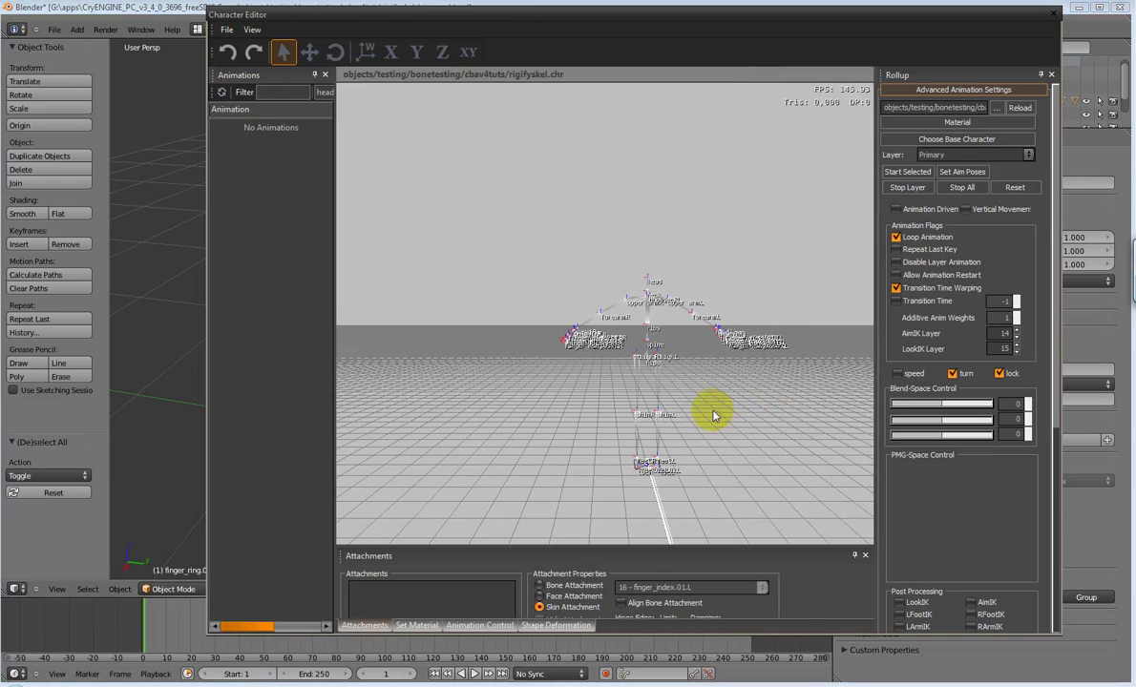
pyautogui.moveTo(710, 418); pyautogui.dragTo(623, 399, button='right')
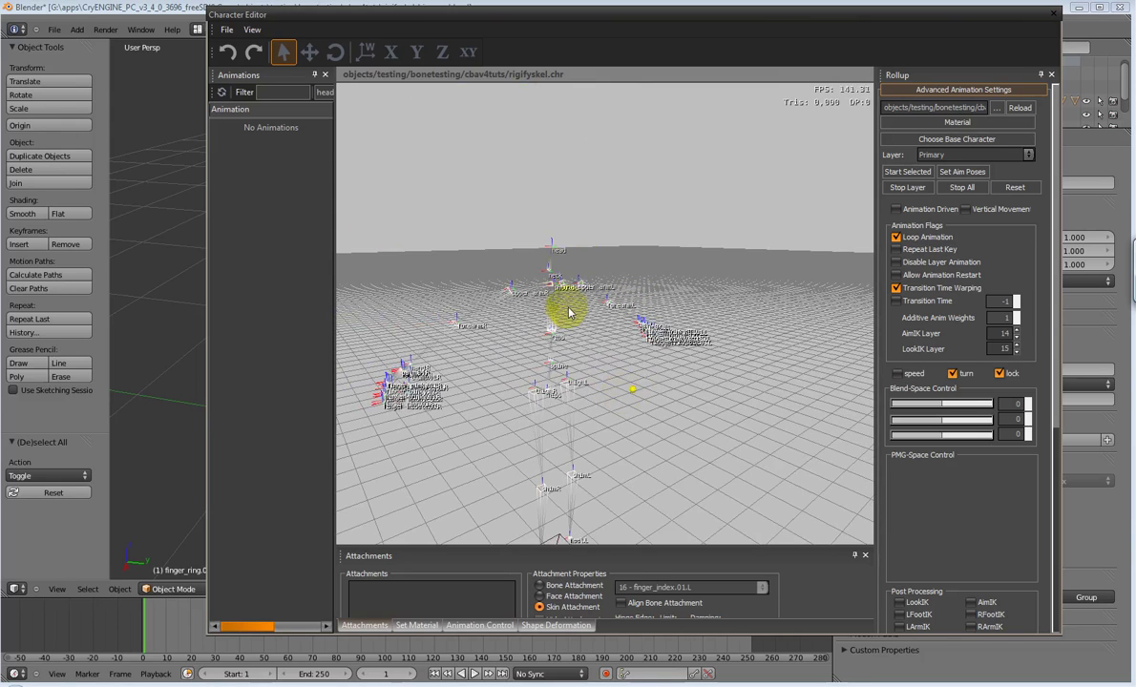
pyautogui.moveTo(568, 311); pyautogui.dragTo(568, 310, button='right')
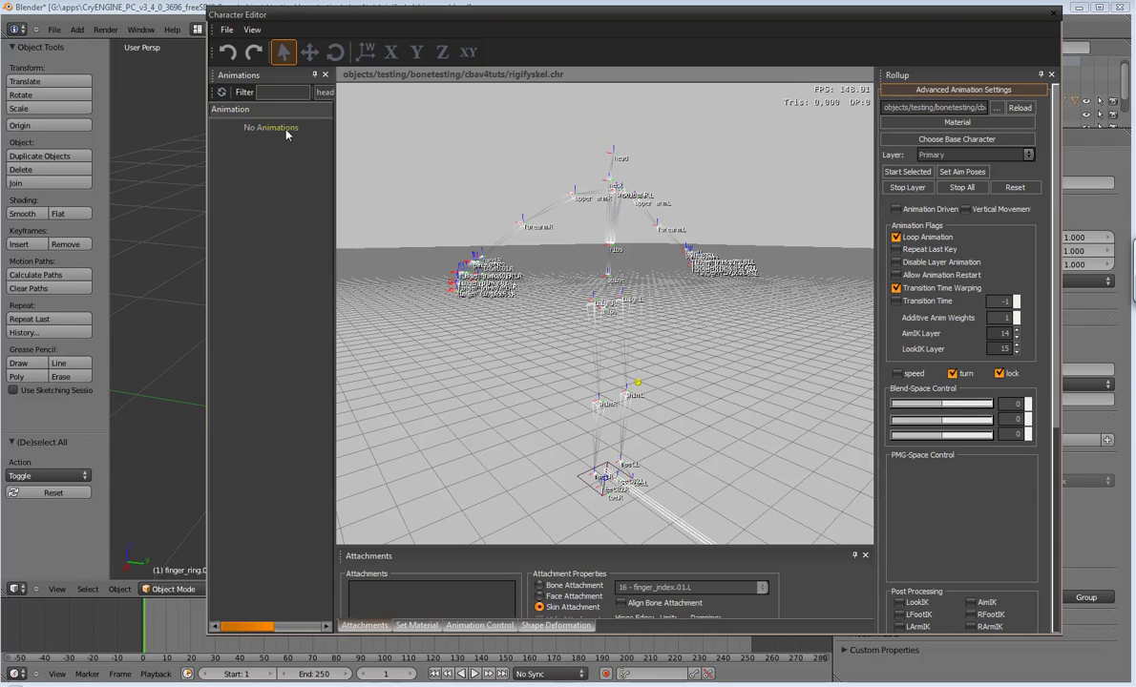
pyautogui.moveTo(684, 373); pyautogui.dragTo(684, 382)
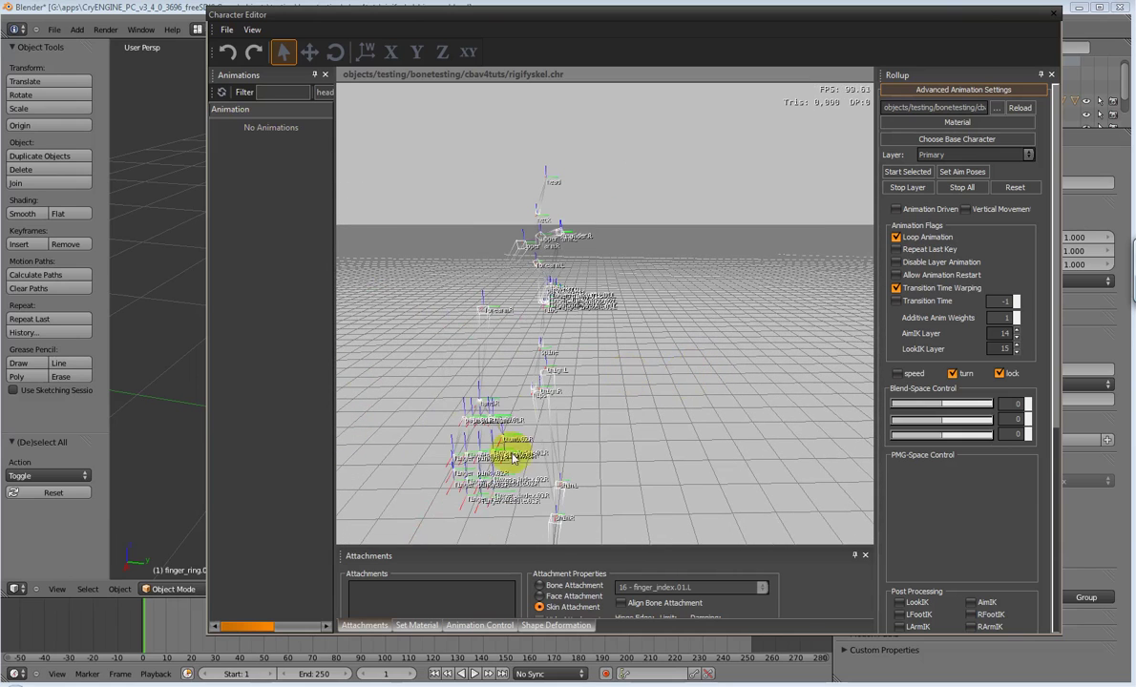
pyautogui.moveTo(641, 395)
pyautogui.mouseDown()
pyautogui.moveTo(623, 388)
pyautogui.moveTo(633, 387)
pyautogui.mouseUp()
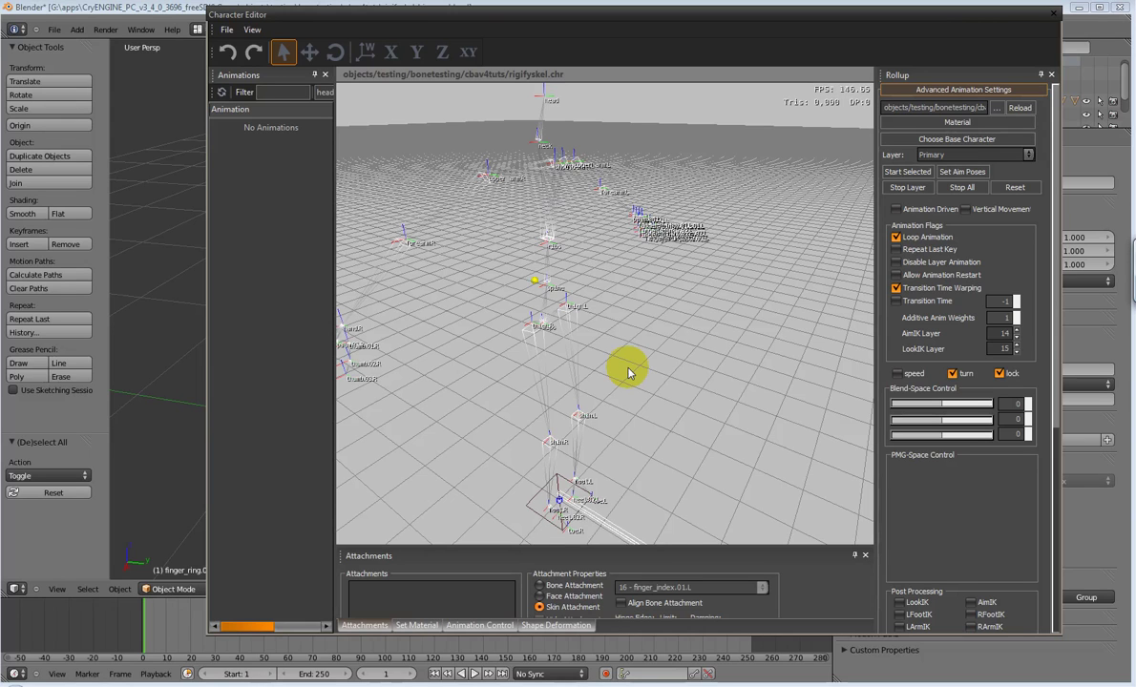
pyautogui.moveTo(628, 372)
pyautogui.mouseDown()
pyautogui.moveTo(601, 359)
pyautogui.moveTo(616, 350)
pyautogui.moveTo(618, 363)
pyautogui.mouseUp()
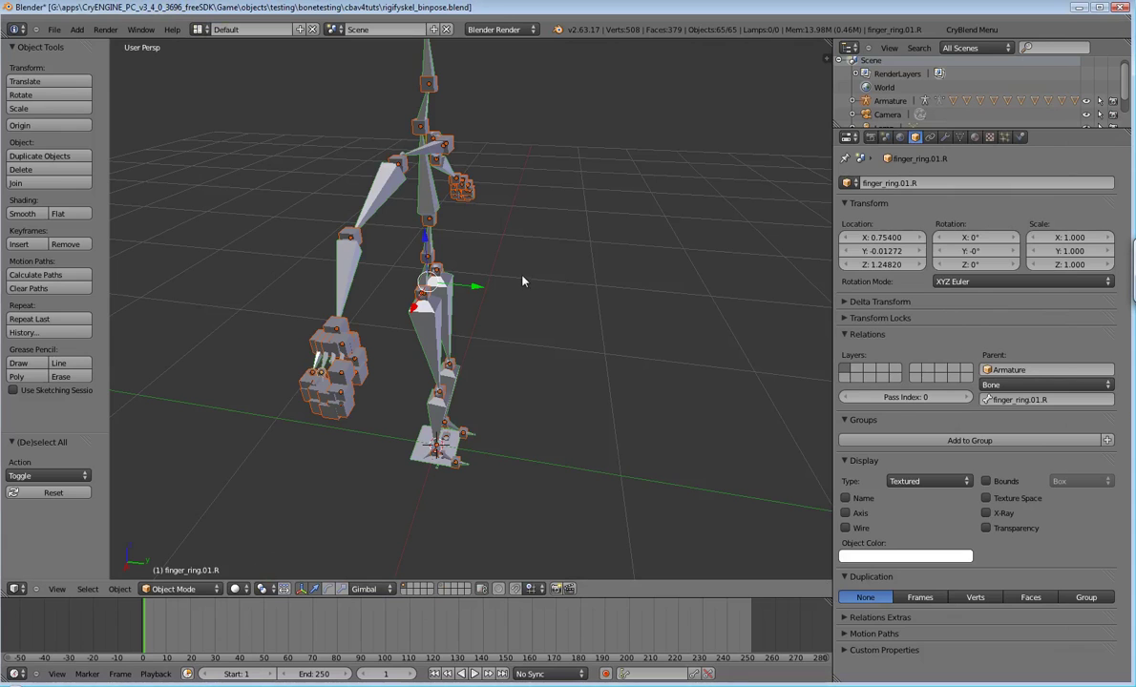
pyautogui.moveTo(522, 282); pyautogui.dragTo(489, 271, button='middle')
pyautogui.rightClick(428, 424)
pyautogui.moveTo(430, 424); pyautogui.dragTo(353, 349, button='middle')
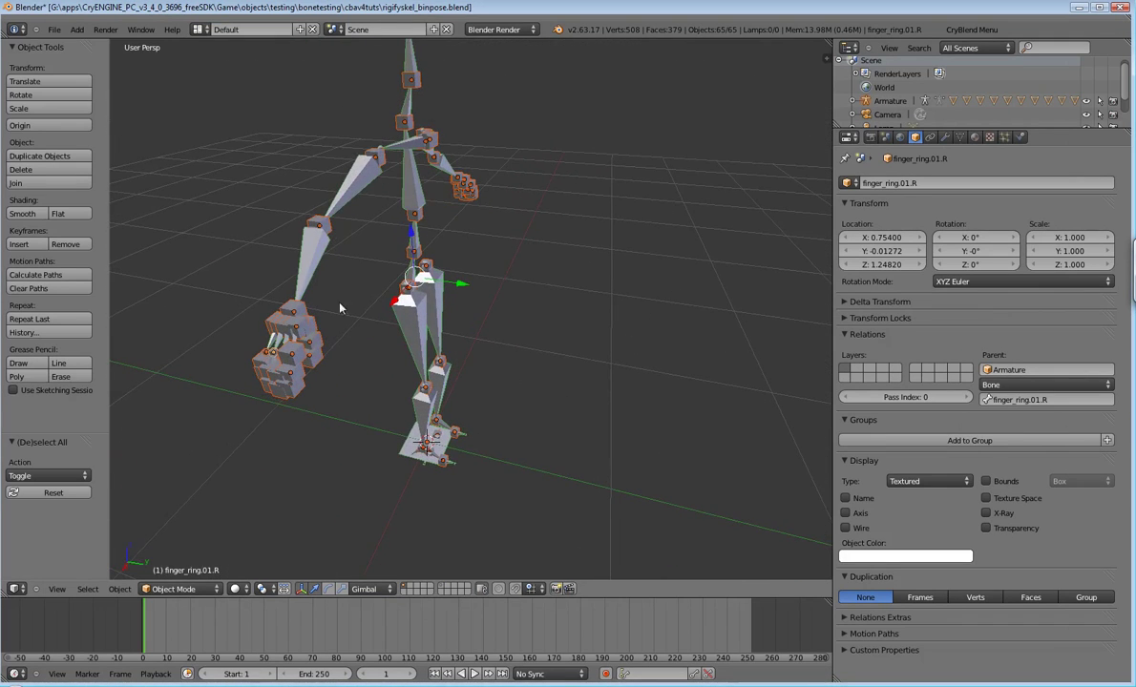
pyautogui.moveTo(510, 323); pyautogui.dragTo(506, 351, button='middle')
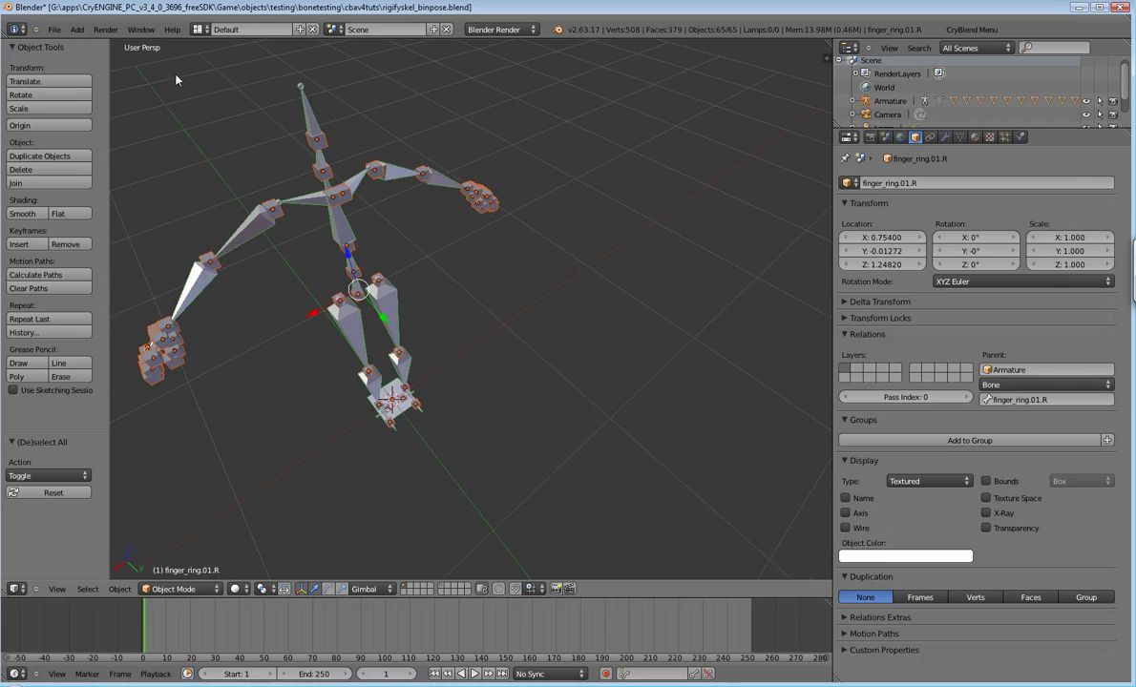
pyautogui.click(54, 29)
pyautogui.moveTo(95, 236)
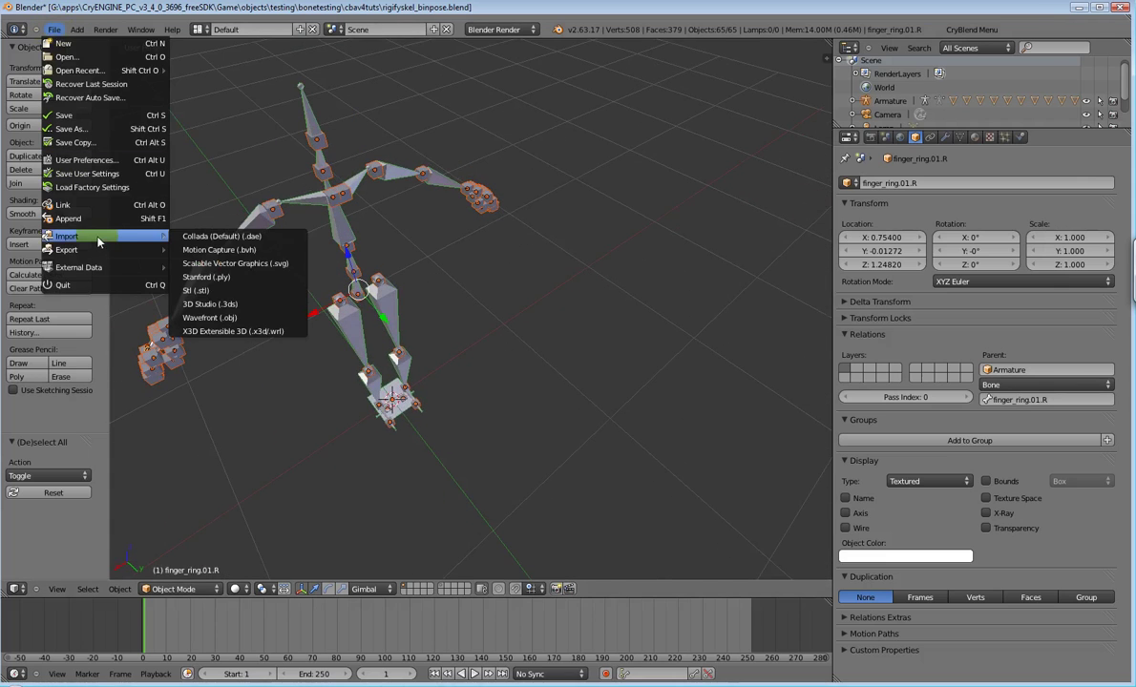
pyautogui.click(240, 250)
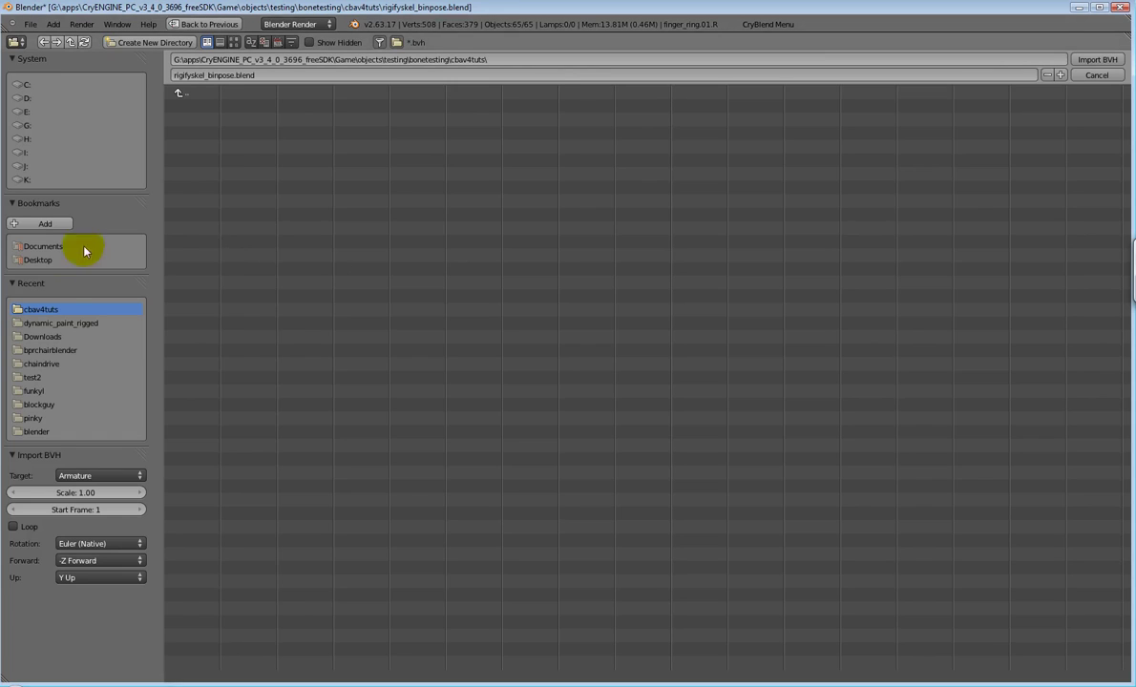
pyautogui.click(43, 336)
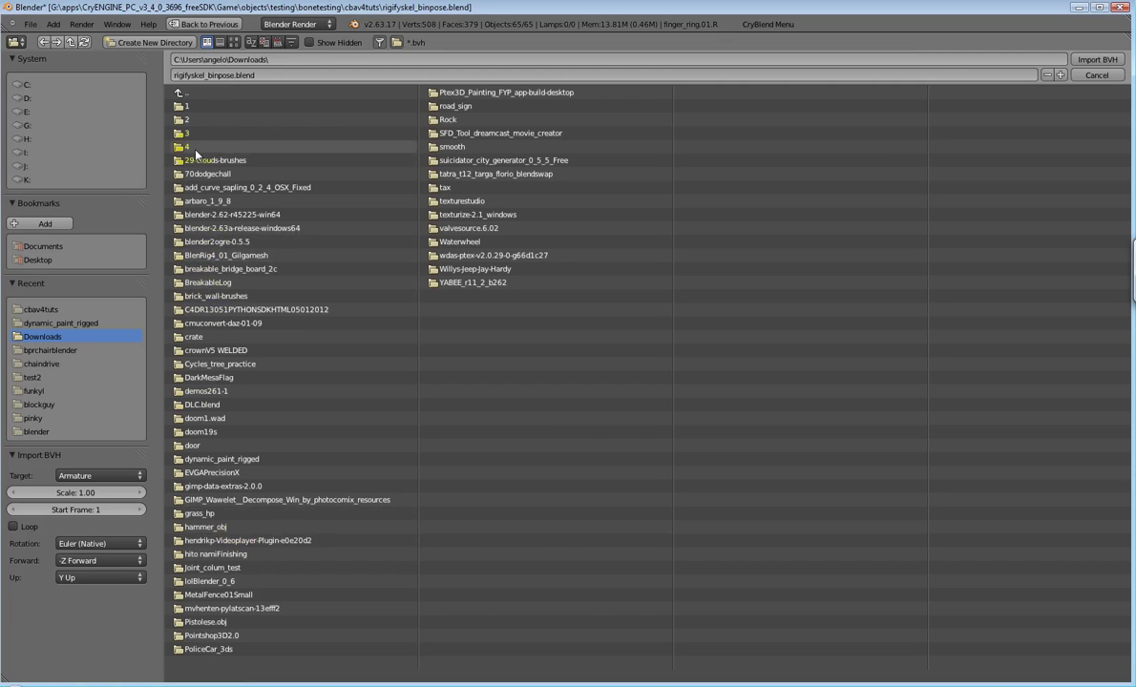
pyautogui.click(1095, 75)
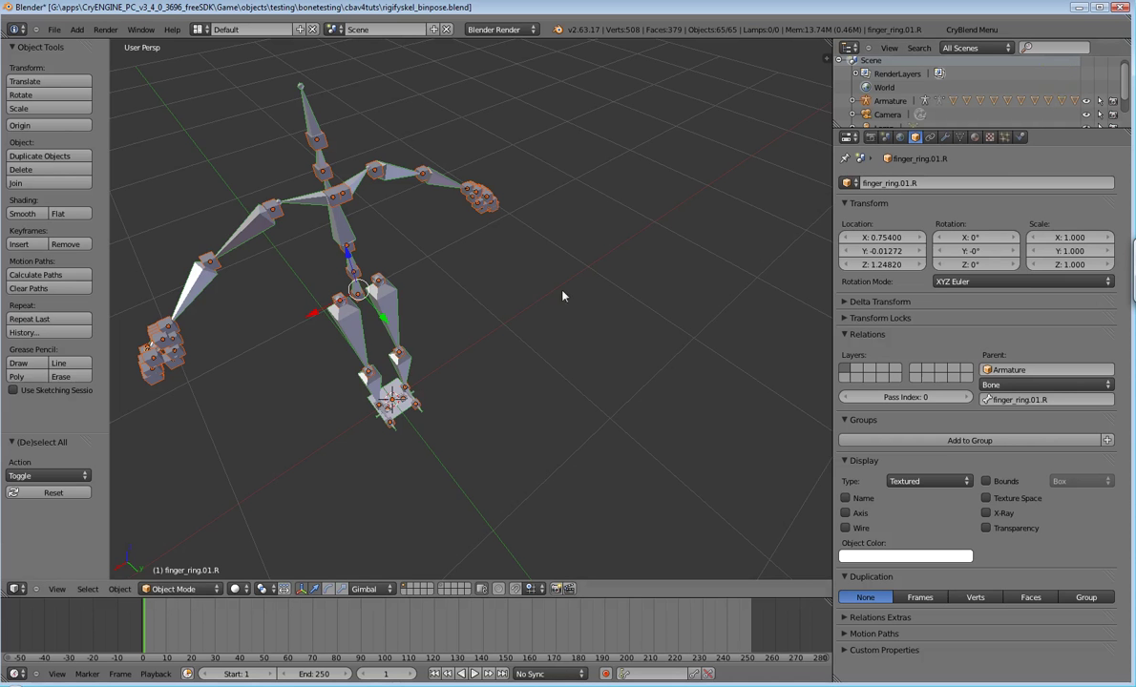
# Step: Compare the Blender armature's pose with the exported skeleton in the Character Editor, and return to Blender
pyautogui.moveTo(492, 314); pyautogui.dragTo(518, 278, button='middle')
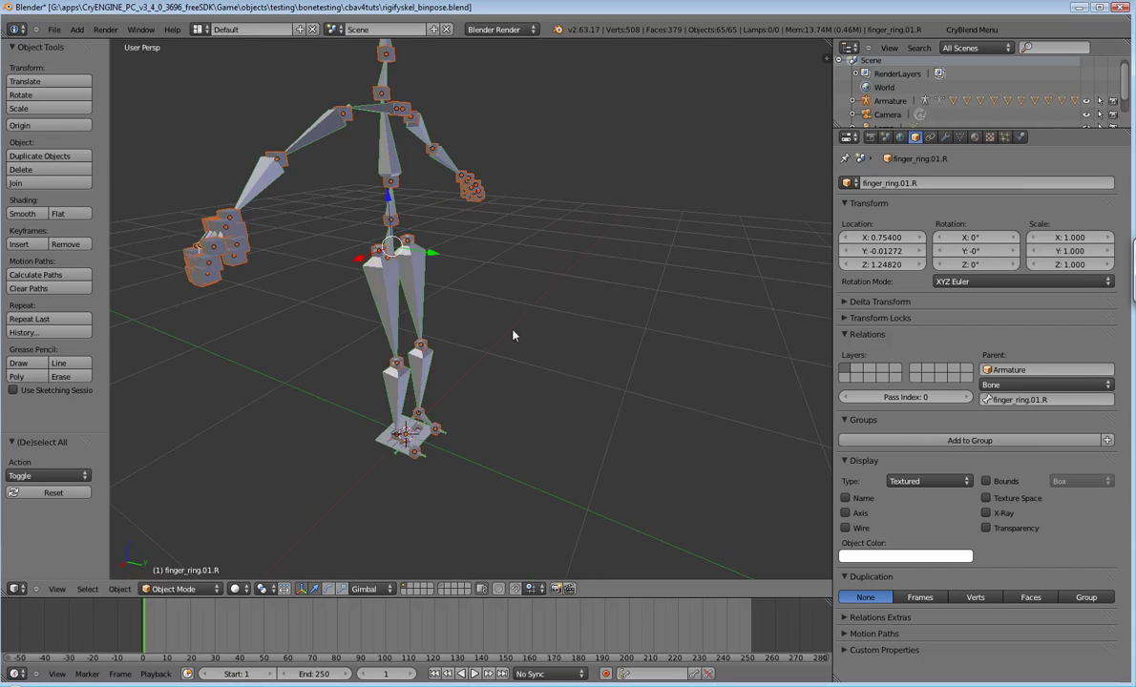
pyautogui.moveTo(512, 330); pyautogui.dragTo(592, 324, button='middle')
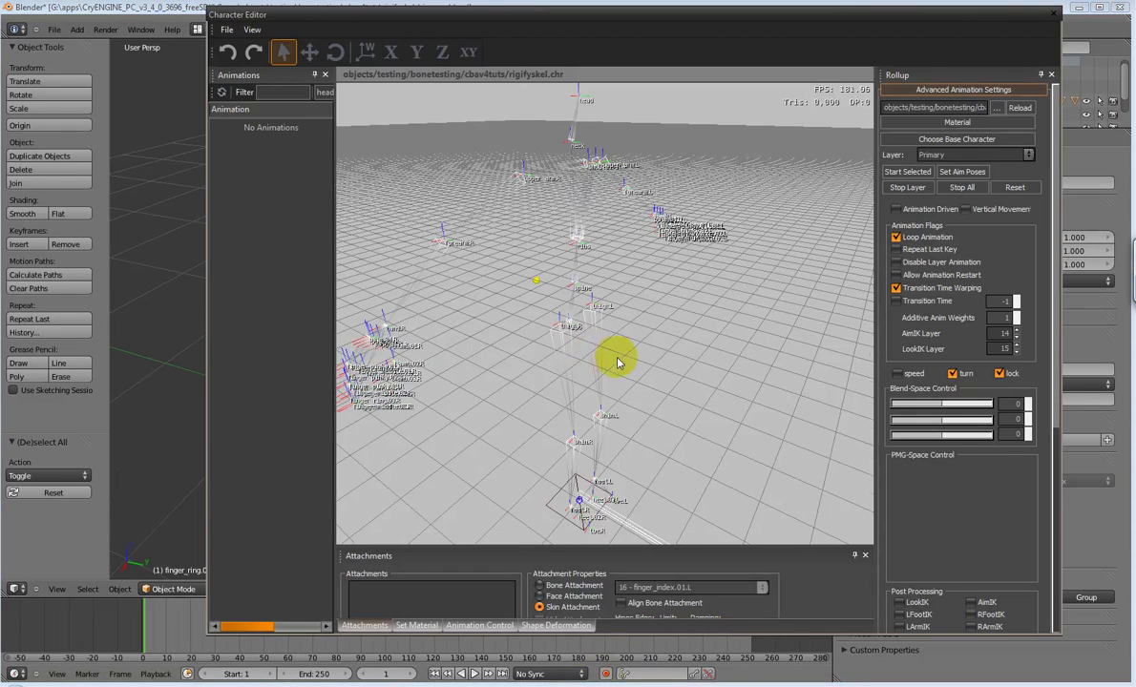
pyautogui.moveTo(616, 357); pyautogui.dragTo(576, 363, button='right')
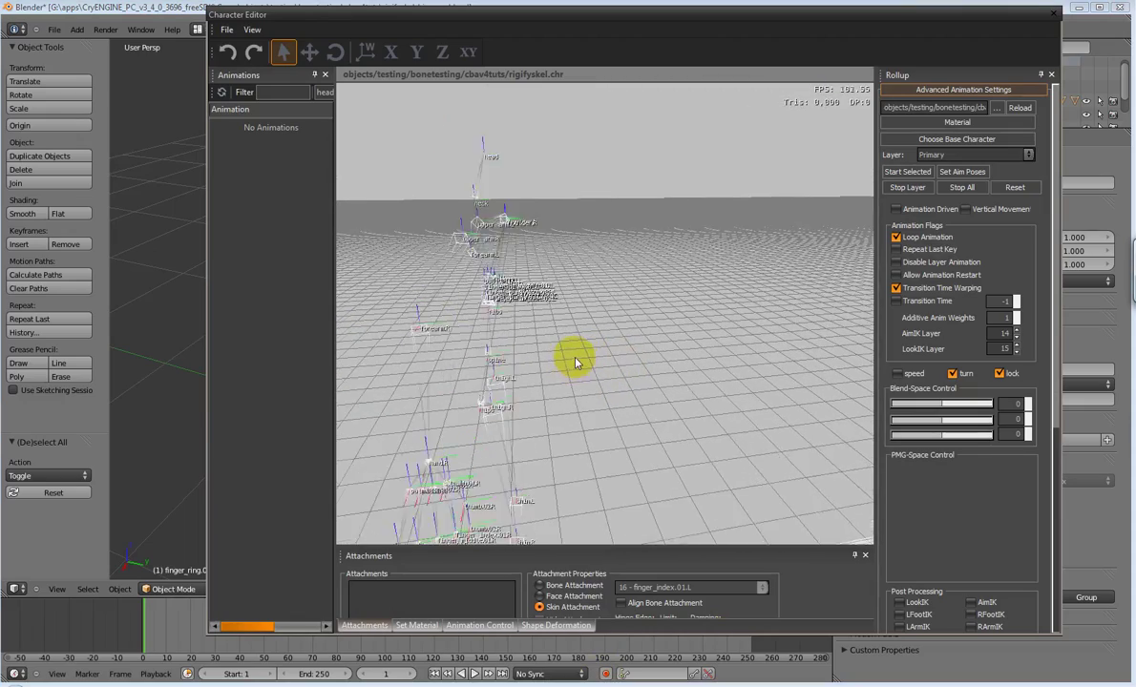
pyautogui.moveTo(575, 363); pyautogui.dragTo(565, 357, button='right')
pyautogui.hotkey('alt', 'Tab')
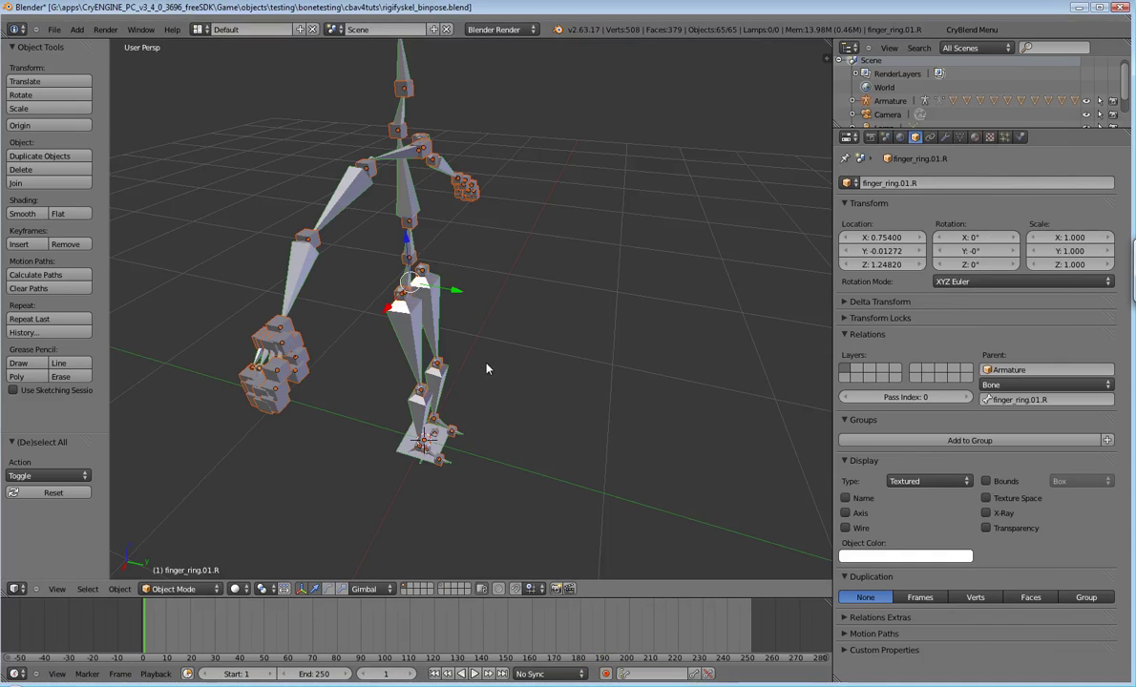
# Step: Inspect the armature and its fakebones in front and right orthographic views and from several perspective angles
pyautogui.press('KP_1')
pyautogui.press('KP_5')
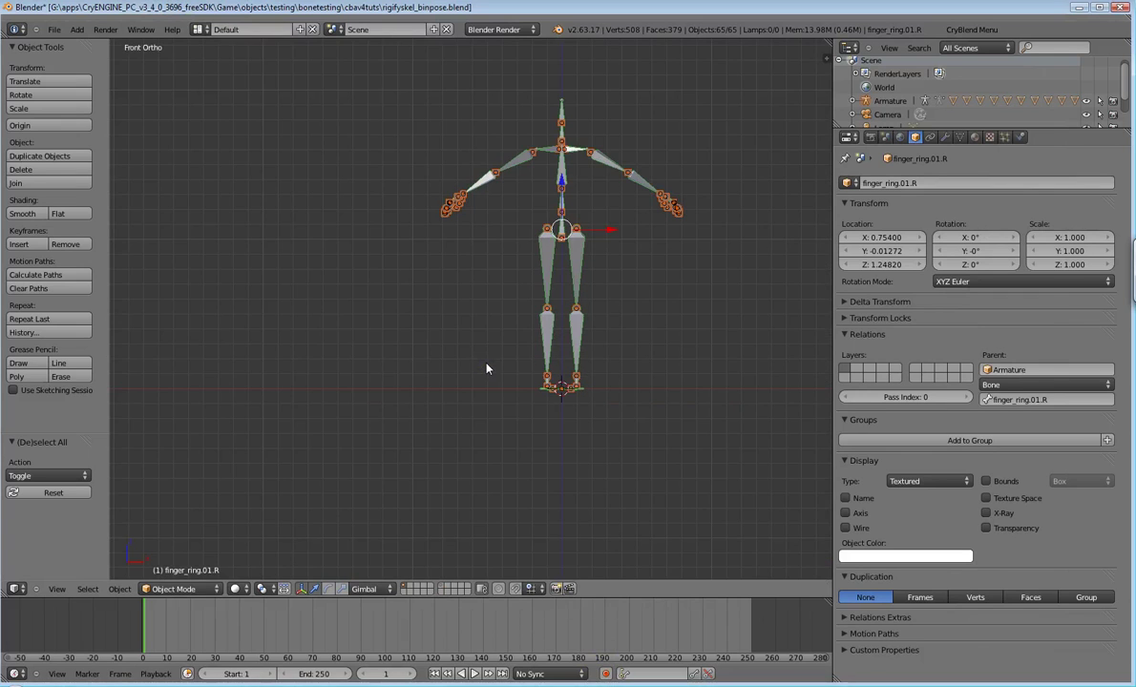
pyautogui.scroll(5, 660, 334)
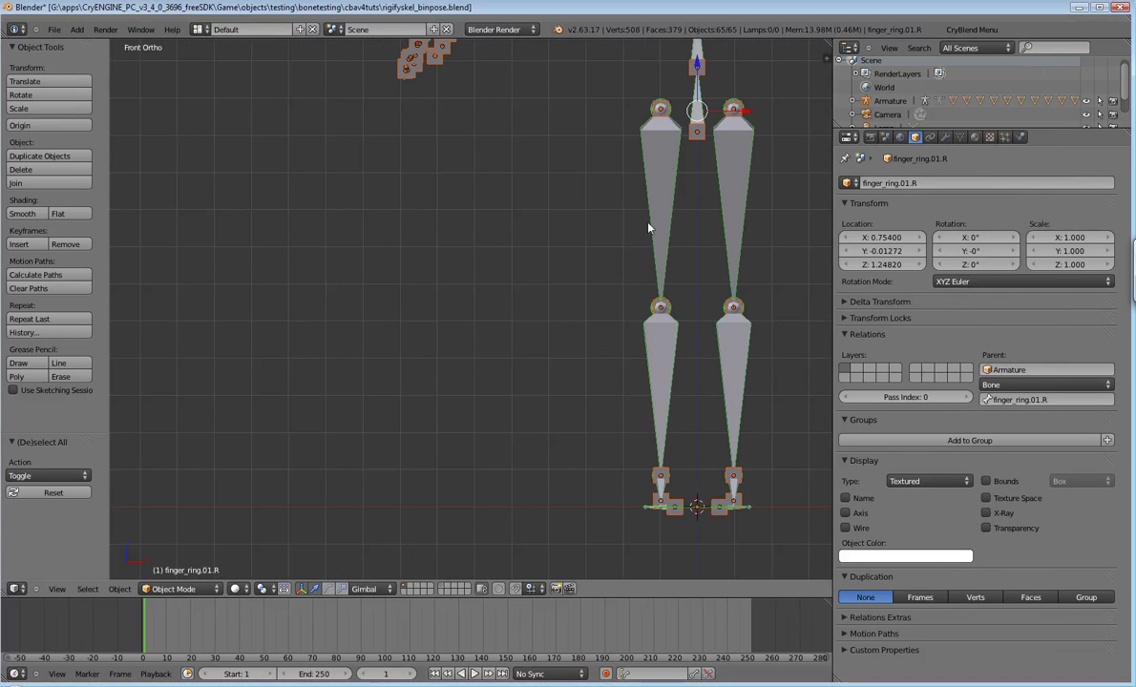
pyautogui.press('KP_3')
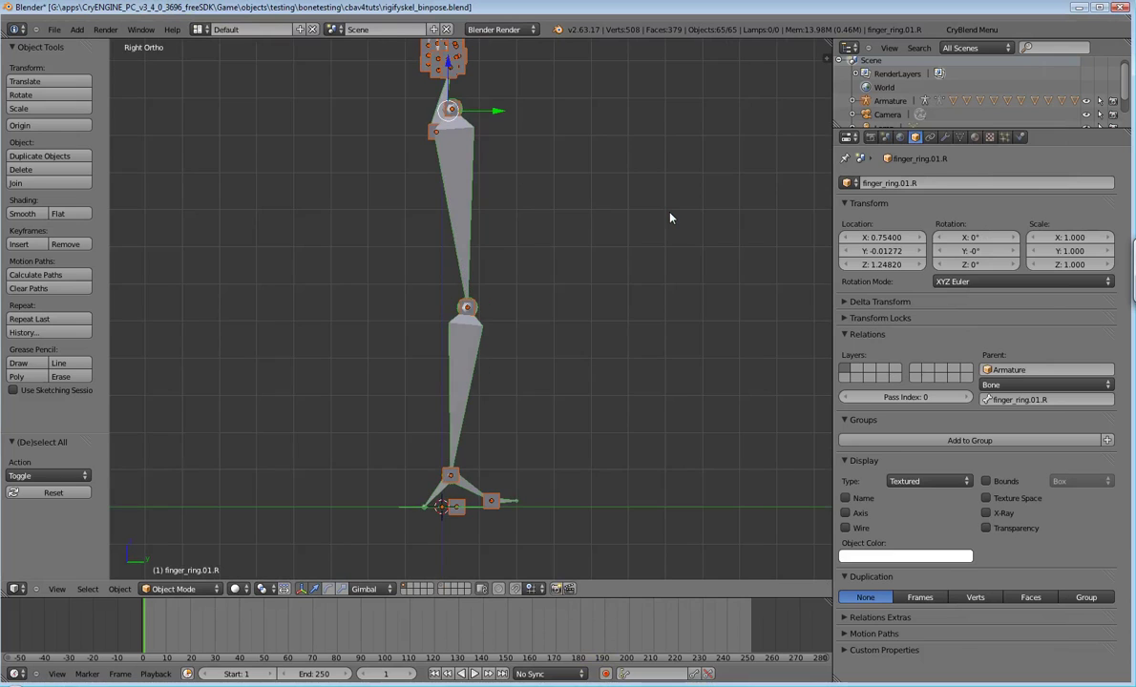
pyautogui.scroll(-3, 622, 247)
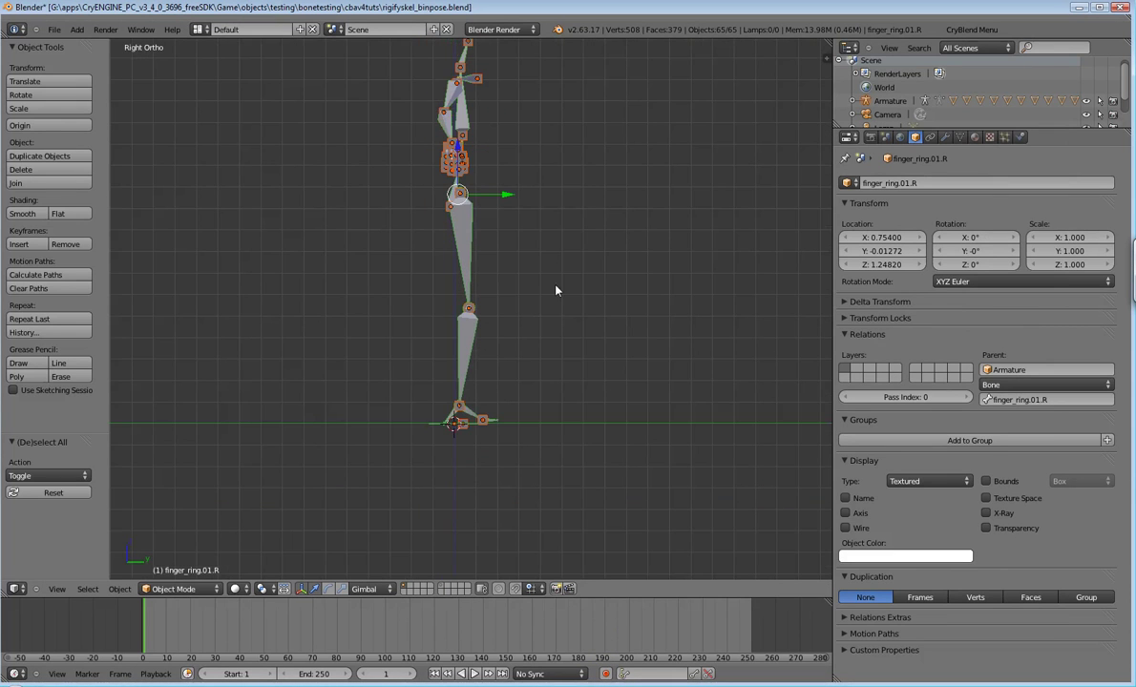
pyautogui.press('KP_5')
pyautogui.press('KP_8')
pyautogui.moveTo(561, 269); pyautogui.dragTo(538, 330, button='middle')
pyautogui.scroll(-4, 548, 319)
pyautogui.scroll(3, 533, 335)
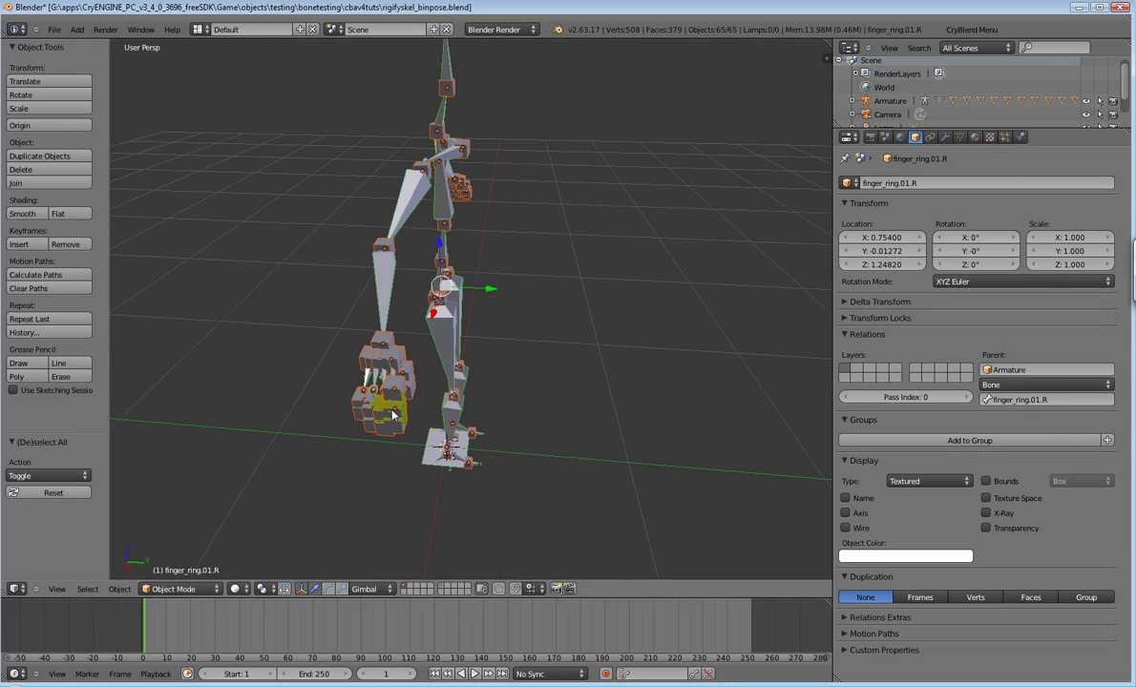
pyautogui.moveTo(545, 337); pyautogui.dragTo(502, 353, button='middle')
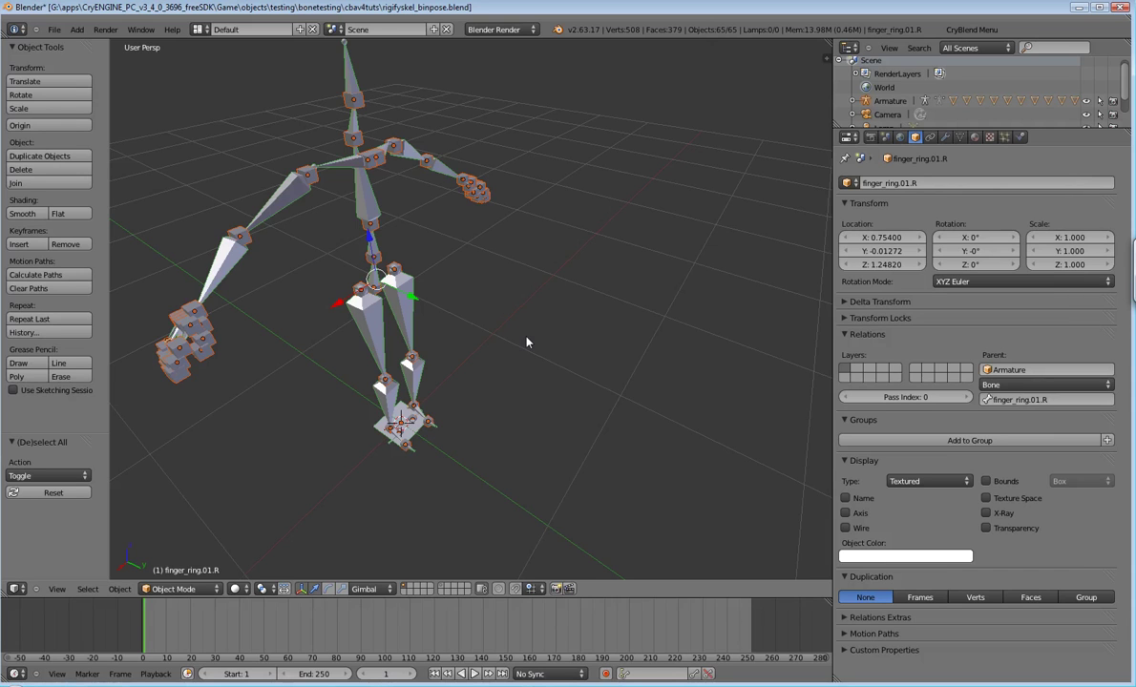
pyautogui.moveTo(518, 326)
pyautogui.mouseDown(button='middle')
pyautogui.moveTo(606, 358)
pyautogui.moveTo(520, 342)
pyautogui.mouseUp(button='middle')
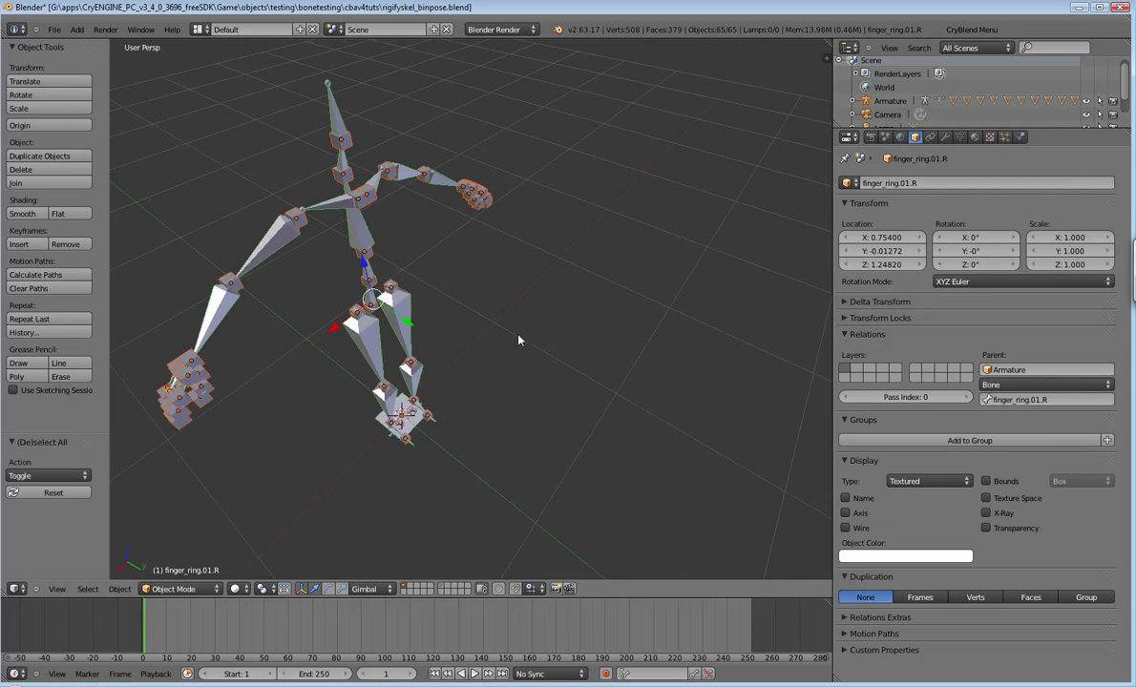
pyautogui.moveTo(518, 339)
pyautogui.mouseDown(button='middle')
pyautogui.moveTo(564, 330)
pyautogui.moveTo(500, 340)
pyautogui.mouseUp(button='middle')
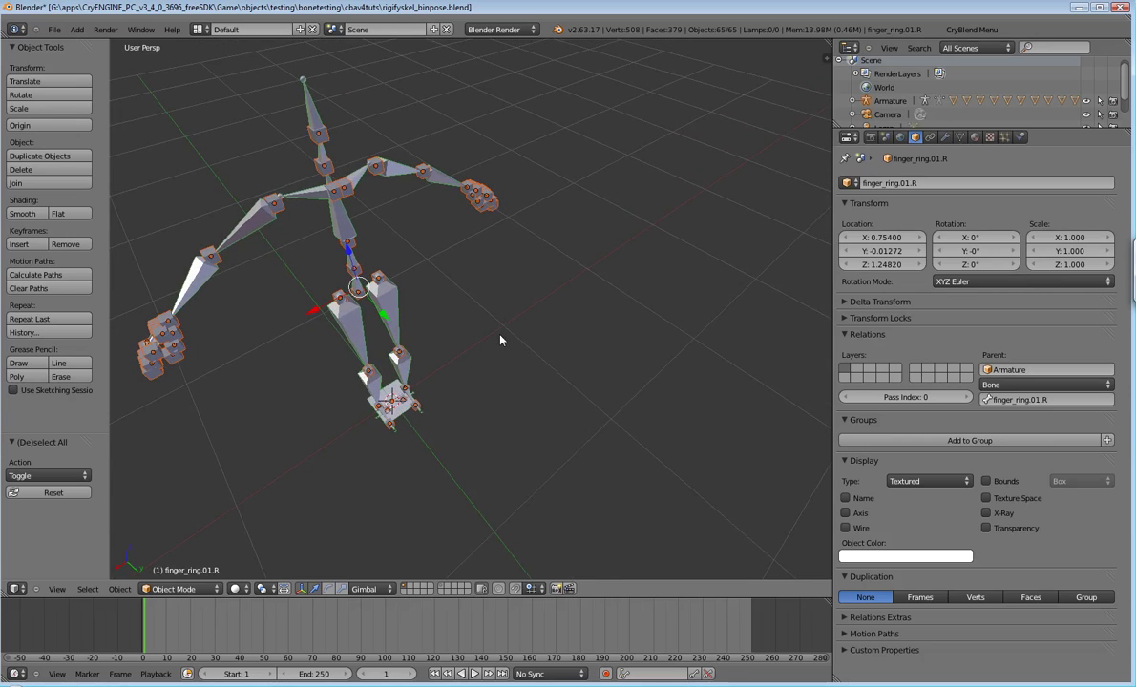